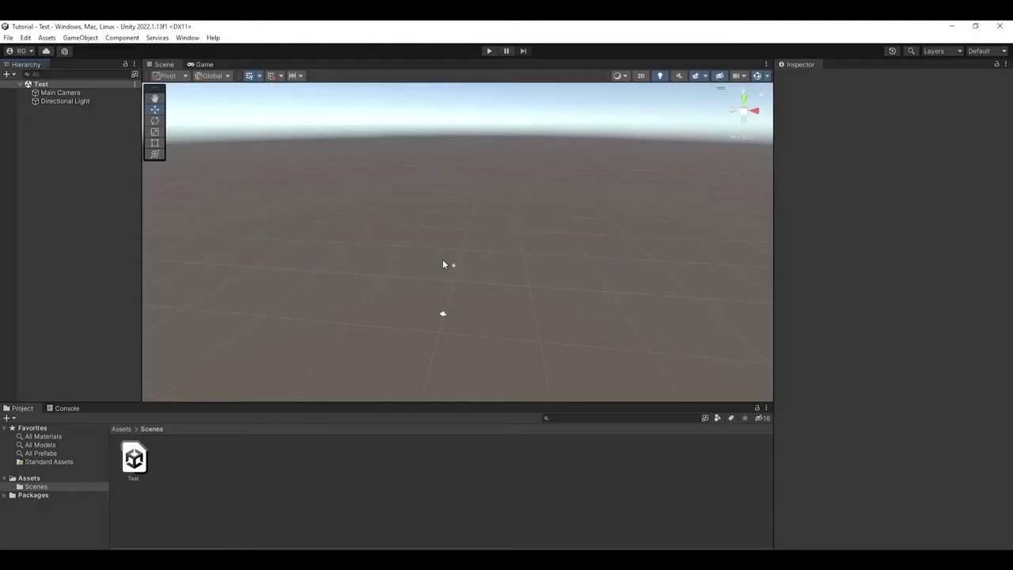
Step: Add a 3D cylinder, Section (0), to the Test scene and orbit in to view it
mouse_move(439, 266)
right_down()
mouse_move(408, 277)
mouse_move(433, 255)
mouse_move(599, 274)
right_up()
right_click(27, 174)
mouse_move(119, 316)
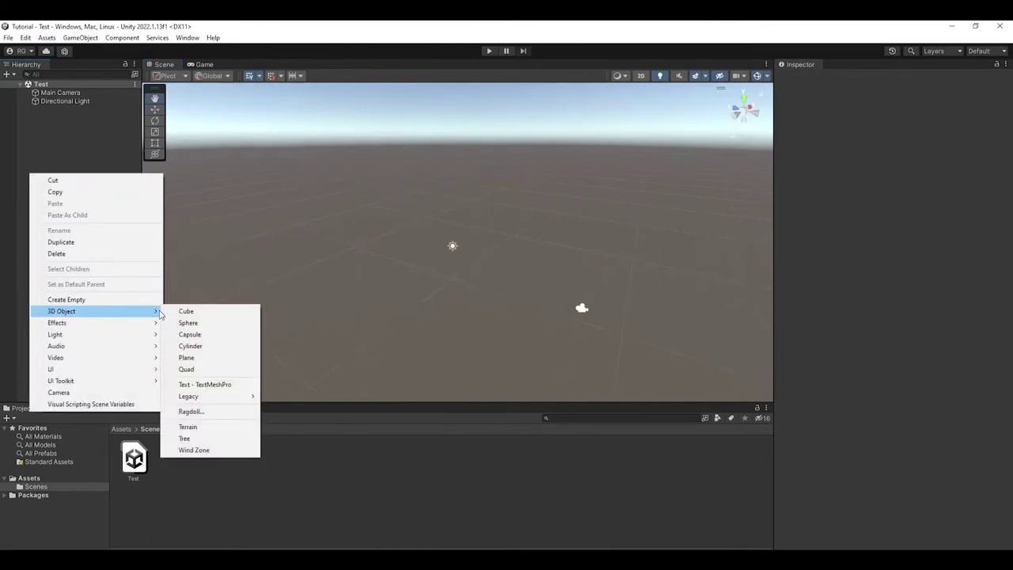
click(217, 346)
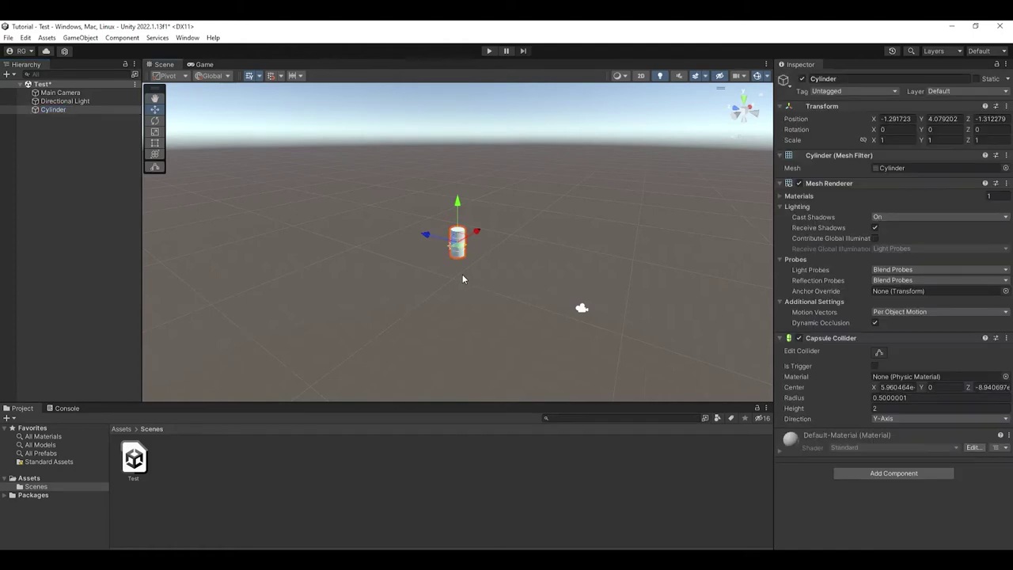
mouse_move(462, 273)
right_down()
mouse_move(513, 266)
mouse_move(499, 267)
right_up()
text(Section (0))
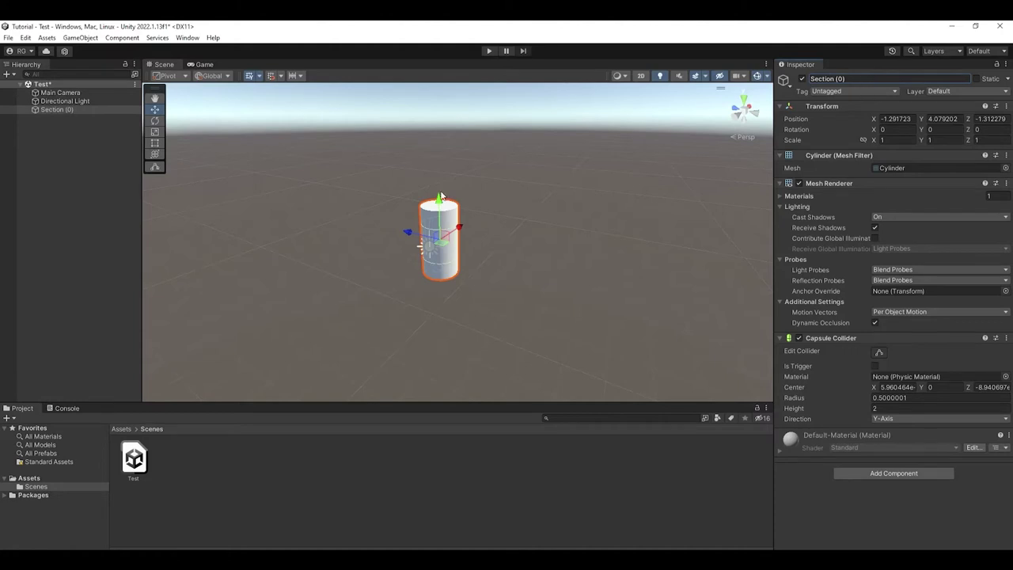
click(96, 150)
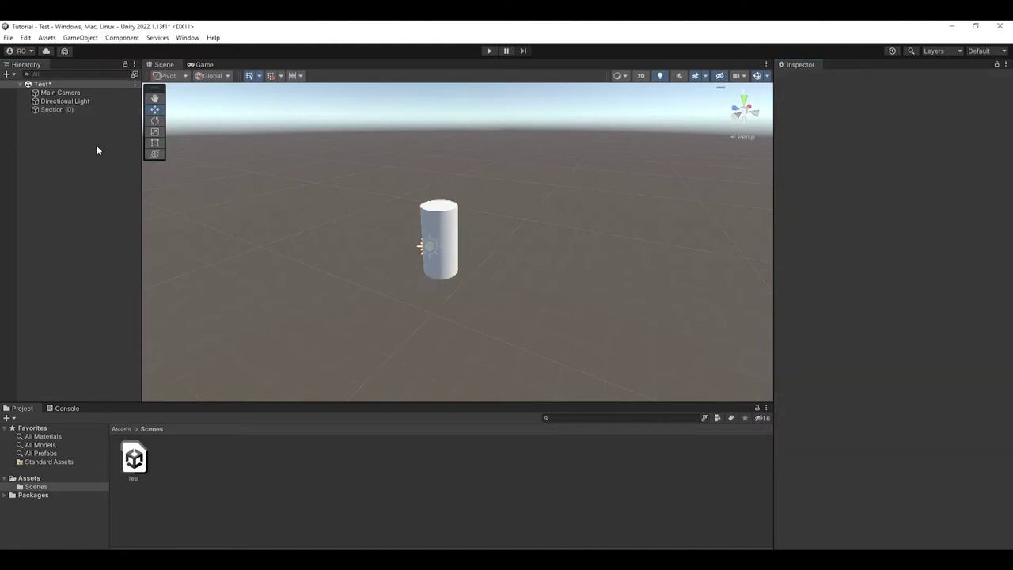
click(448, 249)
alt+drag(449, 248, 436, 222)
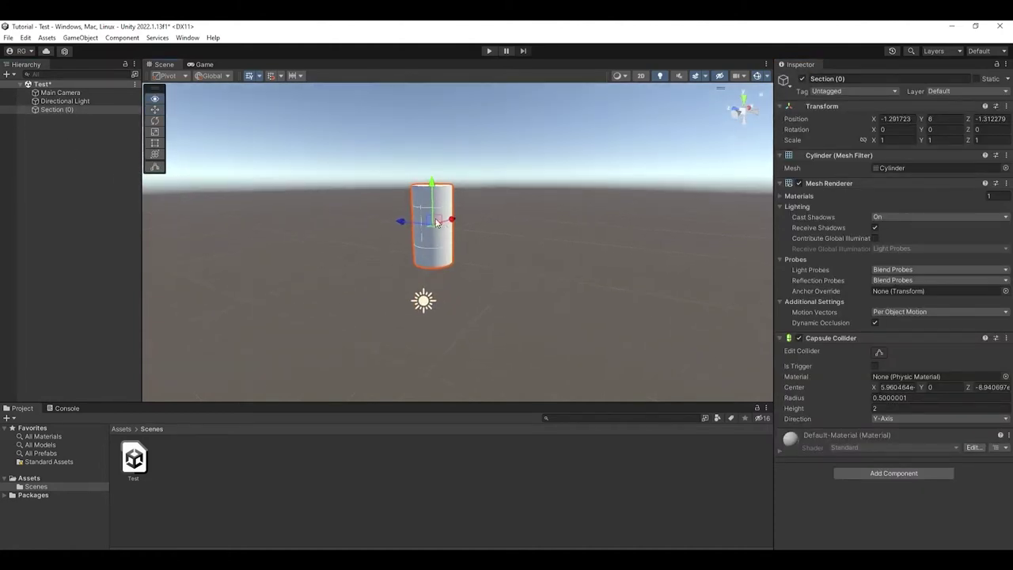
Step: Create an empty Vine Parent at the origin and nest Section (0) under it, centred
right_click(67, 123)
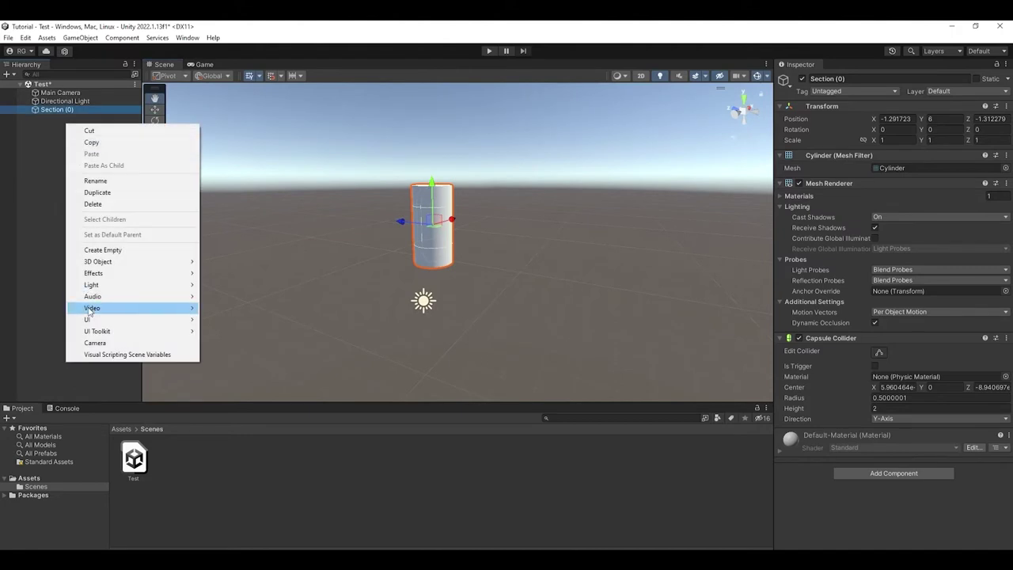
click(95, 251)
text(Vine Parent)
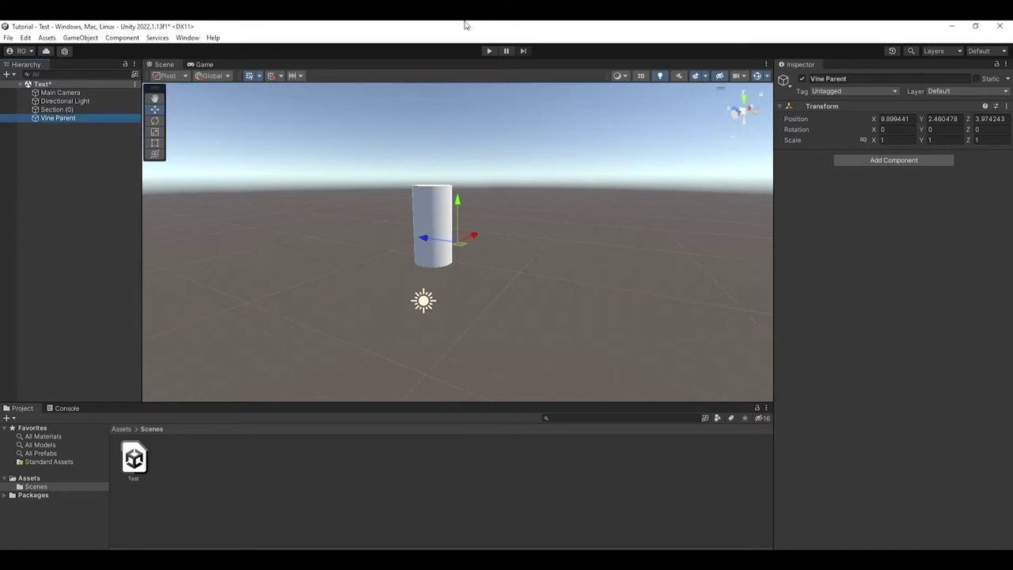
right_click(887, 103)
click(903, 115)
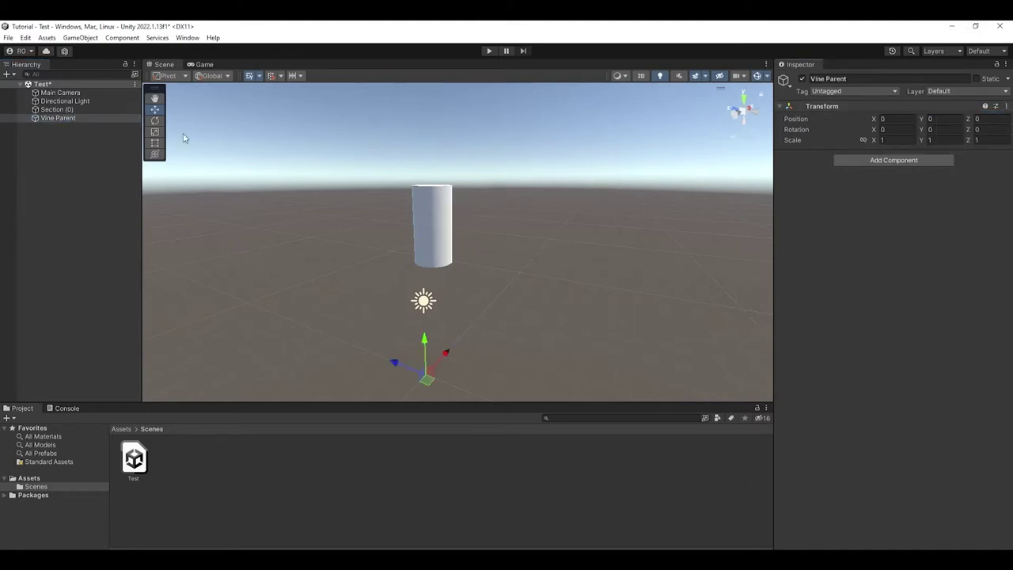
drag(55, 109, 71, 119)
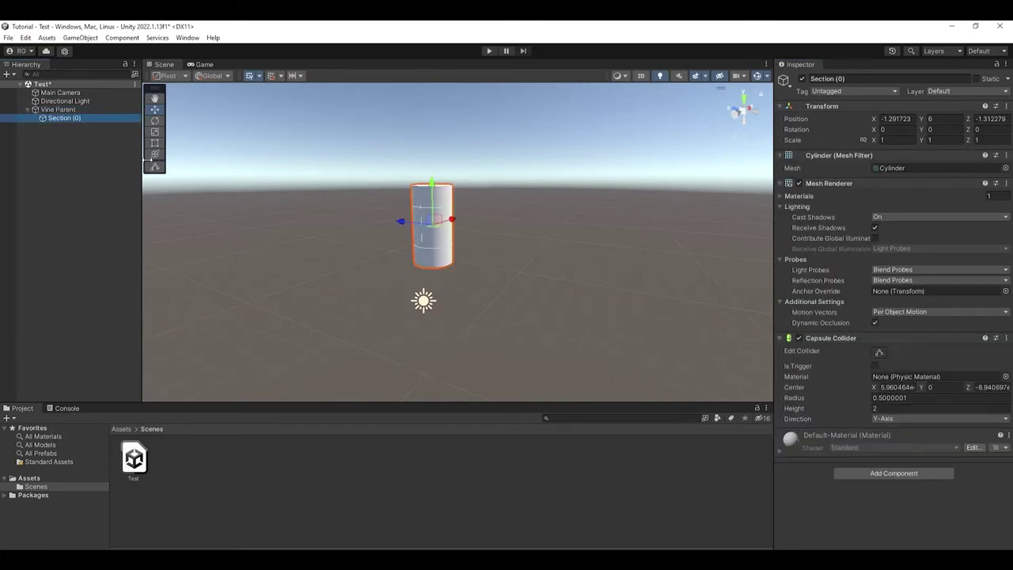
right_click(879, 104)
click(905, 111)
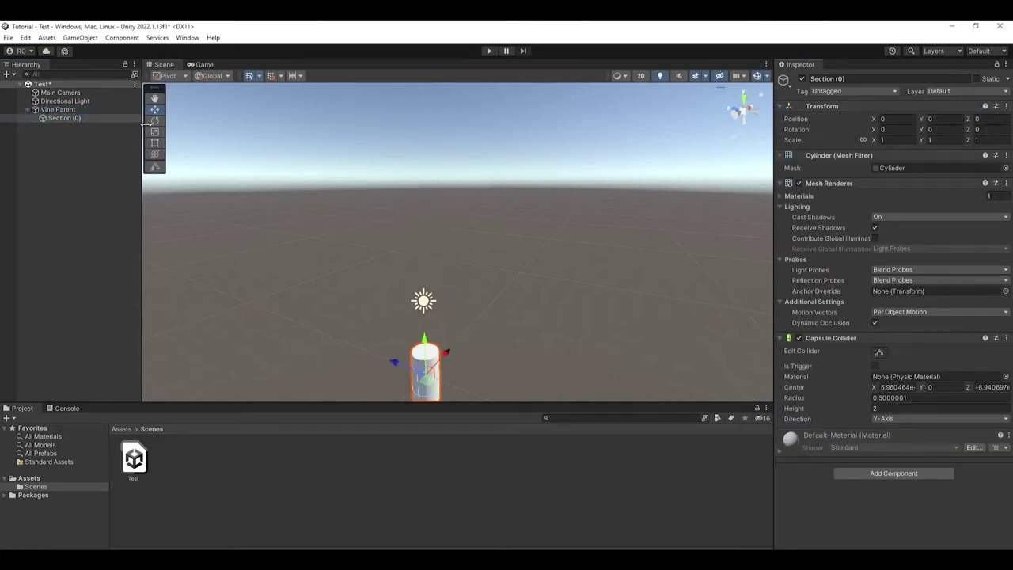
Step: Raise Vine Parent and its cylinder above the ground
click(65, 102)
click(71, 110)
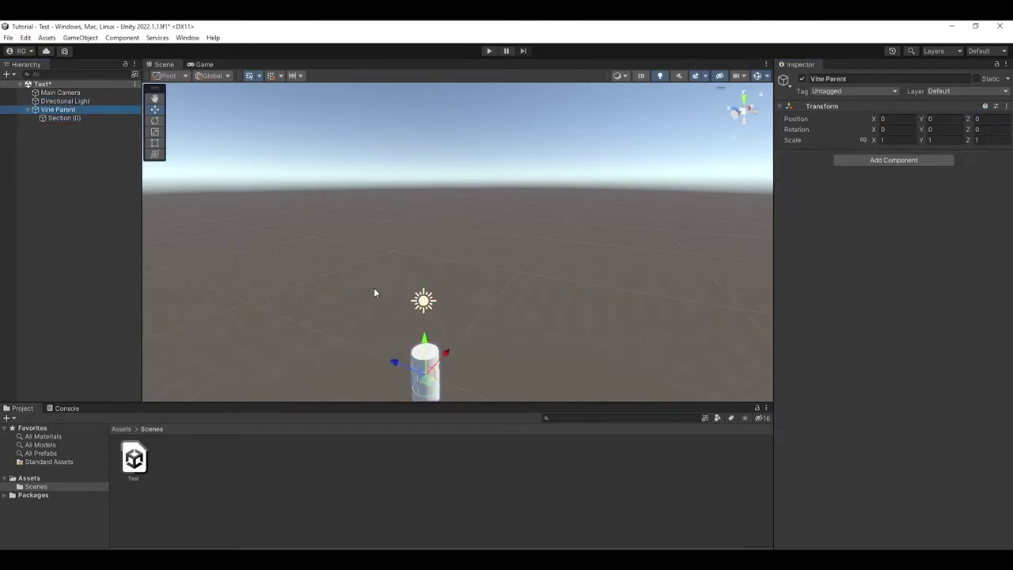
drag(426, 350, 300, 145)
click(59, 164)
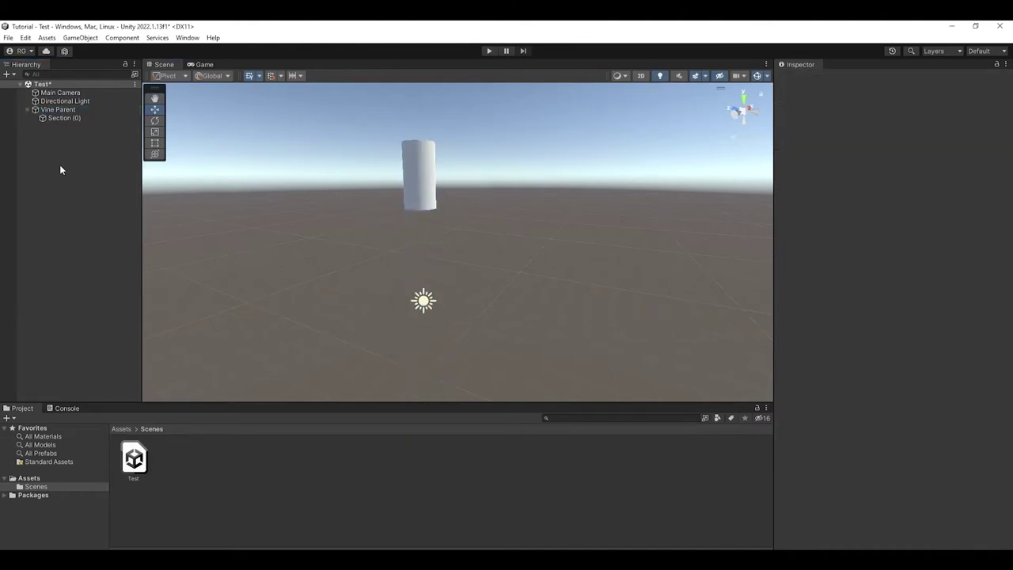
mouse_move(374, 225)
right_down()
mouse_move(345, 205)
mouse_move(144, 142)
right_up()
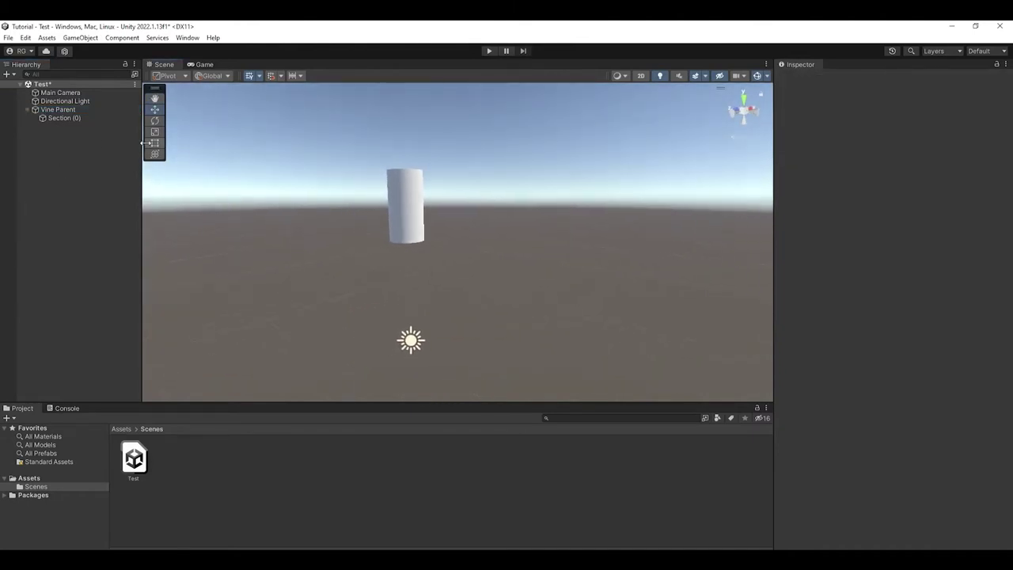
Step: Add a kinematic Rigidbody to Vine Parent
click(71, 111)
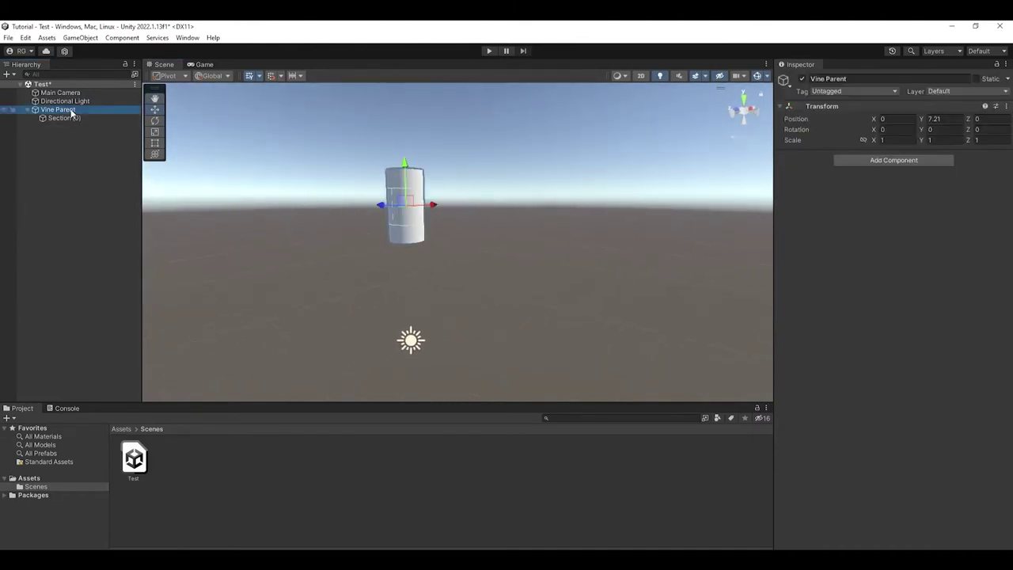
click(893, 161)
text(rigi)
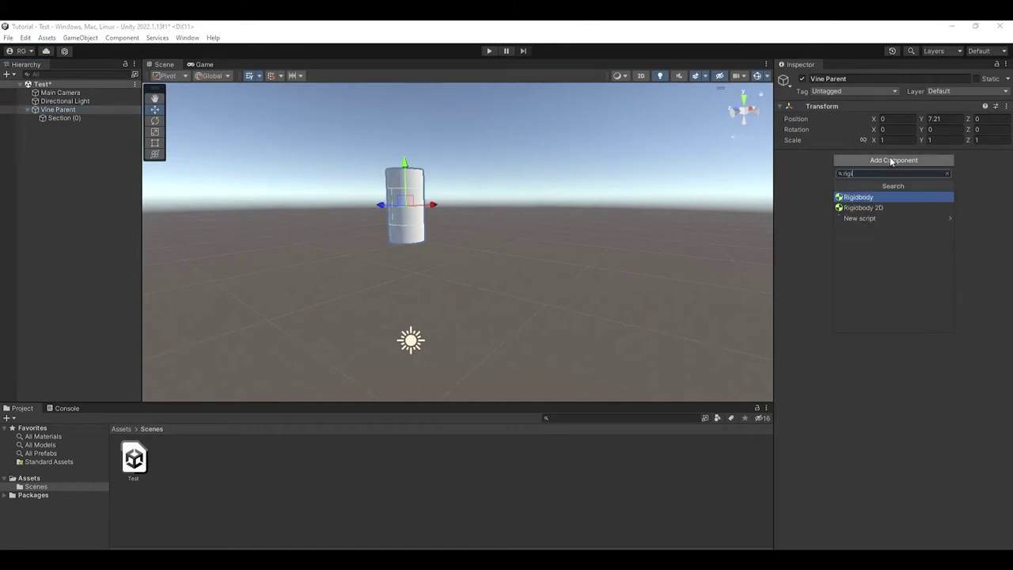
click(926, 197)
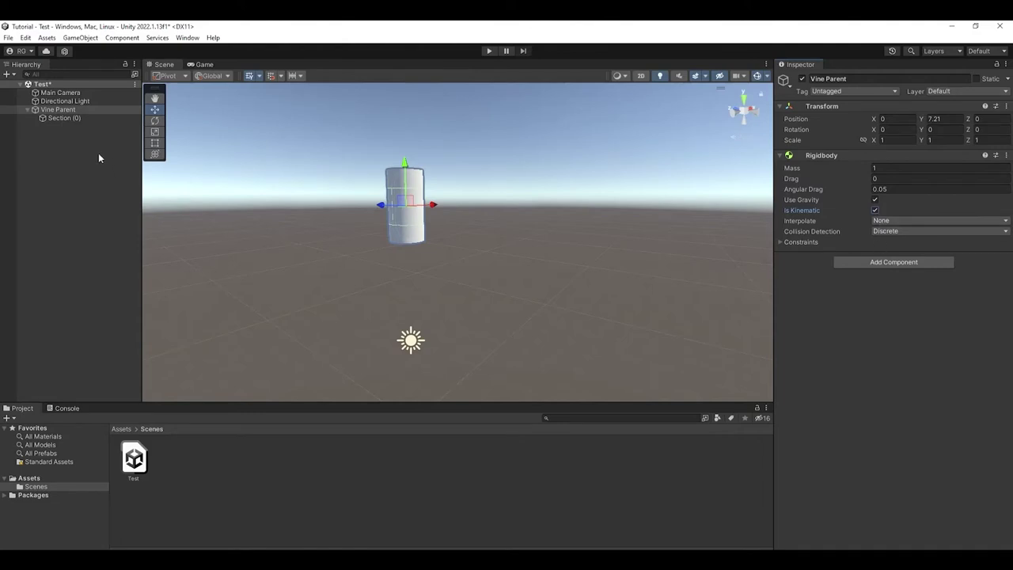
Step: Dock the Game view beside the Scene view and reframe the scene on the cylinder
mouse_move(202, 64)
mouse_down()
mouse_move(453, 245)
mouse_move(291, 213)
mouse_up()
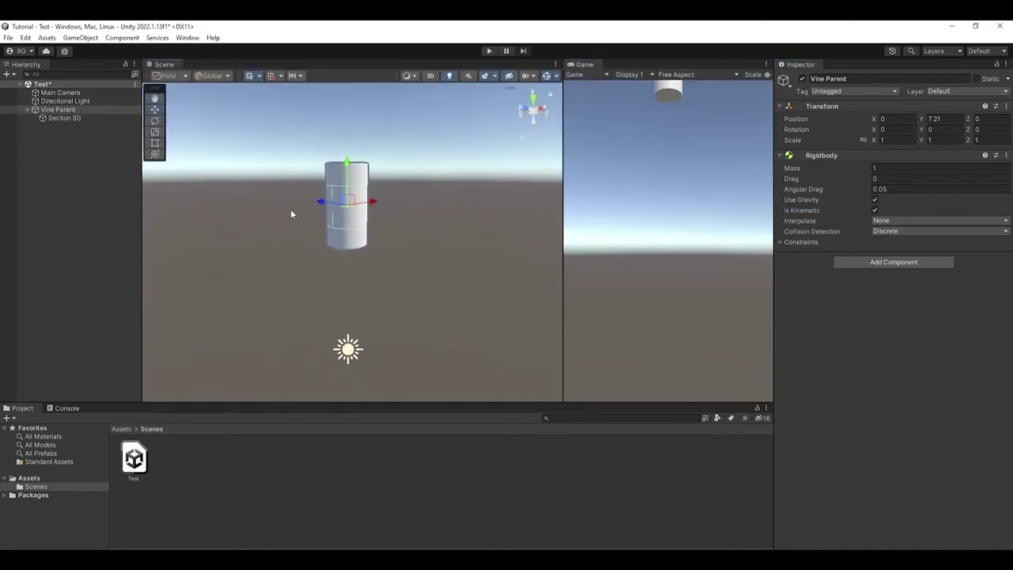
double_click(49, 93)
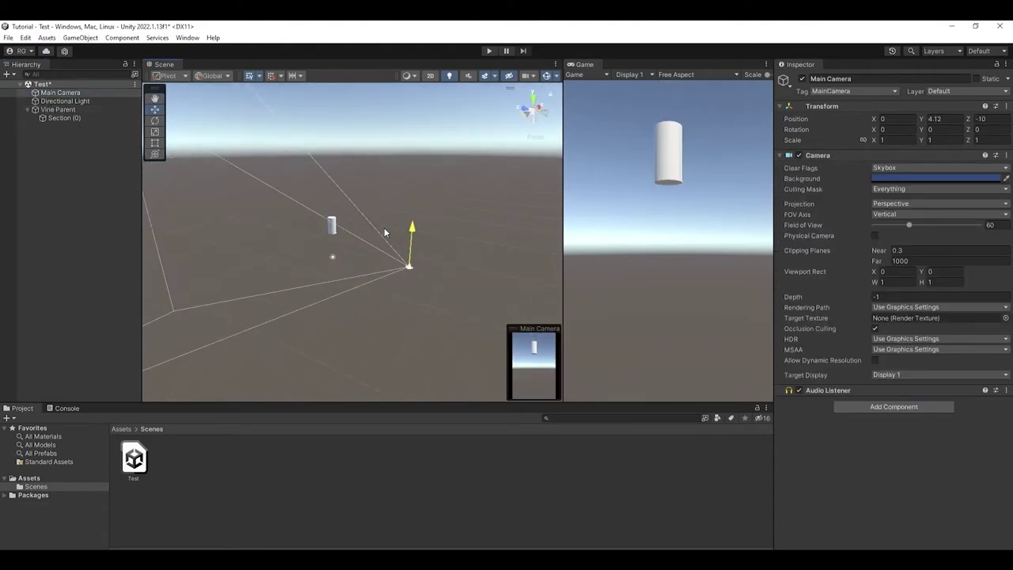
click(394, 319)
alt+drag(394, 319, 394, 281)
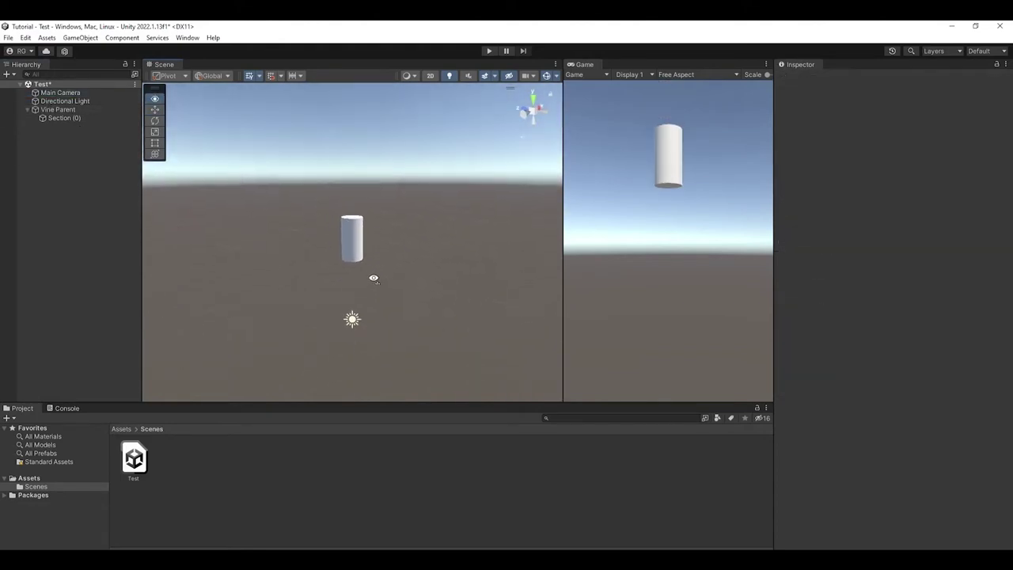
mouse_move(459, 251)
alt+mouse_down()
mouse_move(217, 172)
mouse_move(343, 171)
alt+mouse_up()
click(64, 118)
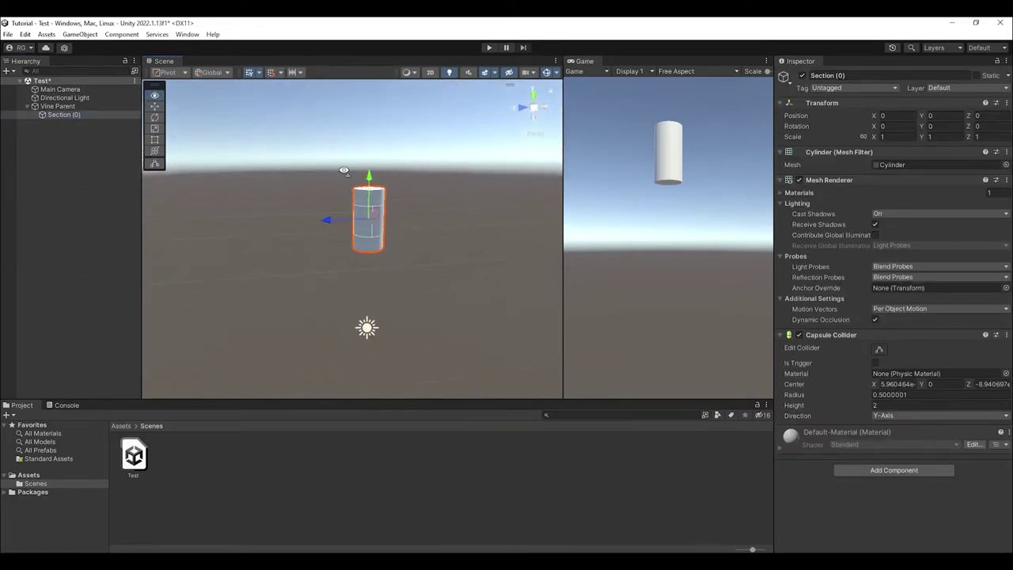
Step: Give Section (0) a Hinge Joint whose Connected Body is Vine Parent
click(918, 470)
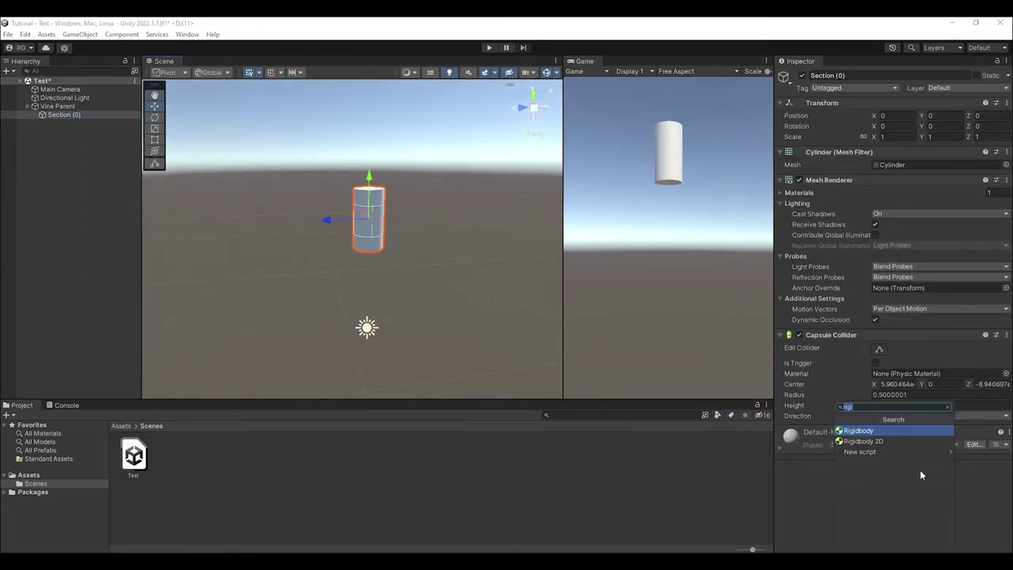
click(909, 430)
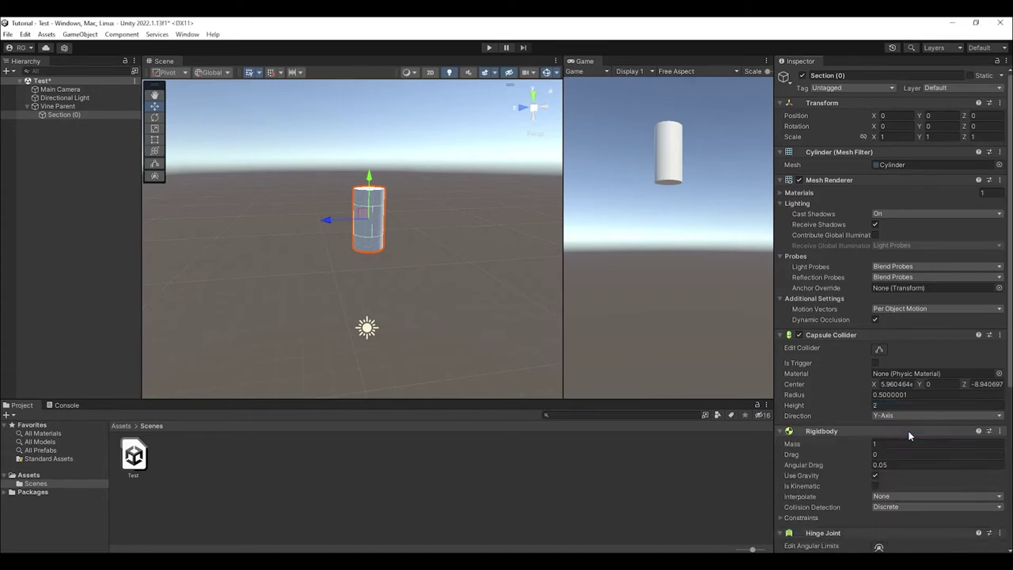
scroll(877, 392, down, 1)
scroll(876, 392, down, 5)
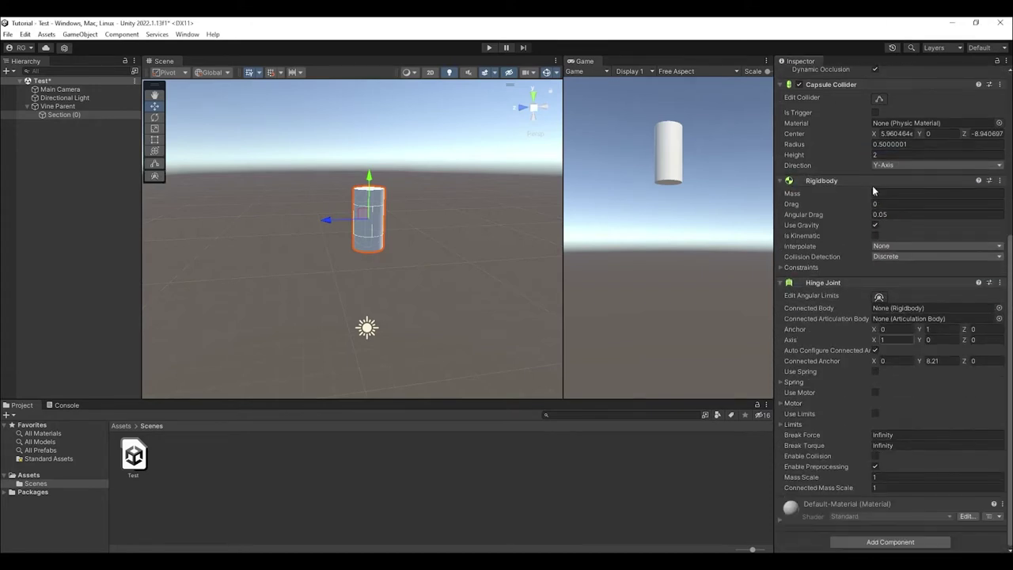
drag(45, 111, 917, 308)
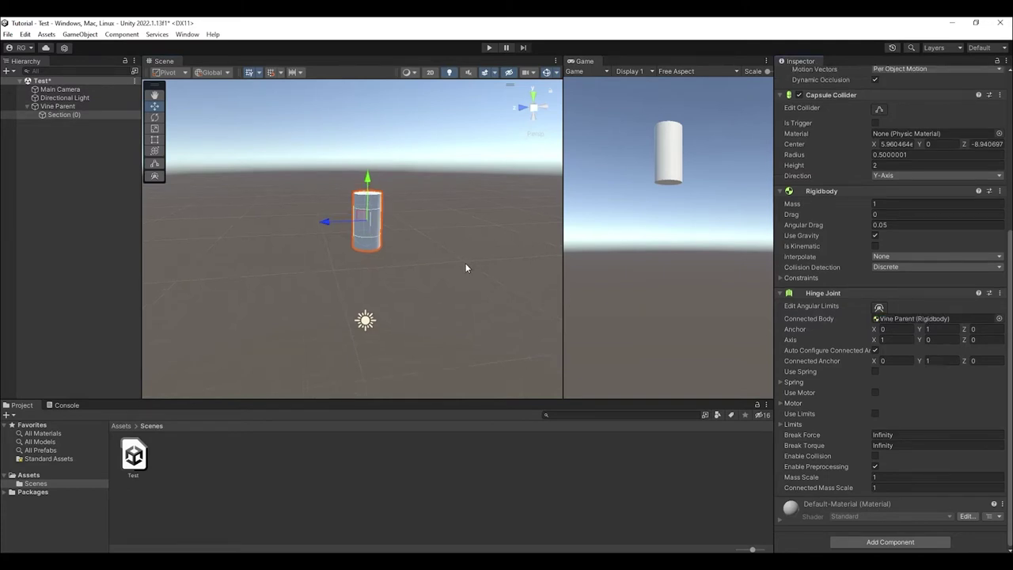
alt+drag(466, 266, 415, 250)
Step: Duplicate the section as Section (1) and (2), each moved down and hinged to the one above
key(ctrl+d)
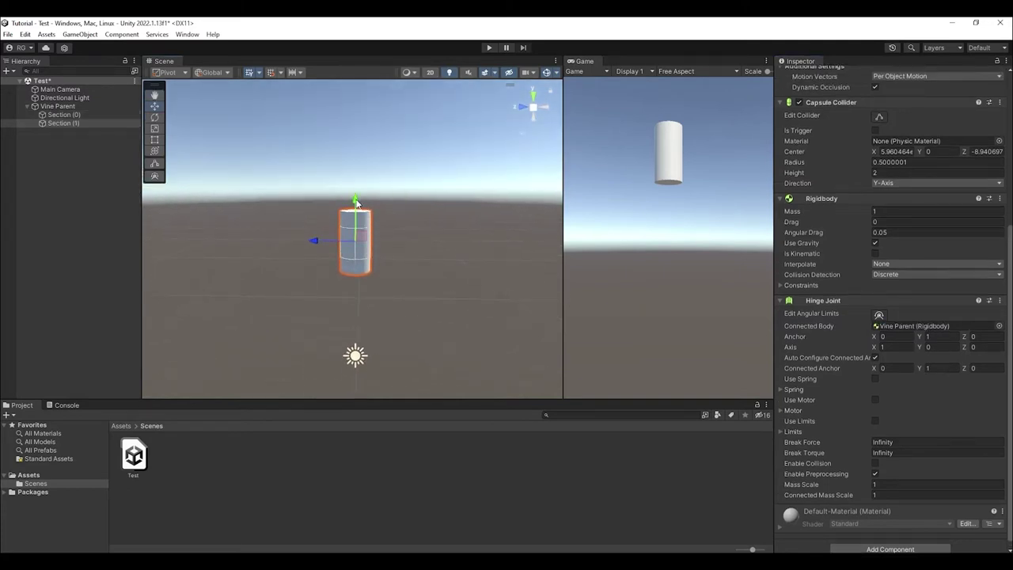
drag(363, 205, 378, 231)
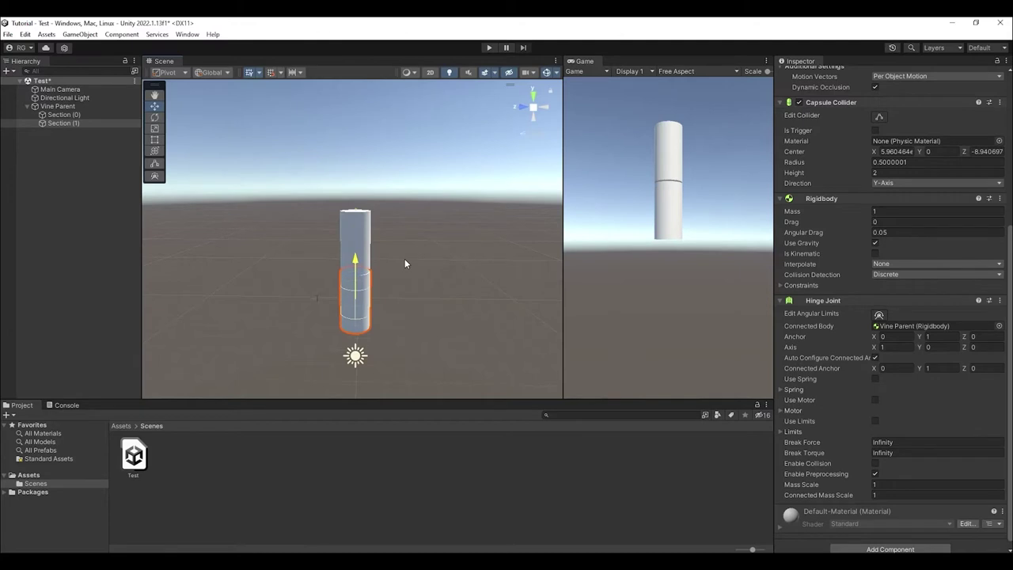
drag(63, 115, 967, 326)
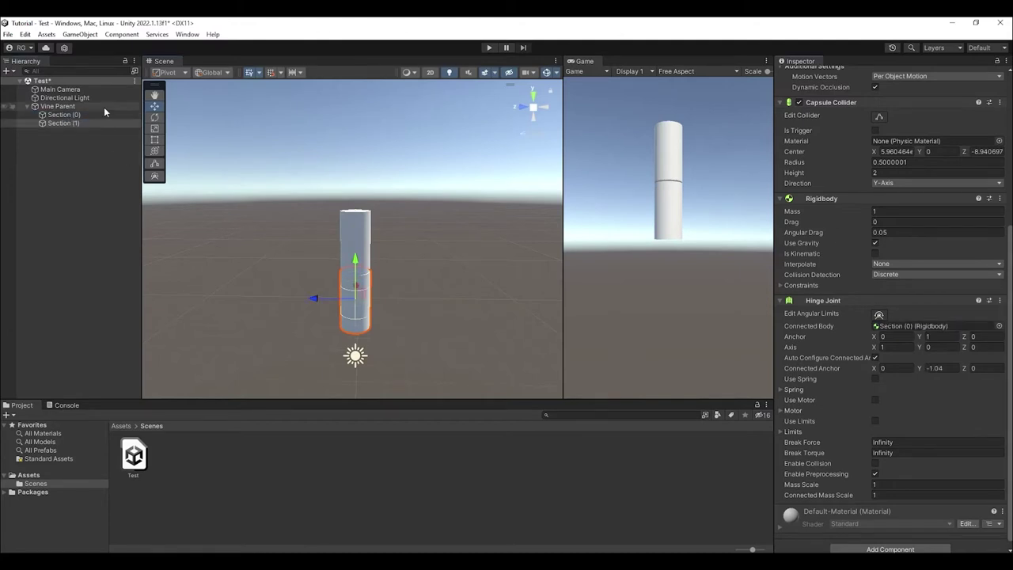
key(ctrl+d)
drag(357, 265, 375, 284)
key(f)
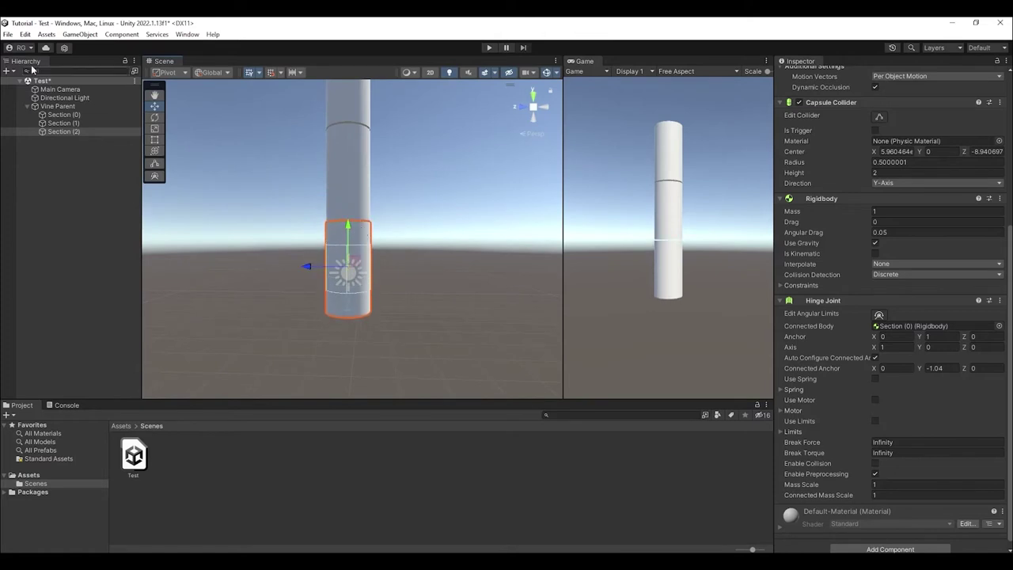
drag(63, 123, 967, 326)
Step: Add Section (3) below, hinged to Section (2), and widen the game preview
key(ctrl+d)
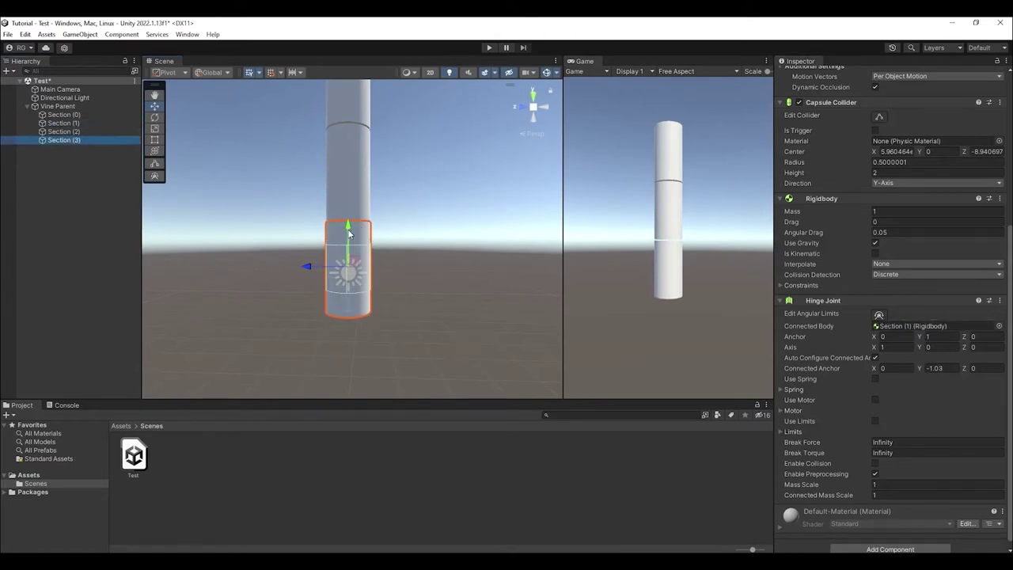
drag(347, 242, 355, 325)
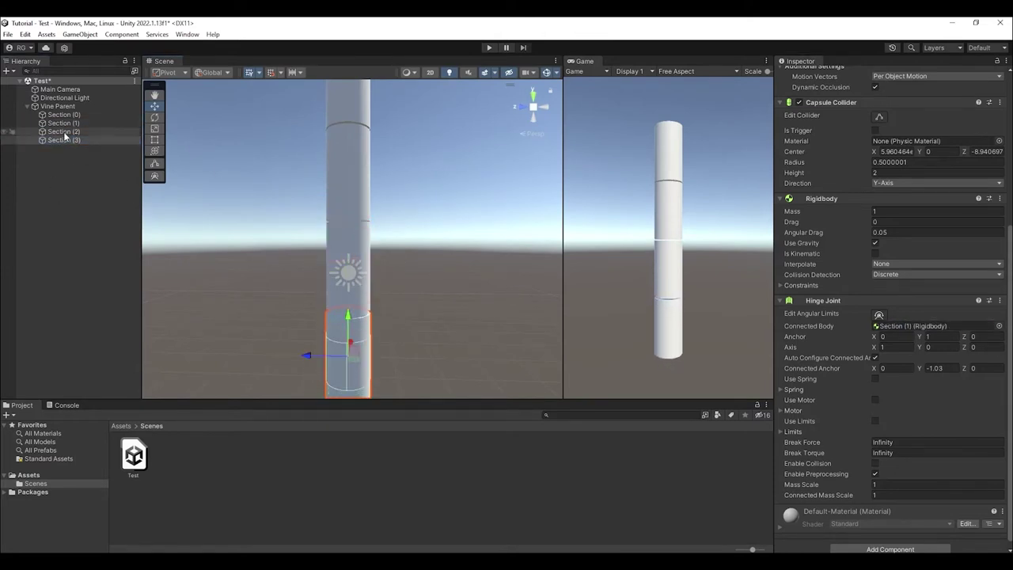
drag(967, 326, 967, 326)
scroll(481, 151, down, 5)
drag(562, 63, 433, 63)
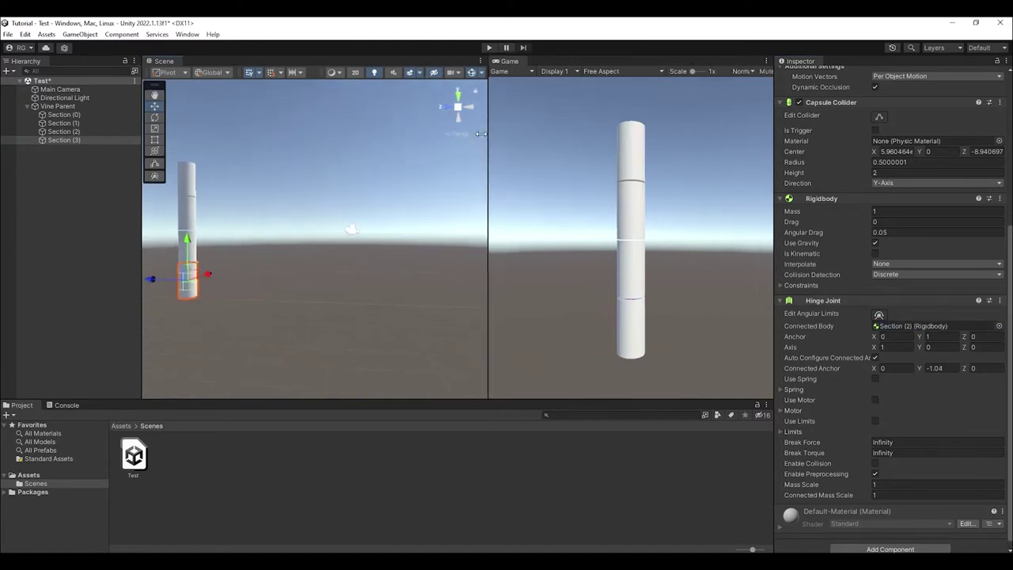
key(f)
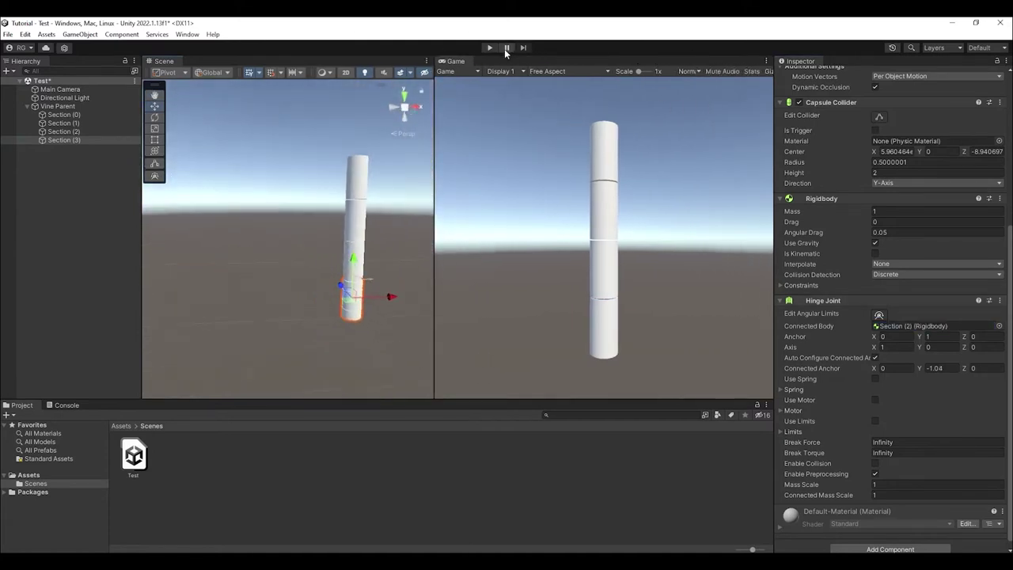
click(489, 48)
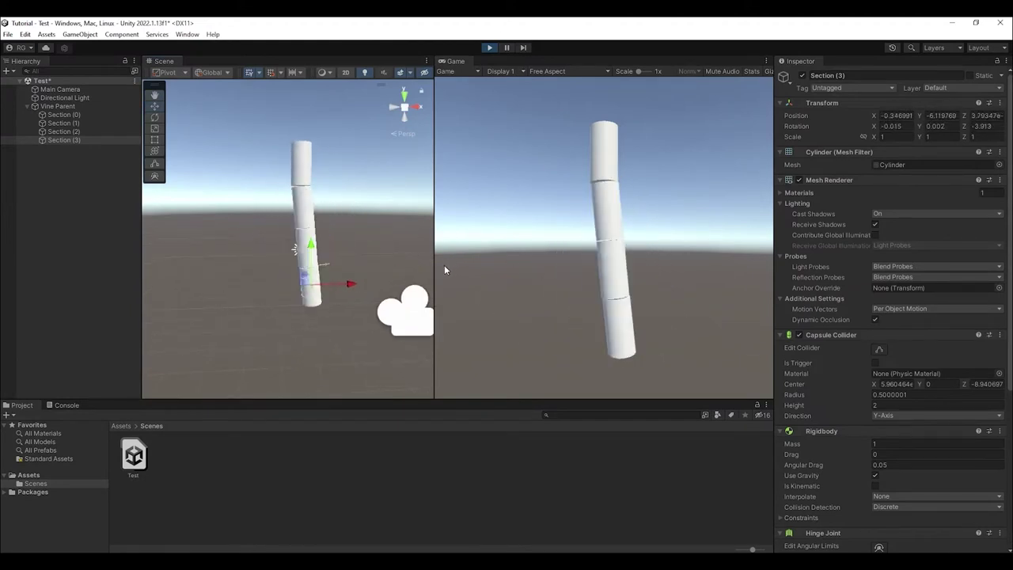
click(301, 163)
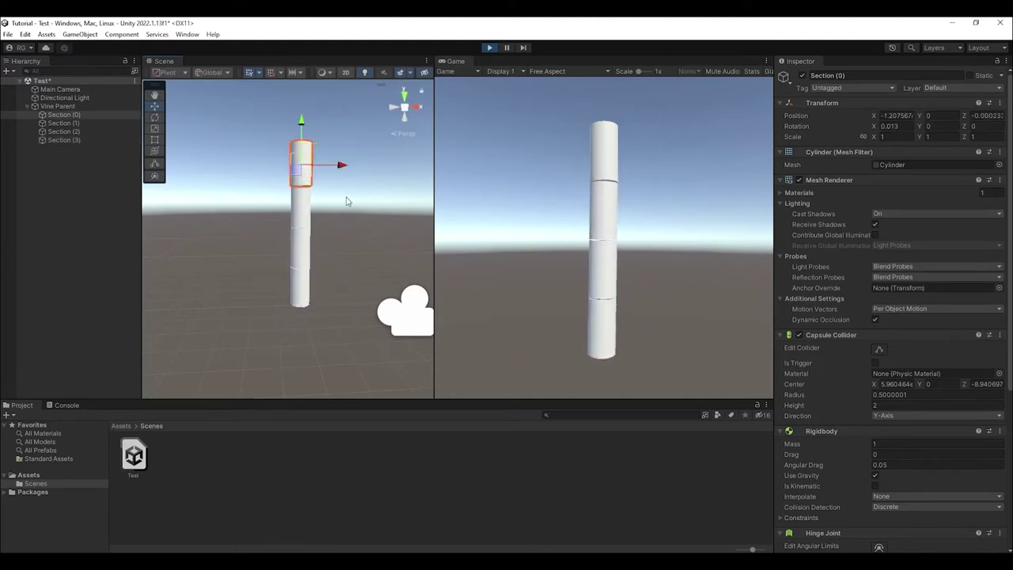
click(67, 139)
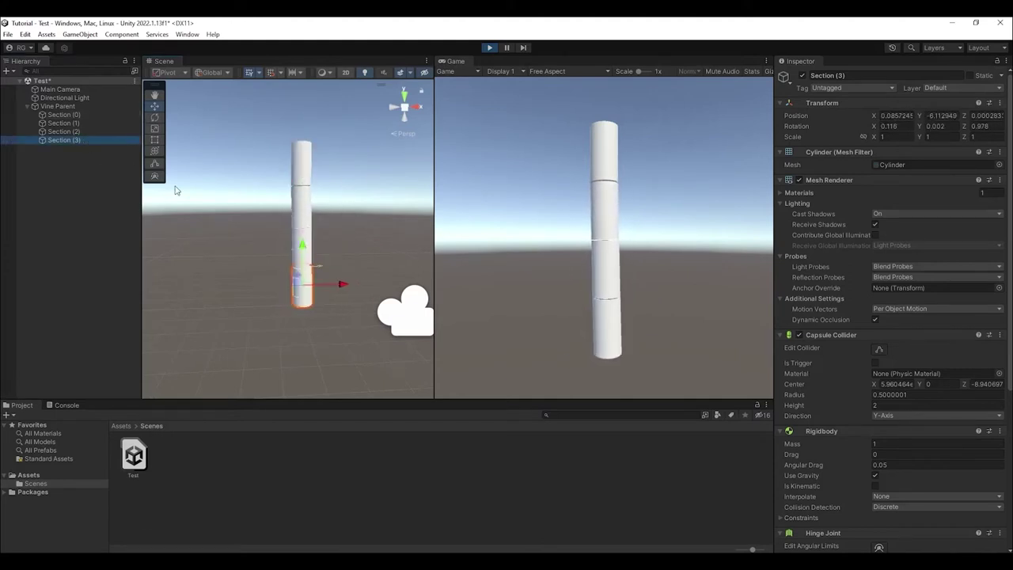
click(79, 131)
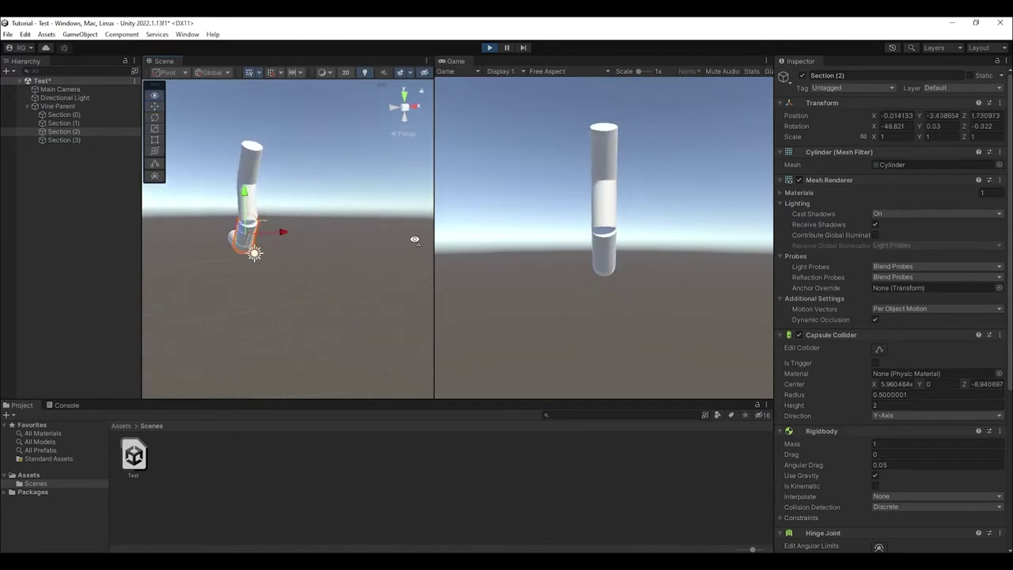
key(ctrl+p)
alt+drag(376, 218, 156, 184)
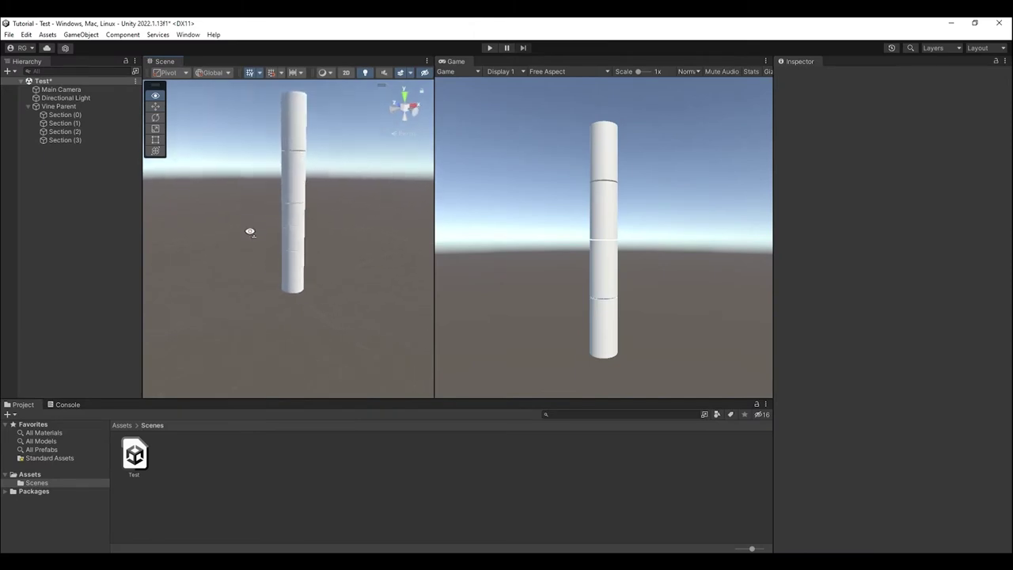
Step: Select Sections (0)–(3) together and enter 5 as their hinge spring Damper
click(77, 139)
shift+click(70, 115)
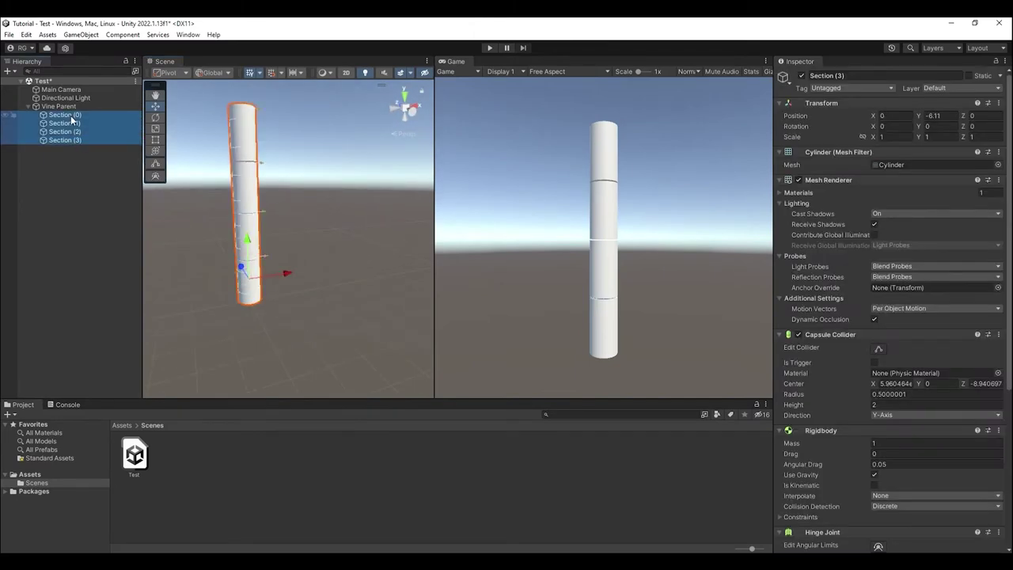
scroll(845, 287, down, 3)
scroll(946, 361, down, 4)
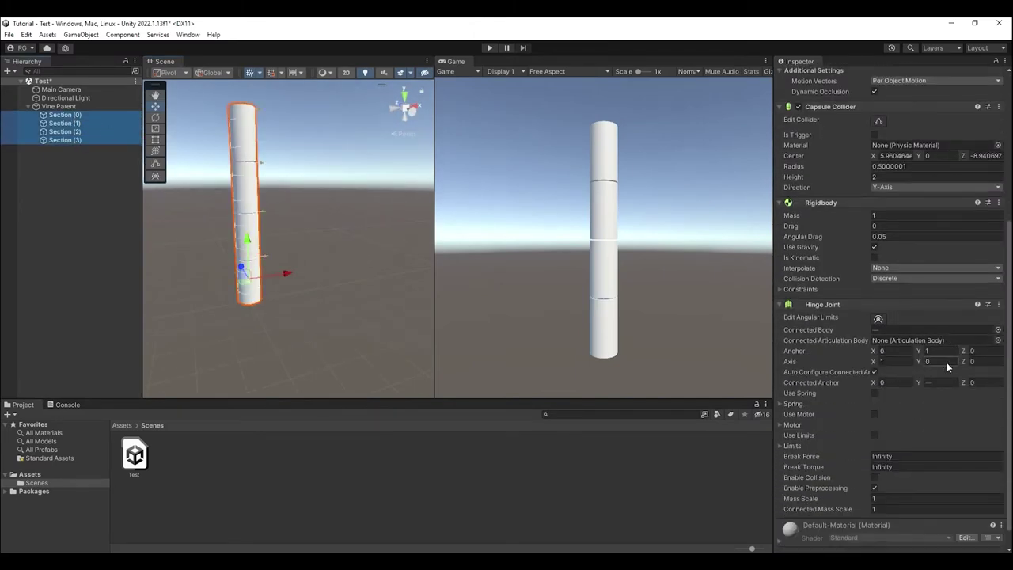
click(798, 403)
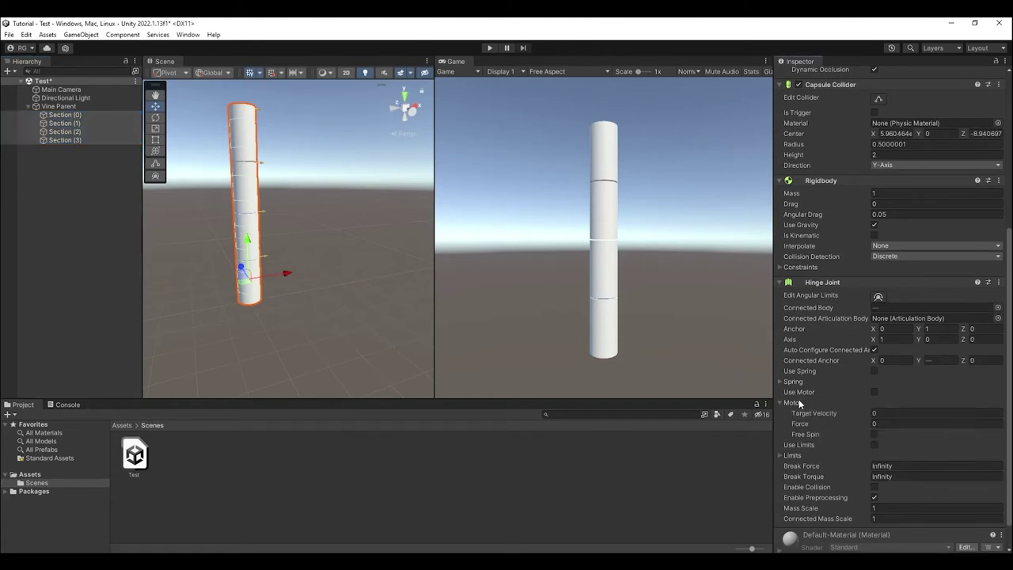
click(794, 382)
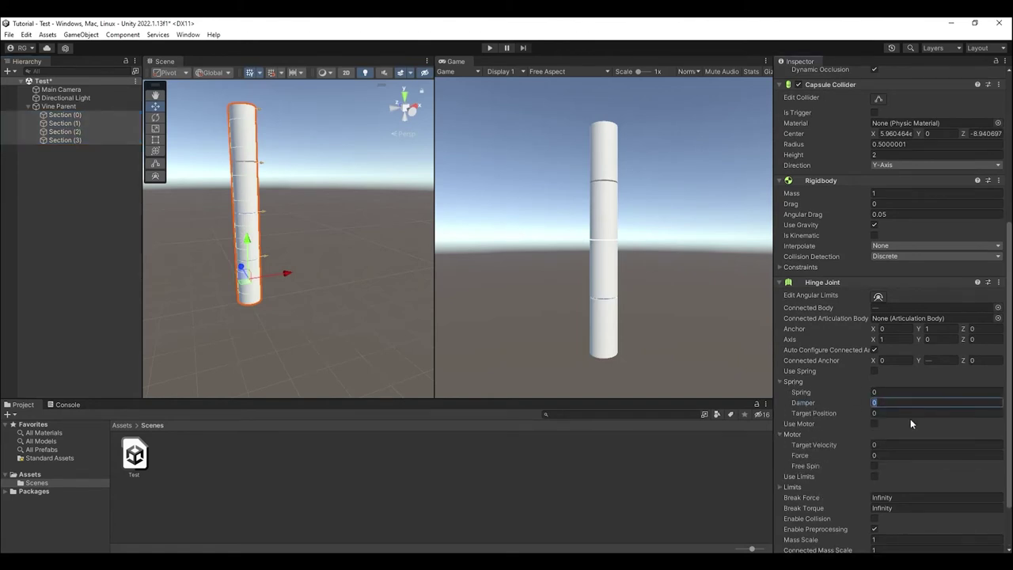
text(5)
drag(431, 293, 483, 295)
click(384, 255)
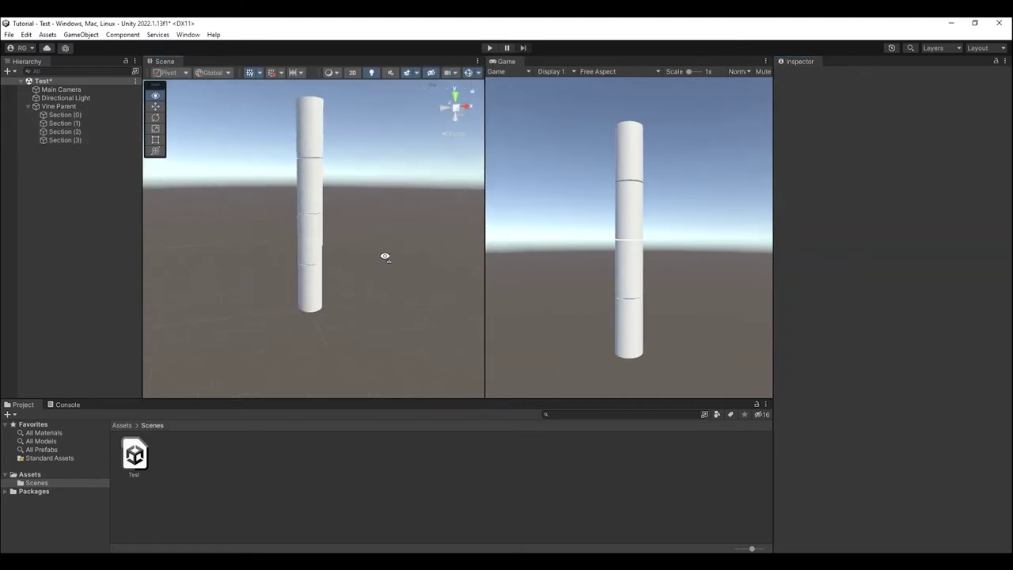
mouse_move(384, 256)
right_down()
mouse_move(500, 235)
mouse_move(428, 139)
right_up()
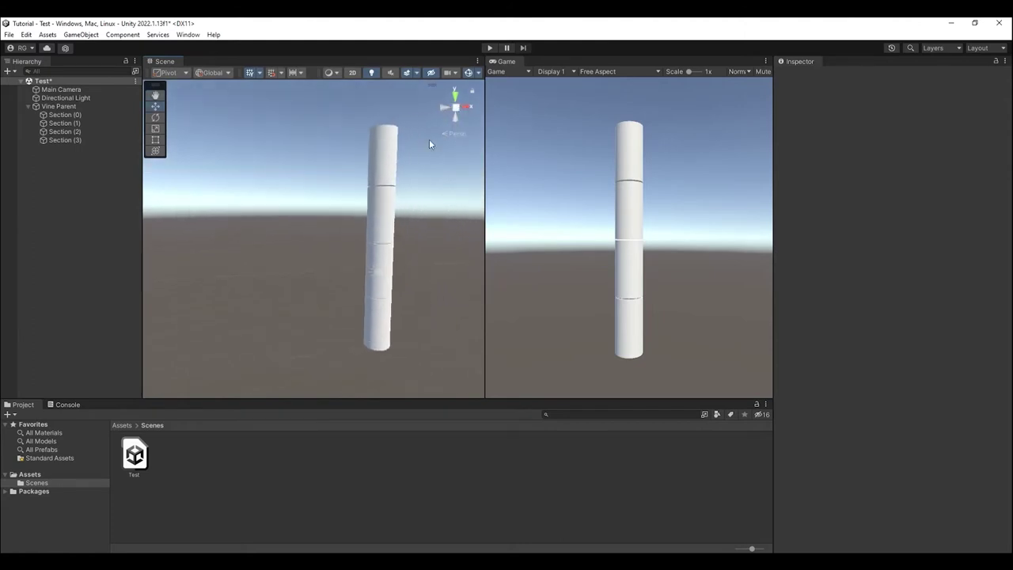
click(490, 48)
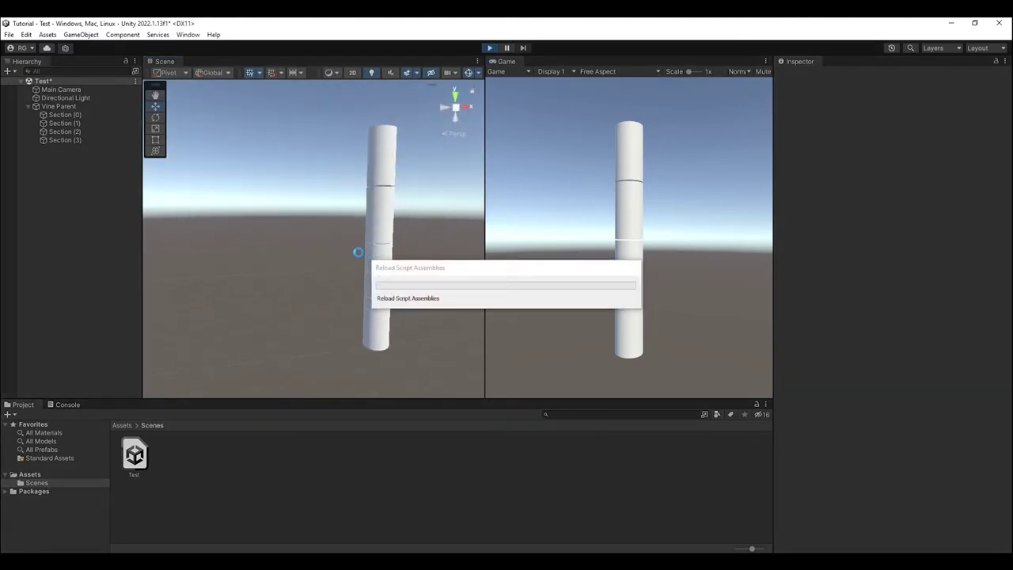
mouse_move(335, 282)
mouse_down()
mouse_move(323, 276)
mouse_move(250, 296)
mouse_up()
click(342, 297)
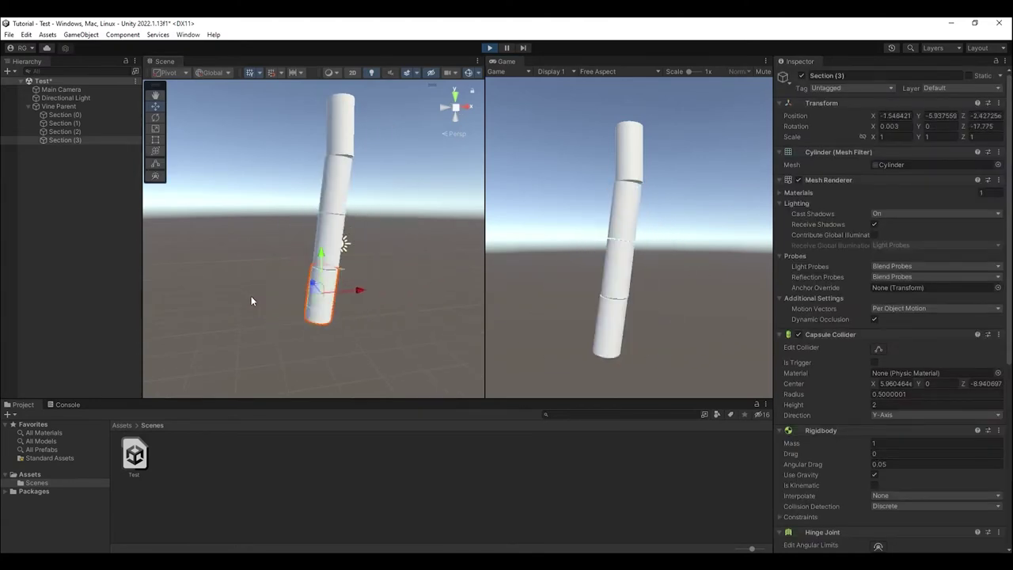
click(332, 233)
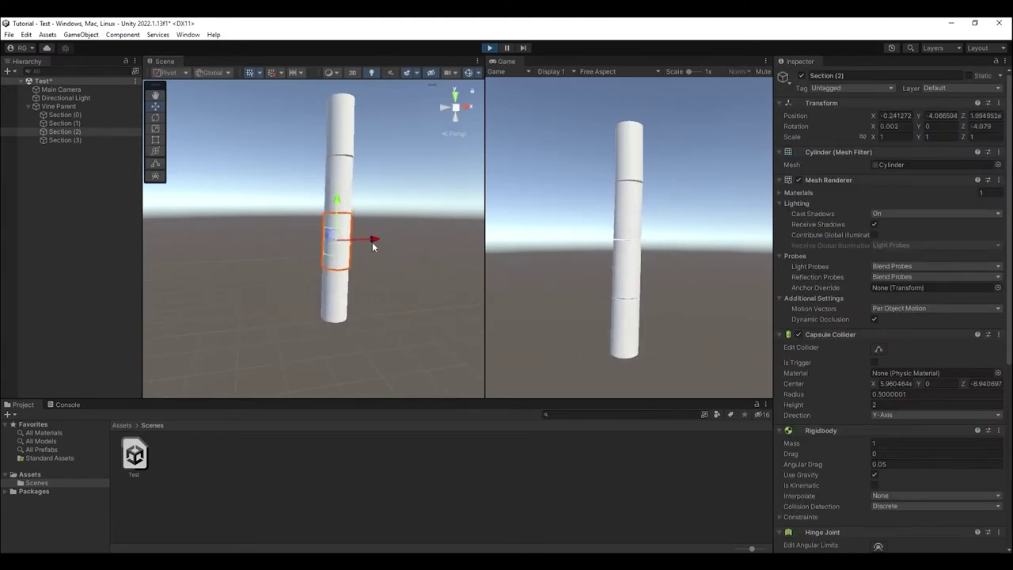
drag(372, 241, 178, 228)
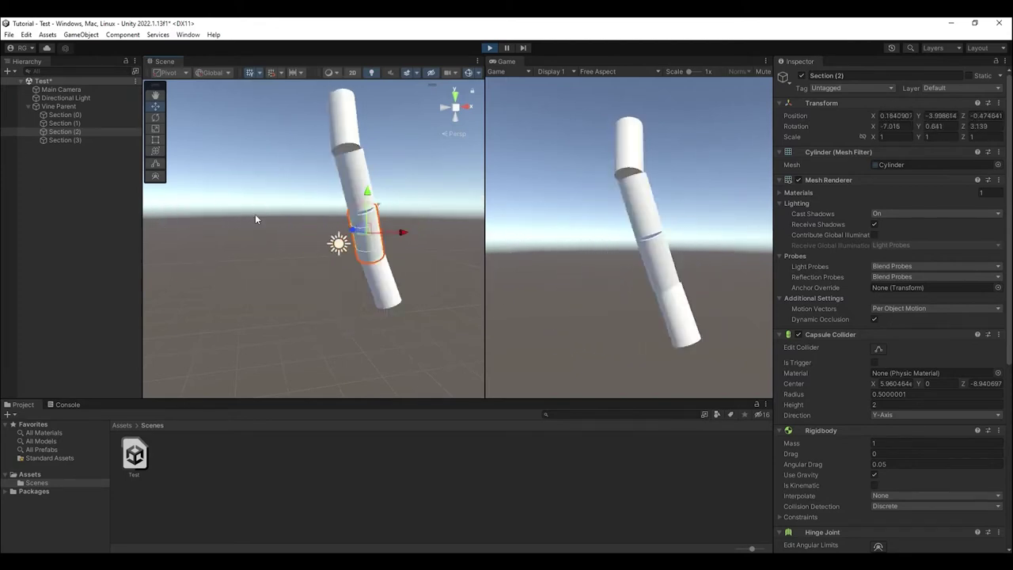
click(488, 48)
Step: Duplicate the vine sections and move the copies, Section (4)–(6), below the column
shift+click(63, 115)
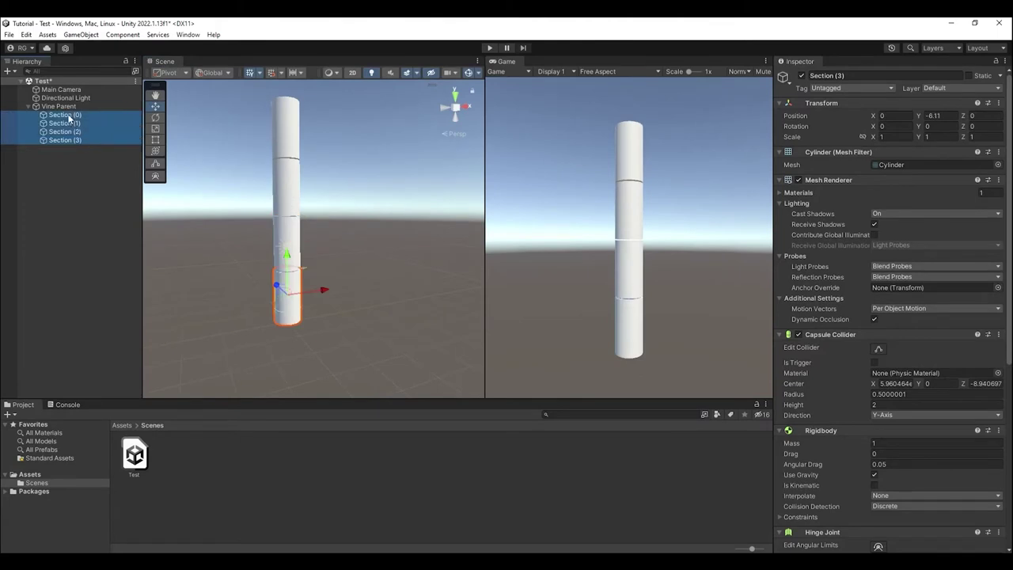
scroll(201, 168, down, 3)
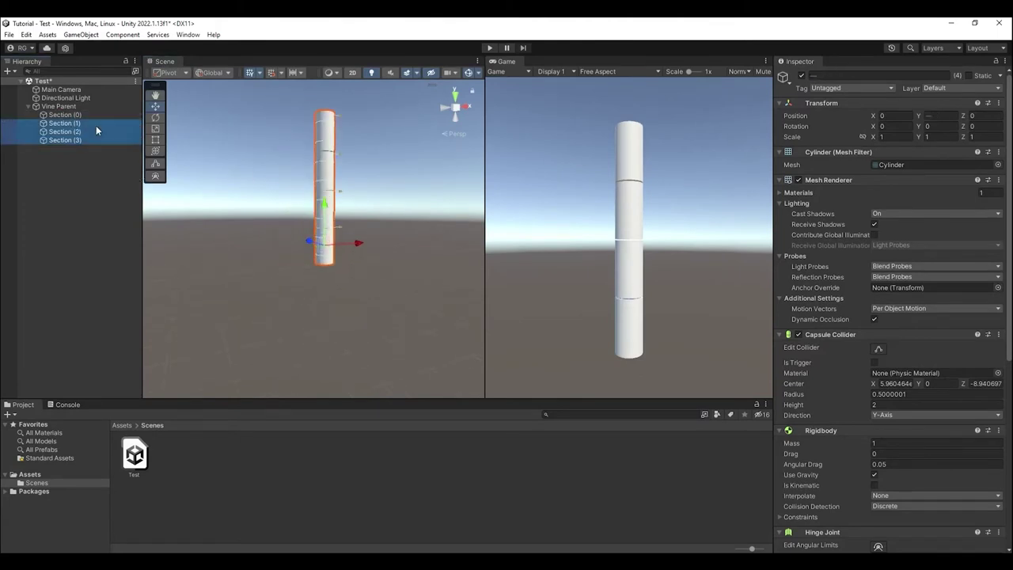
key(ctrl+d)
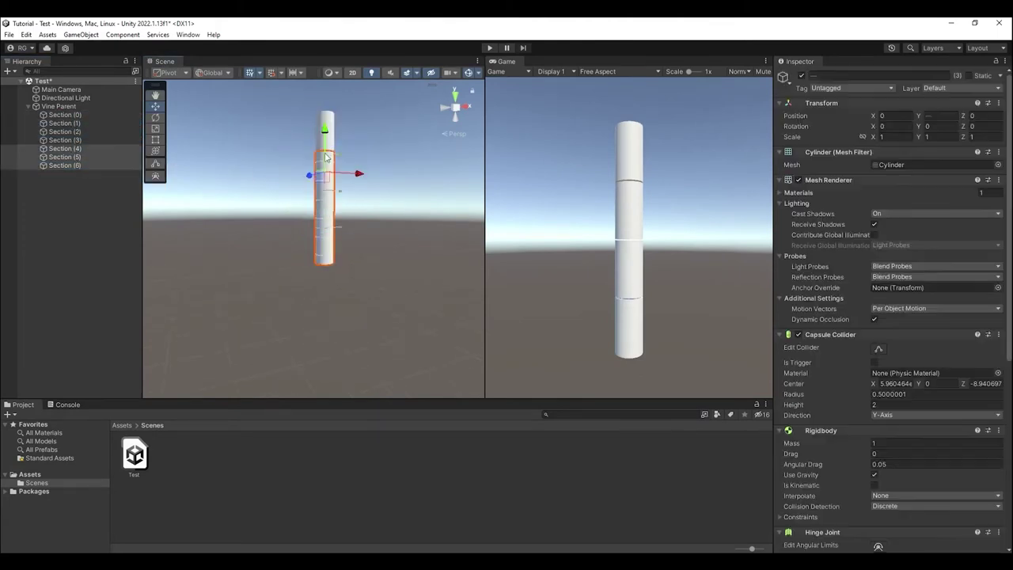
drag(325, 157, 362, 245)
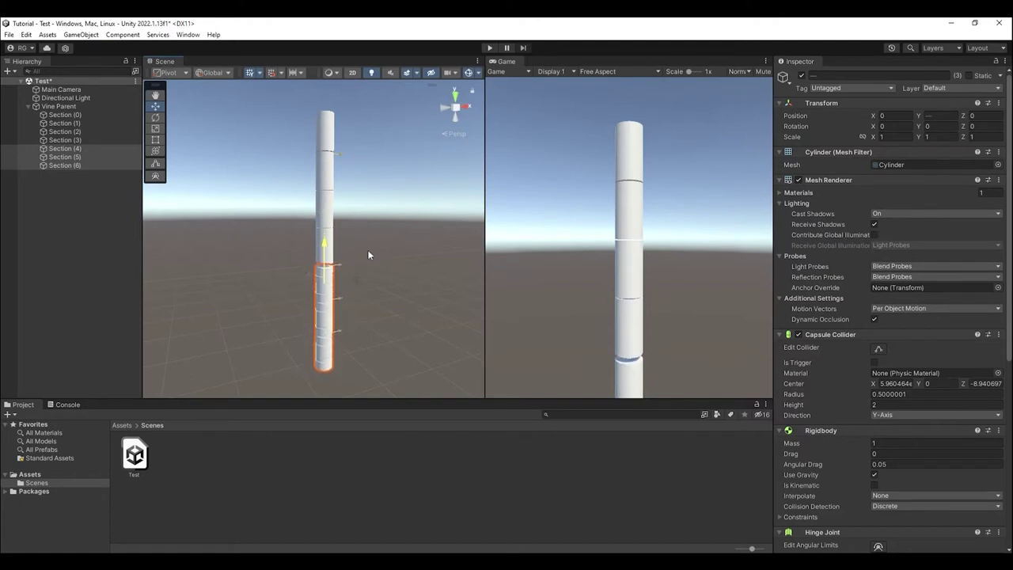
Step: Check the new sections' Hinge Joint connections, then start Play mode to test
click(75, 149)
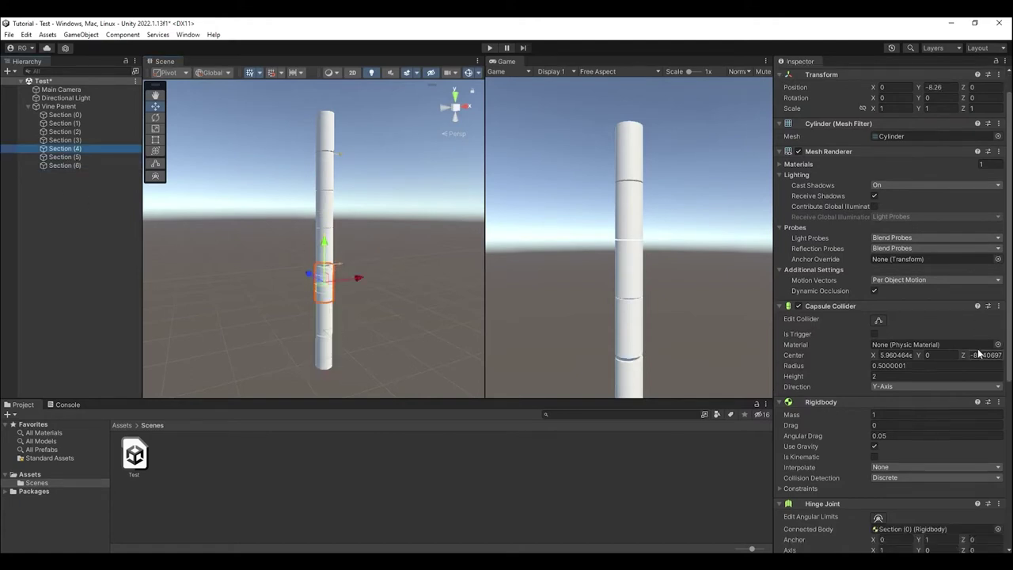
scroll(976, 348, down, 2)
click(77, 140)
click(77, 148)
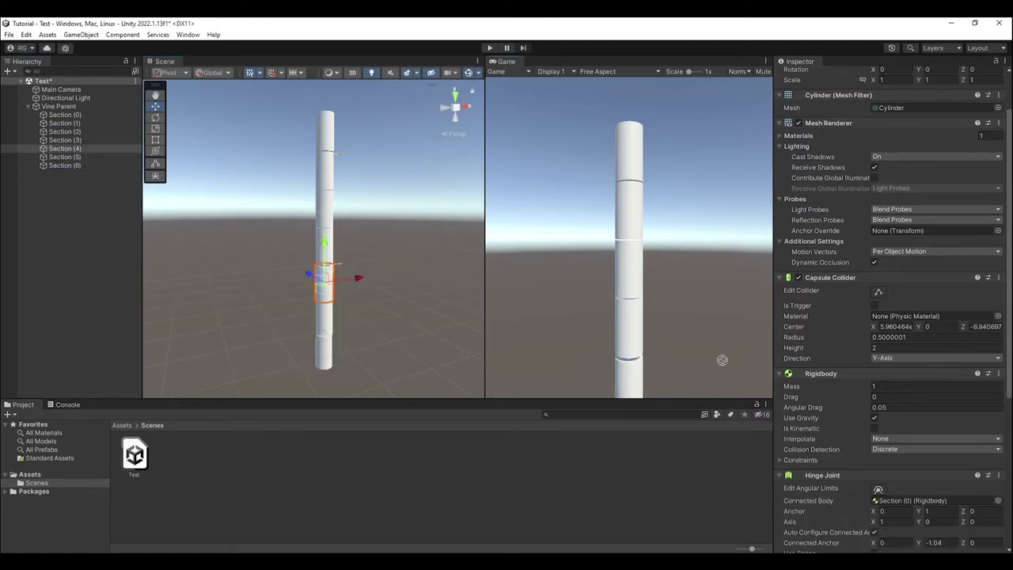
click(101, 157)
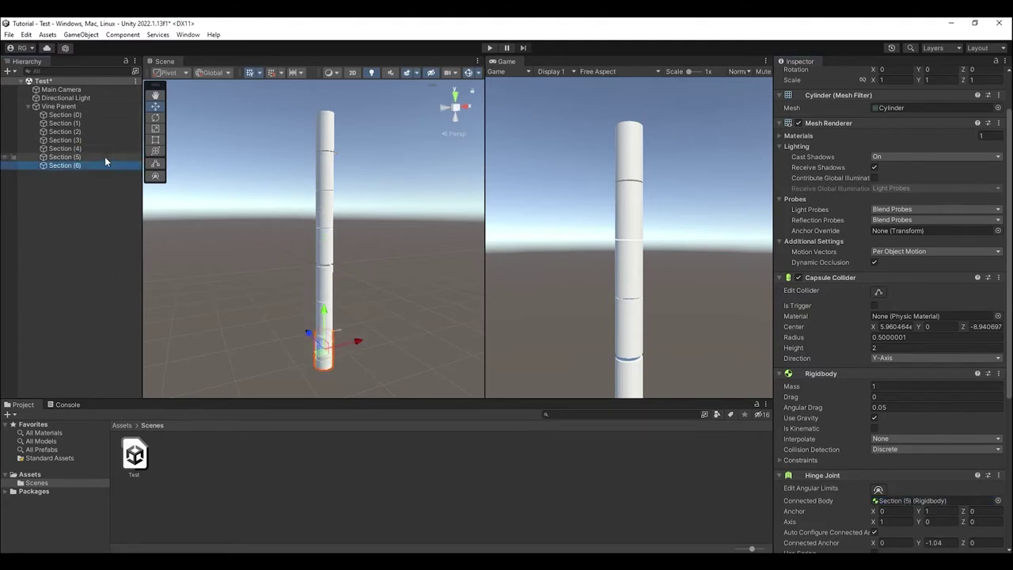
right_drag(316, 332, 430, 197)
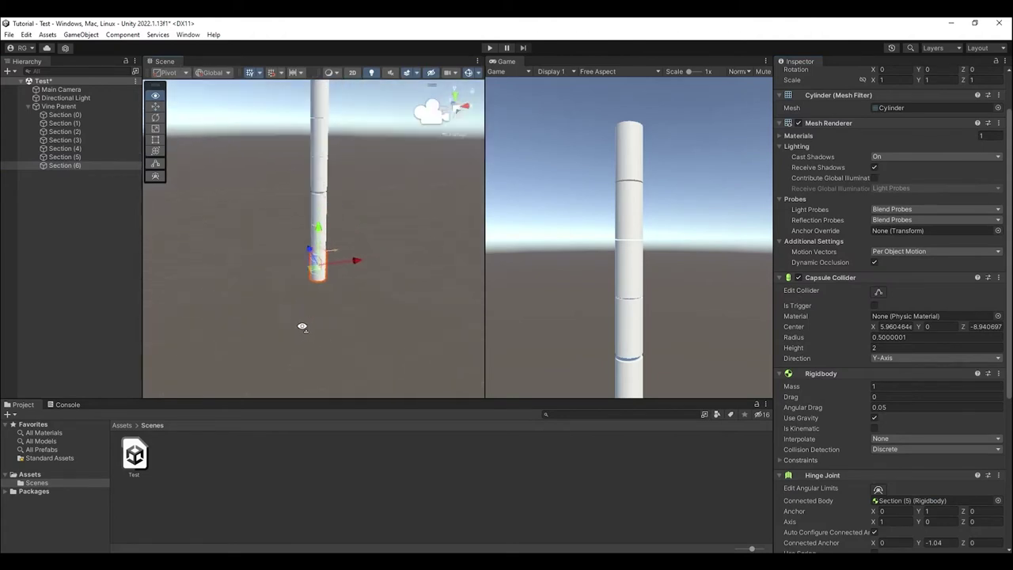
click(490, 48)
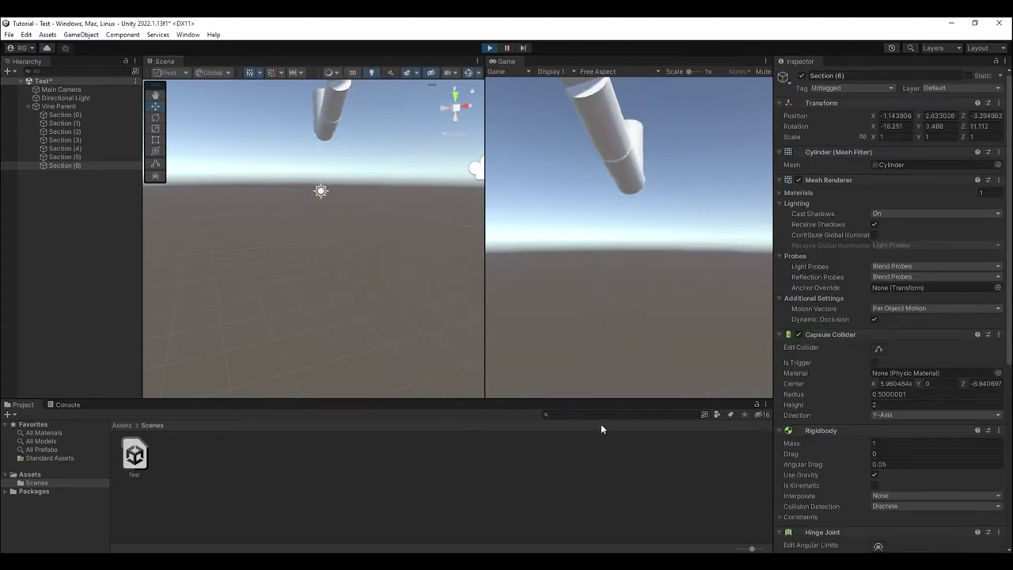
Step: Watch the seven-section vine swing, stop Play mode, and widen the Scene view
key(f)
mouse_move(307, 76)
alt+mouse_down()
mouse_move(355, 262)
mouse_move(353, 289)
alt+mouse_up()
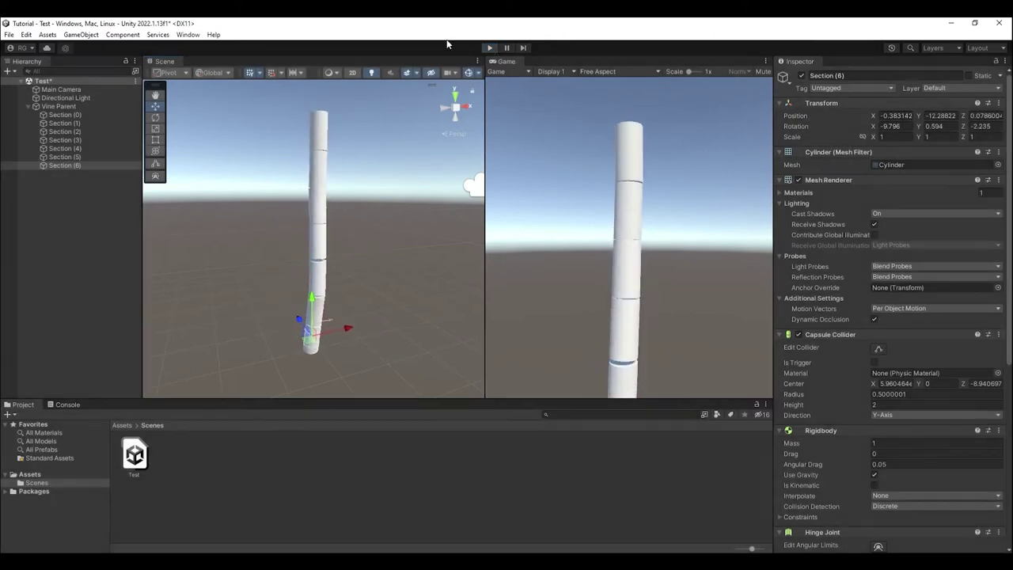
click(489, 47)
right_drag(411, 237, 488, 282)
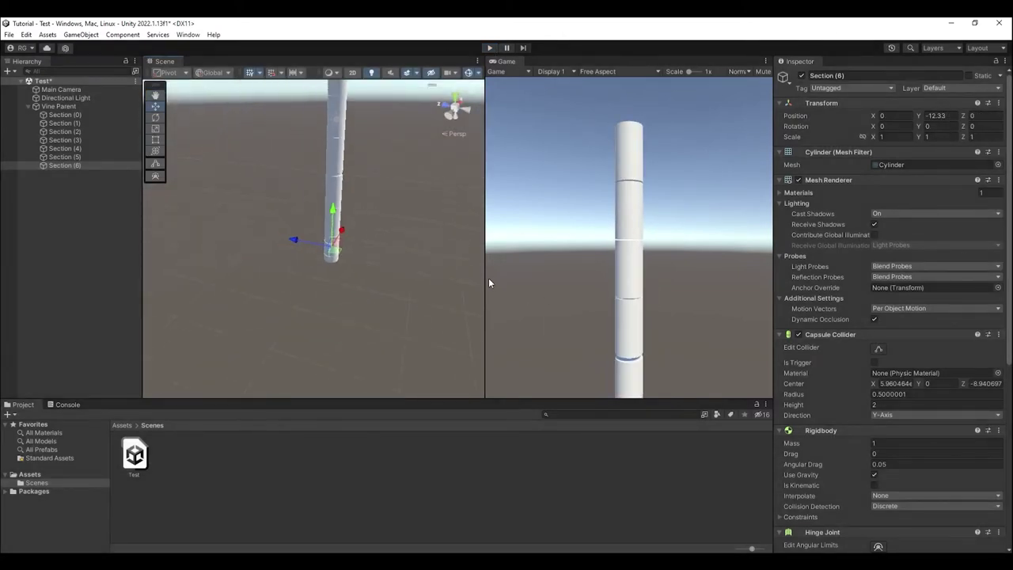
drag(485, 282, 559, 282)
right_drag(422, 298, 264, 248)
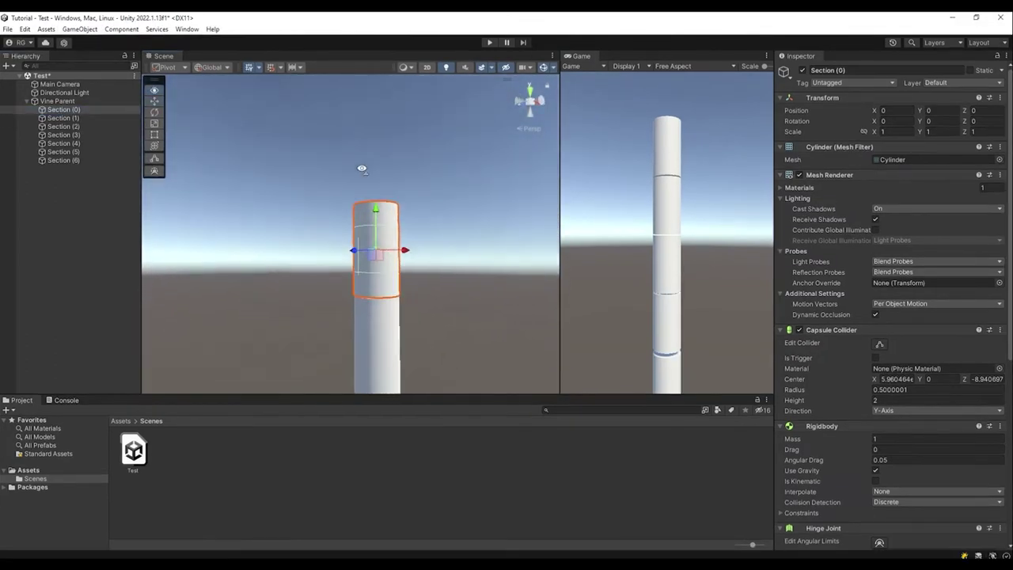
mouse_move(362, 168)
right_down()
mouse_move(183, 217)
mouse_move(235, 254)
mouse_move(205, 237)
right_up()
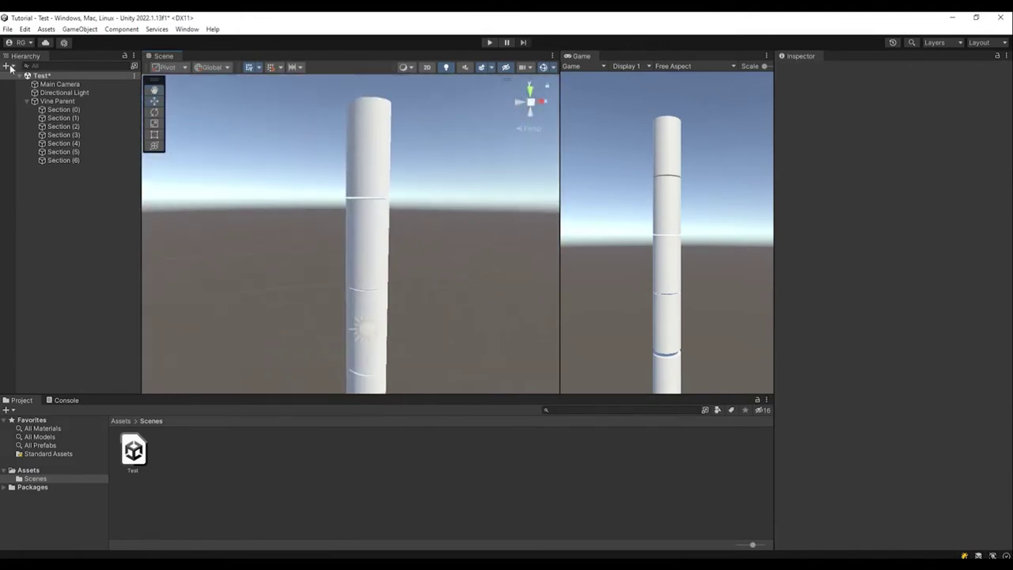
Step: Duplicate Section (6) as Section (7) and remove its Capsule Collider
click(63, 160)
mouse_move(494, 223)
right_down()
mouse_move(392, 353)
mouse_move(185, 226)
right_up()
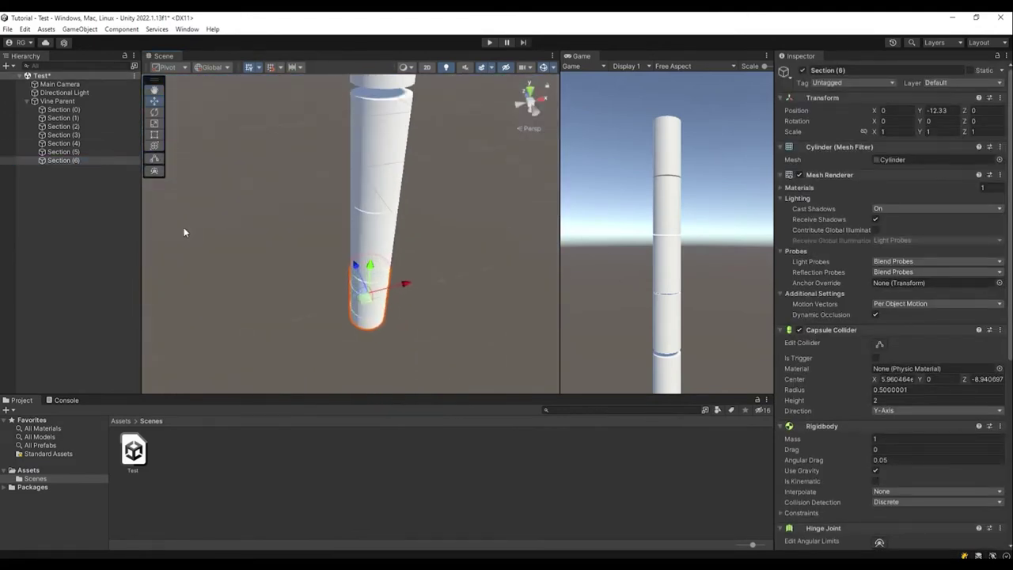
key(ctrl+d)
right_click(834, 331)
click(886, 377)
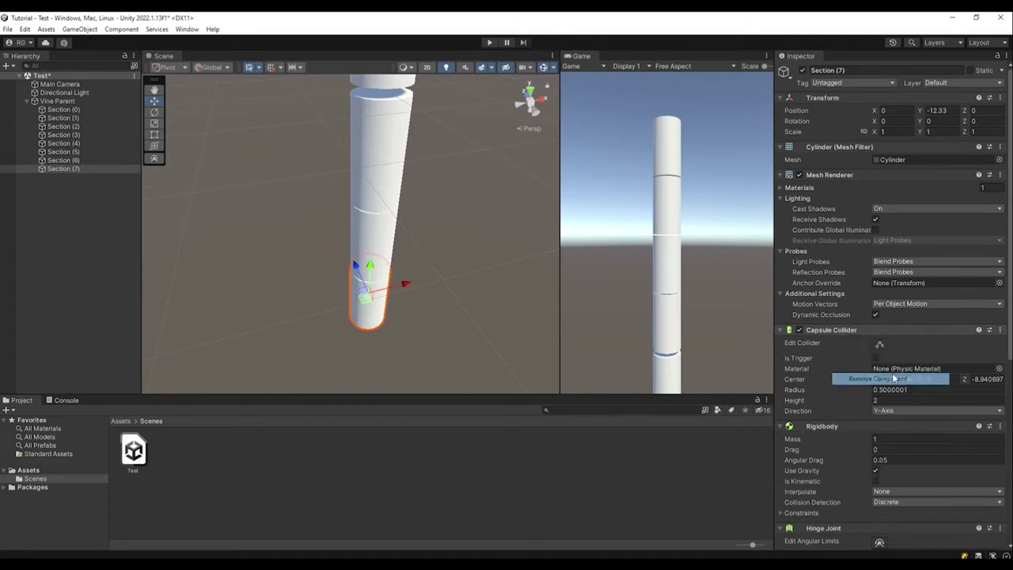
Step: Remove the Hinge Joint and then the Rigidbody from Section (7)
right_click(841, 330)
click(910, 378)
click(601, 257)
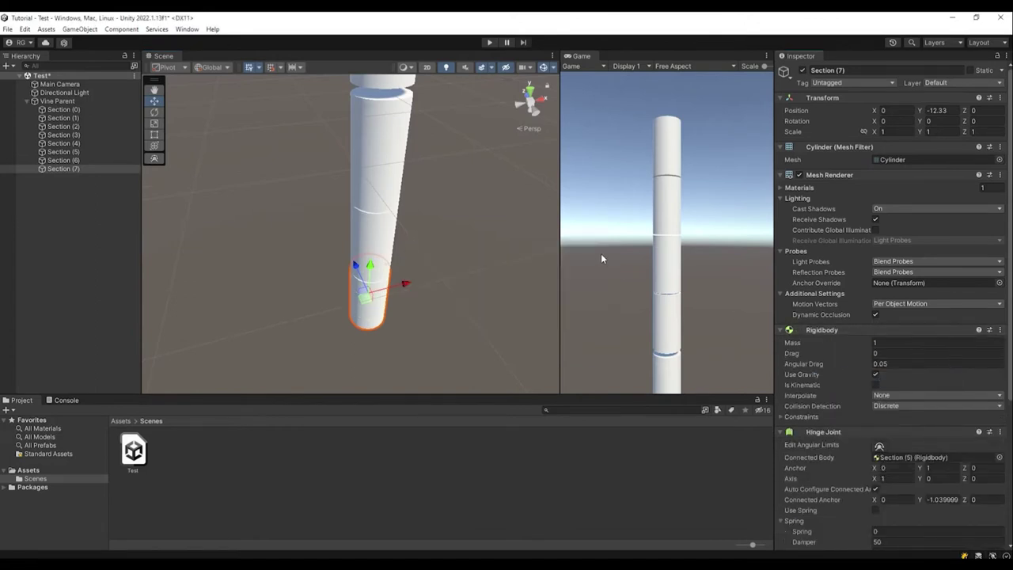
right_click(861, 438)
click(904, 336)
right_click(825, 330)
click(928, 377)
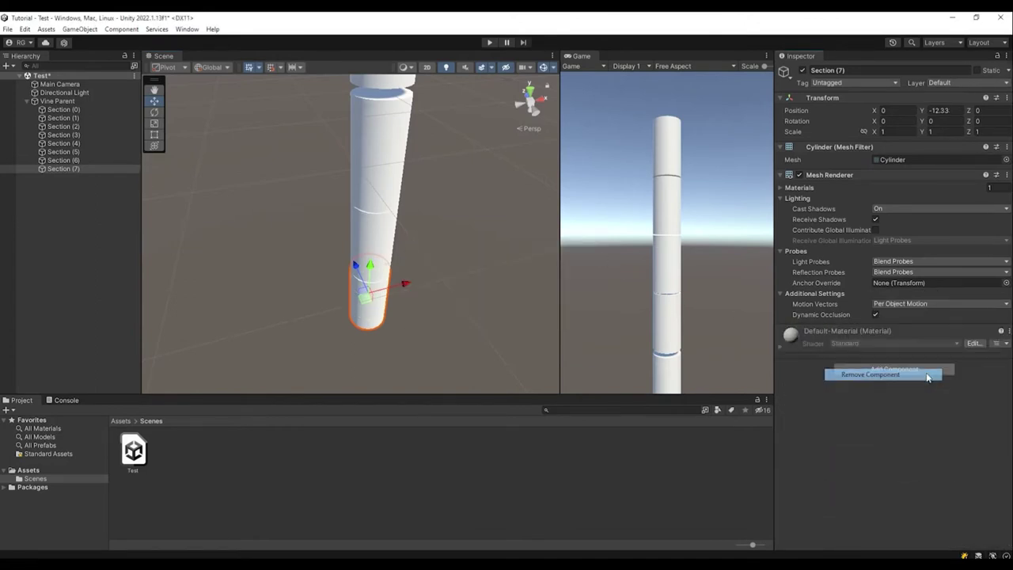
key(f)
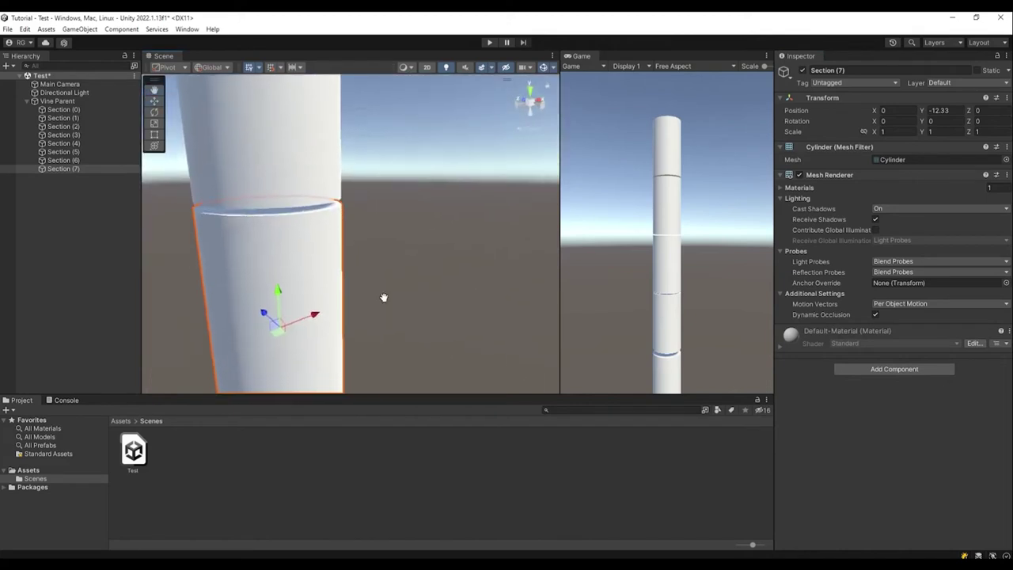
mouse_move(384, 296)
alt+mouse_down()
mouse_move(383, 230)
mouse_move(354, 235)
alt+mouse_up()
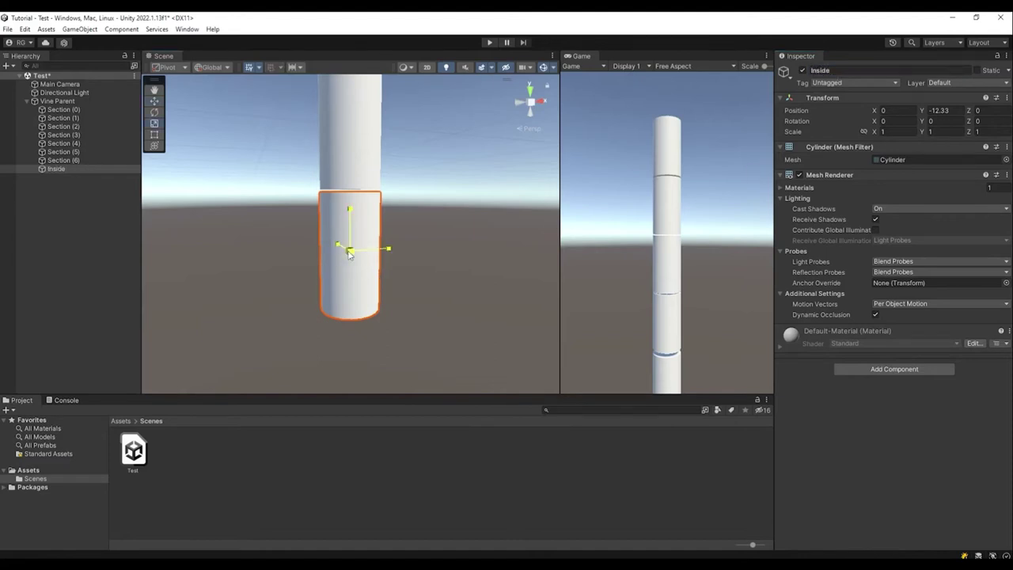
Step: Shrink the Inside cylinder into a slimmer core, pulling its bottom edge up
mouse_move(349, 253)
mouse_down()
mouse_move(326, 255)
mouse_move(380, 260)
mouse_up()
key(t)
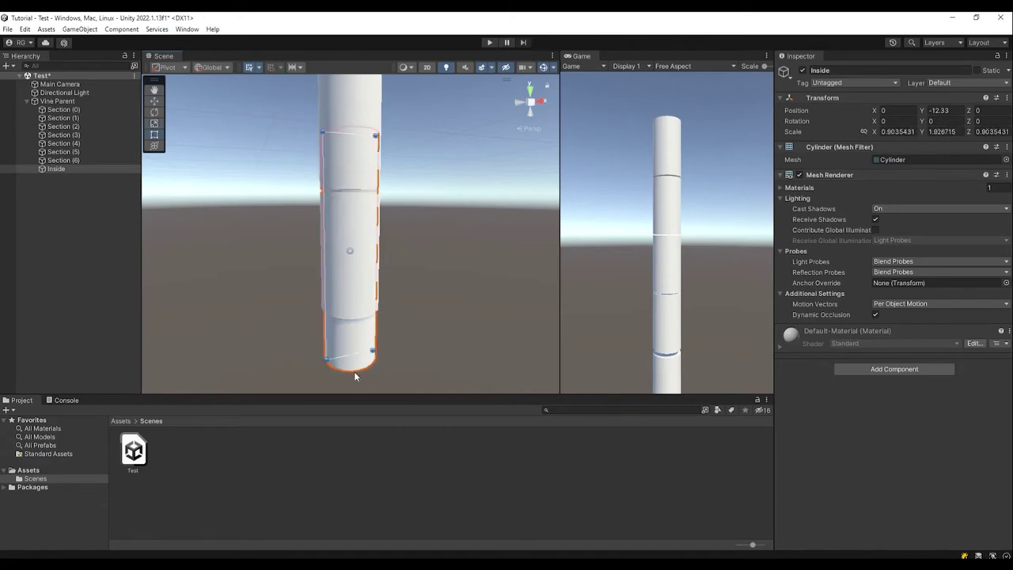
drag(353, 356, 338, 324)
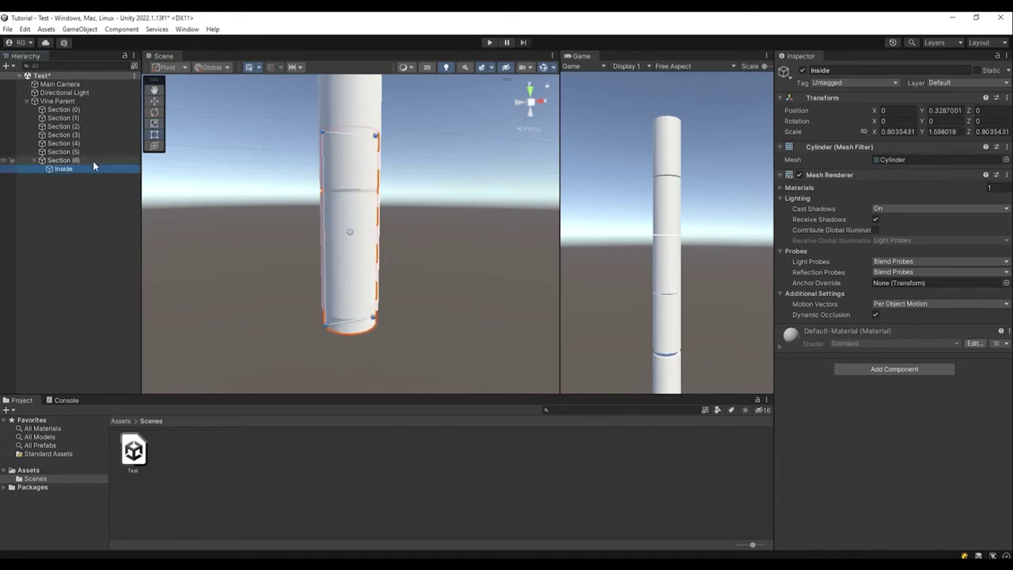
Step: Duplicate Inside under Sections (5), (4) and (3), setting a copy's Y position to -2.04
key(ctrl+d)
drag(80, 177, 72, 151)
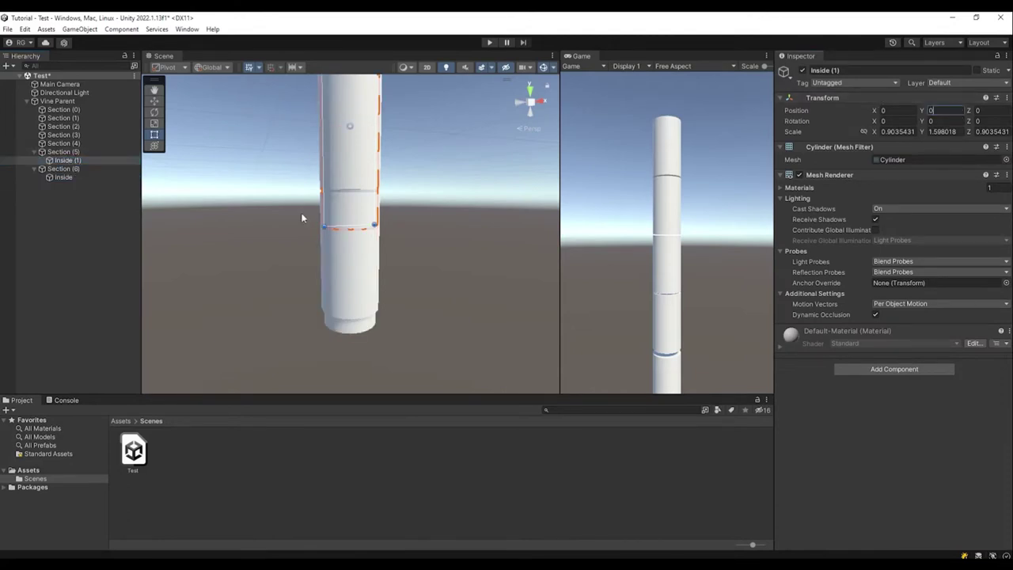
key(ctrl+d)
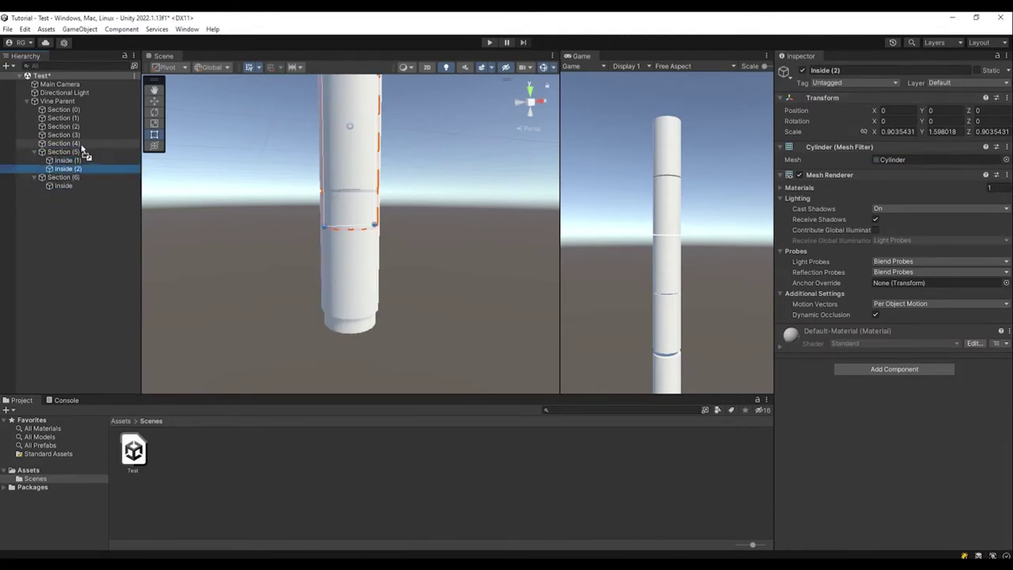
mouse_move(82, 150)
mouse_down()
mouse_move(63, 143)
mouse_move(63, 118)
mouse_move(79, 108)
mouse_up()
click(68, 135)
click(68, 151)
key(ctrl+d)
text(-2.04)
key(Return)
Step: Add further Inside copies for the remaining sections and start Play mode
scroll(391, 292, down, 3)
click(68, 143)
key(ctrl+d)
click(68, 135)
key(ctrl+d)
key(ctrl+d)
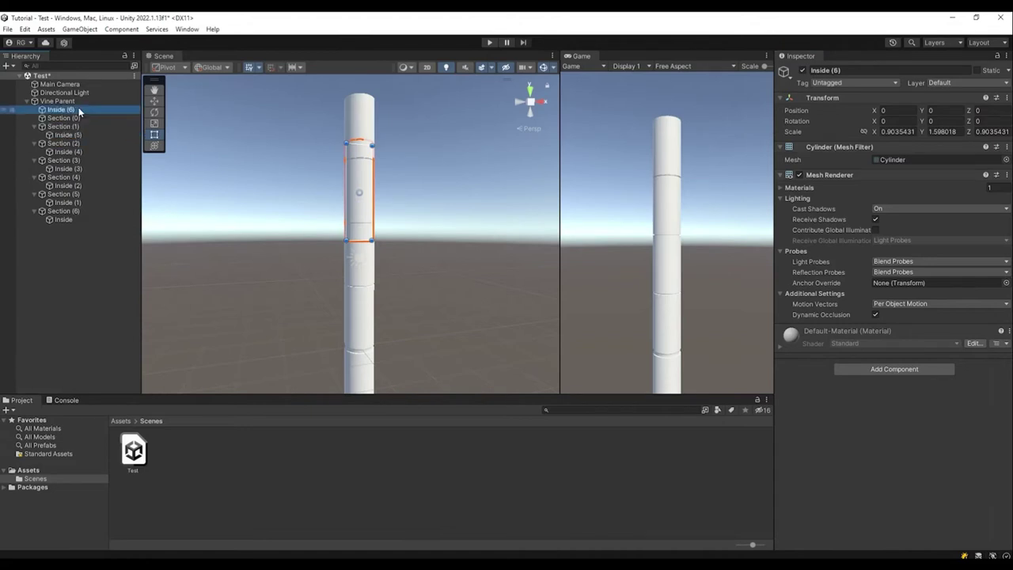
click(489, 42)
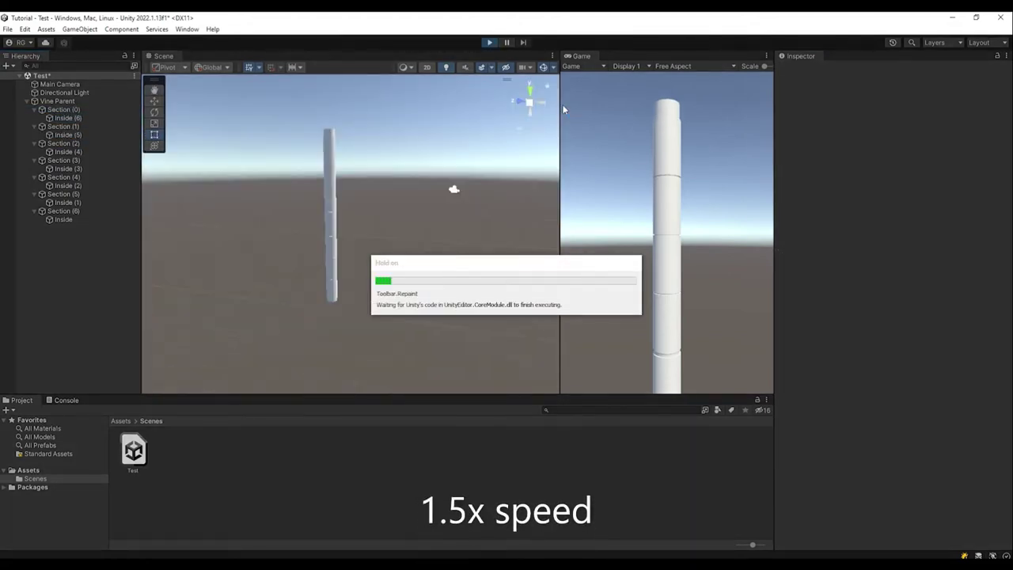
Step: Inspect Section (6) while the vine swings, then stop the test run
click(69, 212)
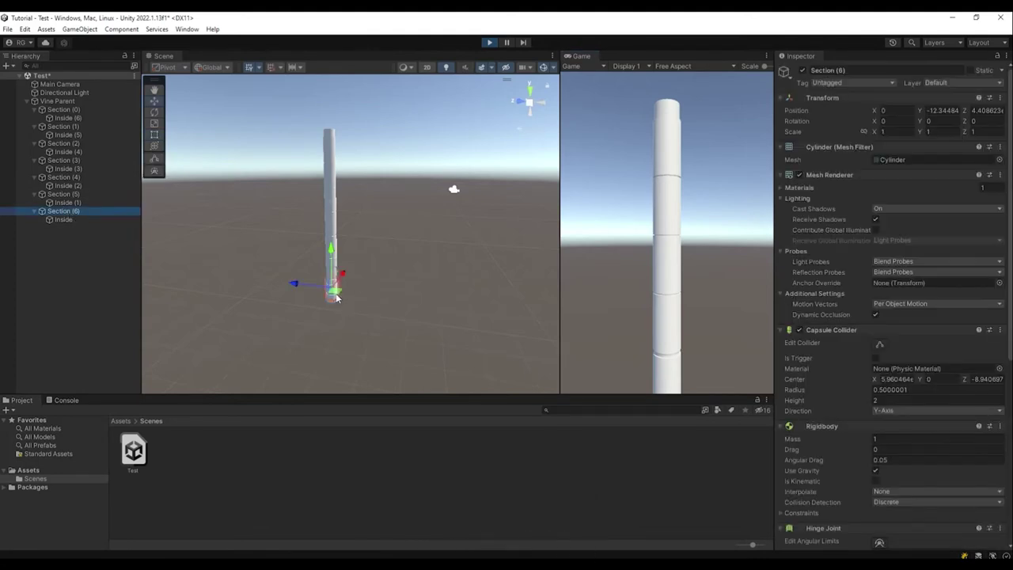
right_drag(336, 297, 419, 229)
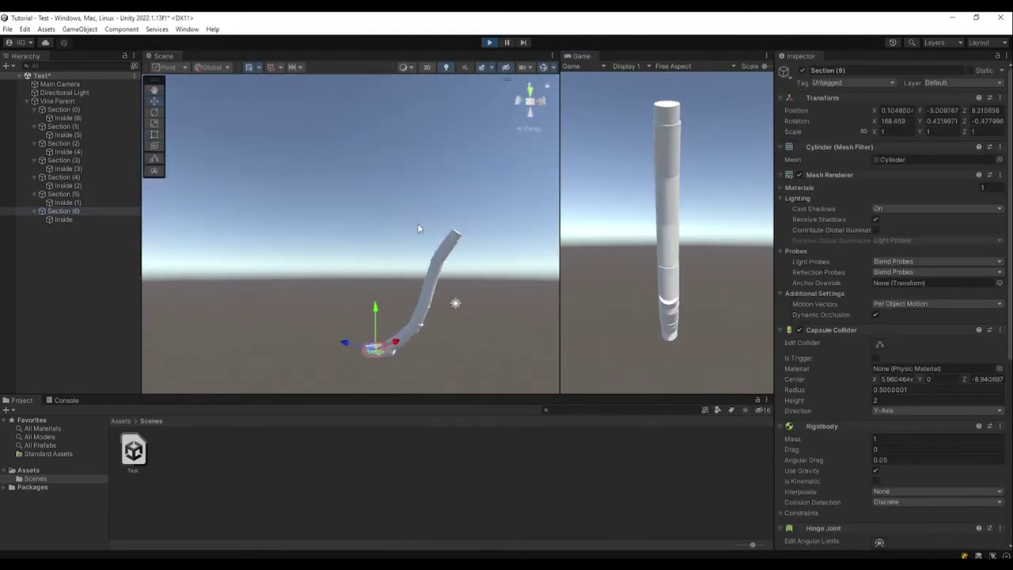
key(ctrl+p)
Step: Shrink all seven Inside cylinders to a Y scale of 0.8643838
click(78, 219)
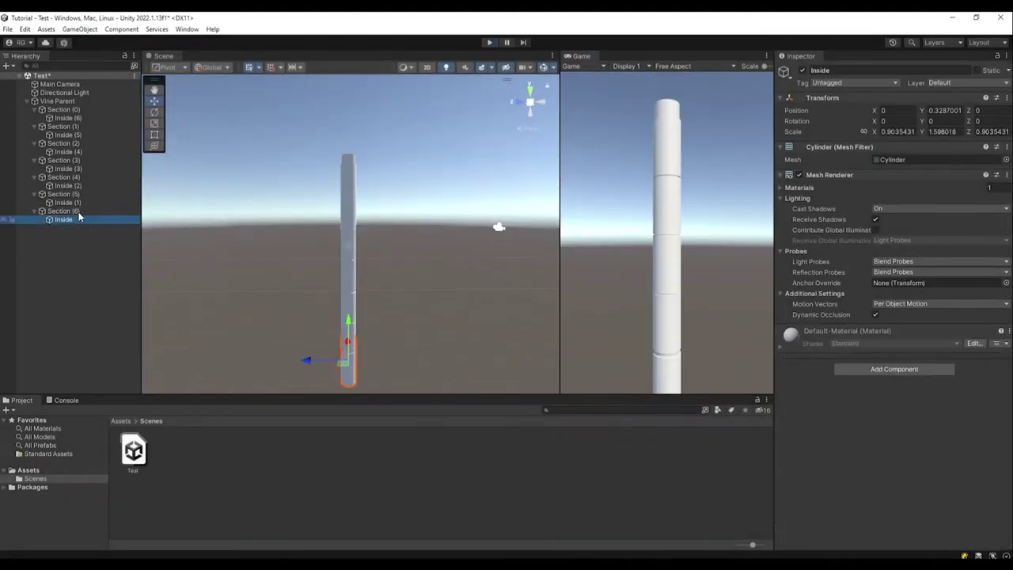
ctrl+click(68, 202)
ctrl+click(68, 185)
ctrl+click(68, 168)
ctrl+click(67, 151)
ctrl+click(68, 135)
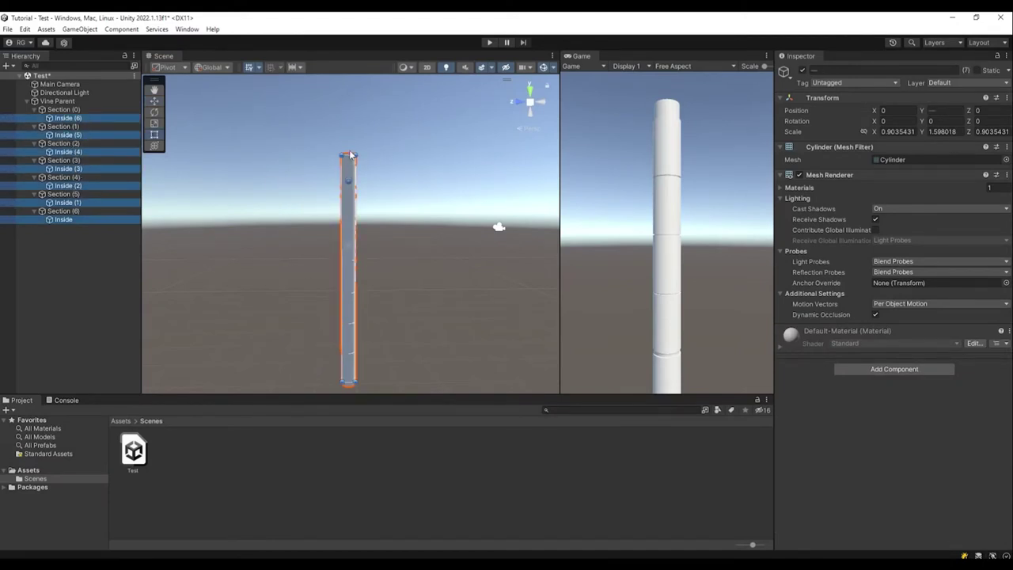
drag(348, 138, 354, 151)
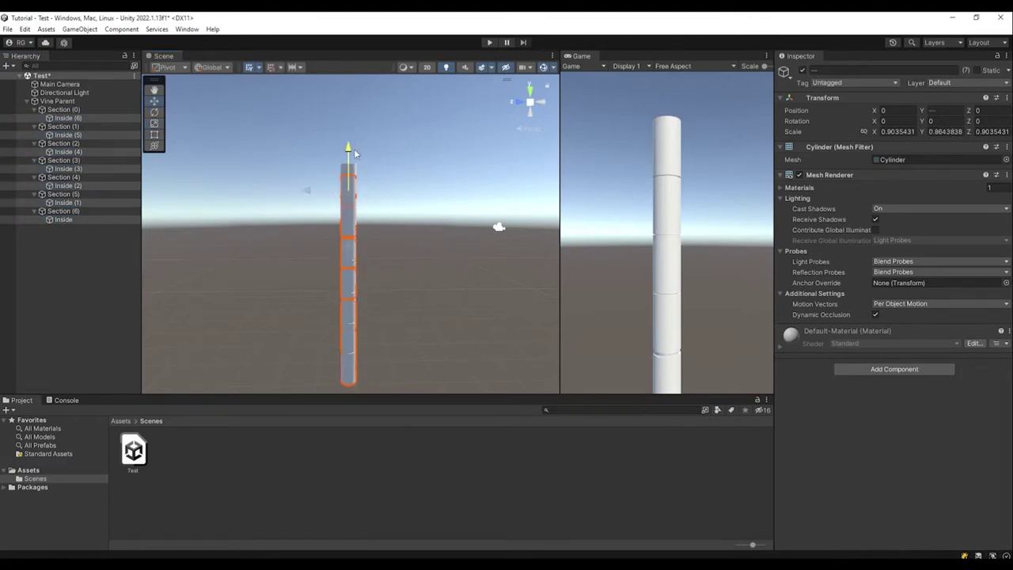
click(285, 172)
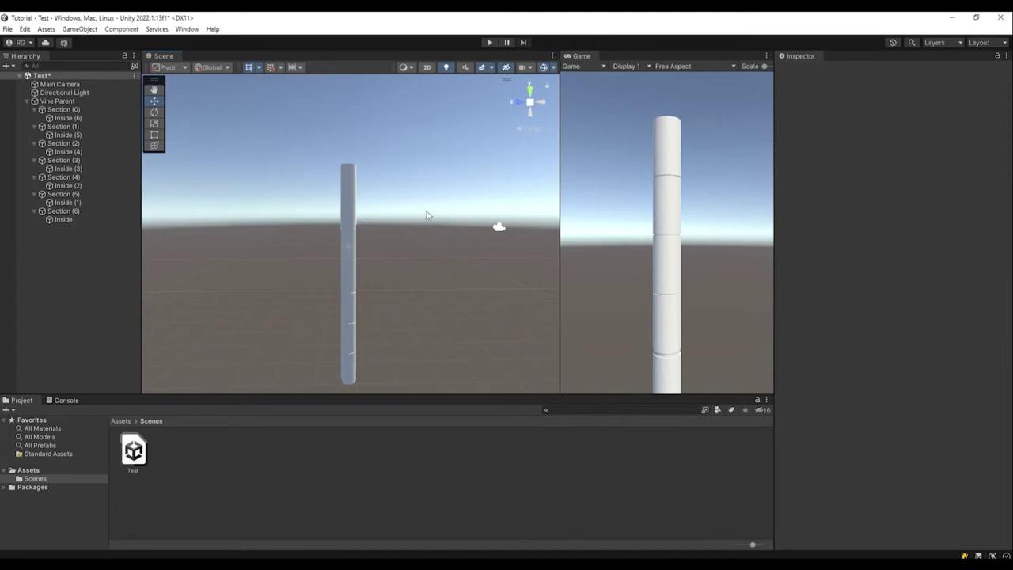
Step: Run a Play-mode test of the swinging vine, then stop it
click(490, 42)
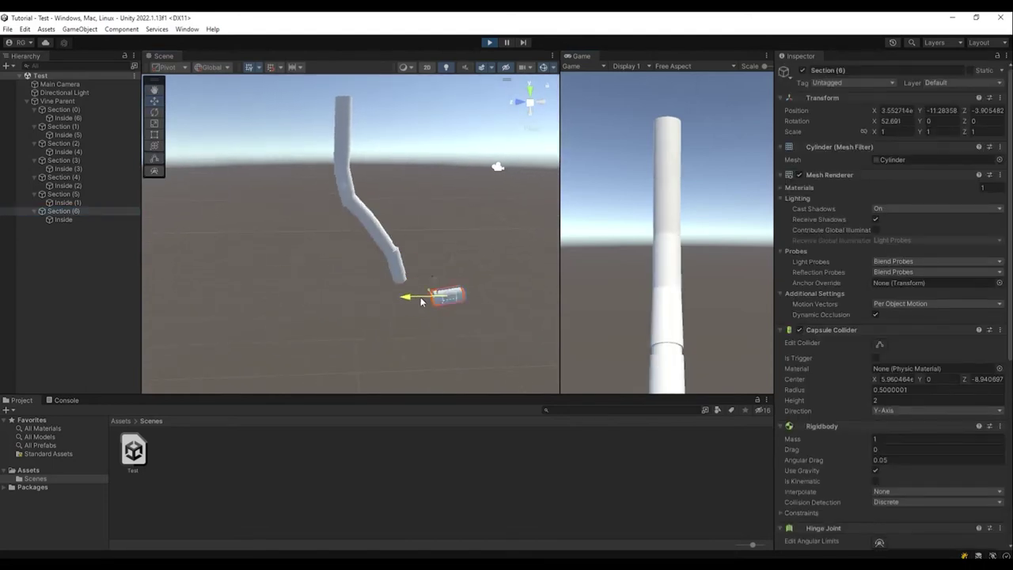
right_drag(428, 296, 439, 212)
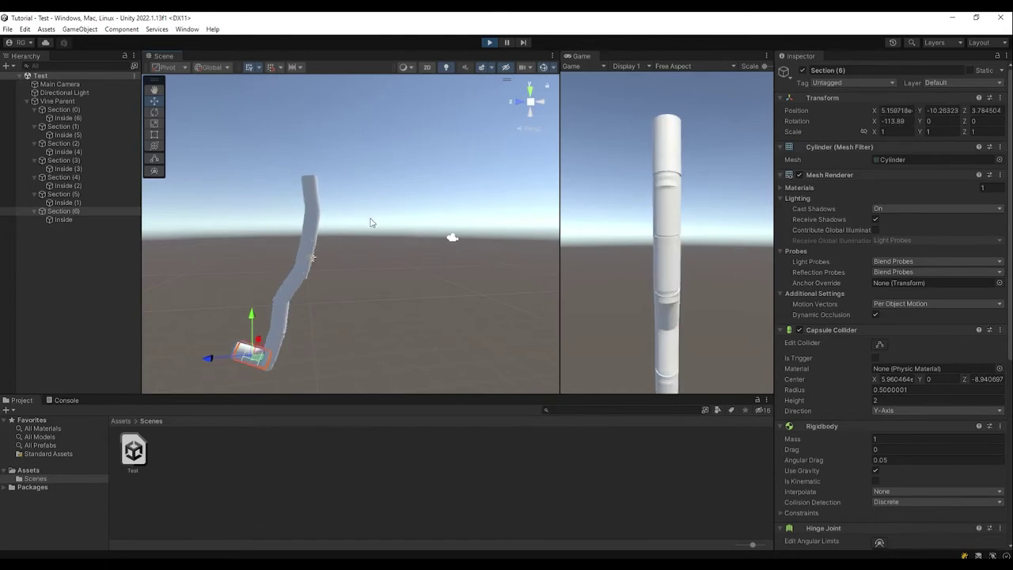
key(ctrl+p)
Step: Collapse the child foldouts of Sections (0) through (5) in the Hierarchy
click(36, 110)
click(35, 118)
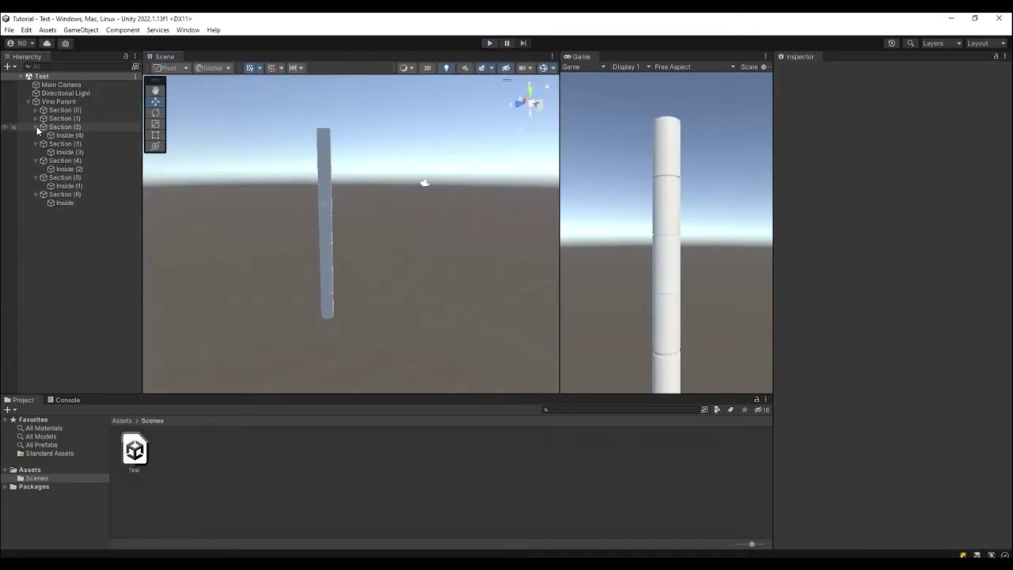
click(36, 127)
click(36, 135)
click(35, 143)
click(35, 152)
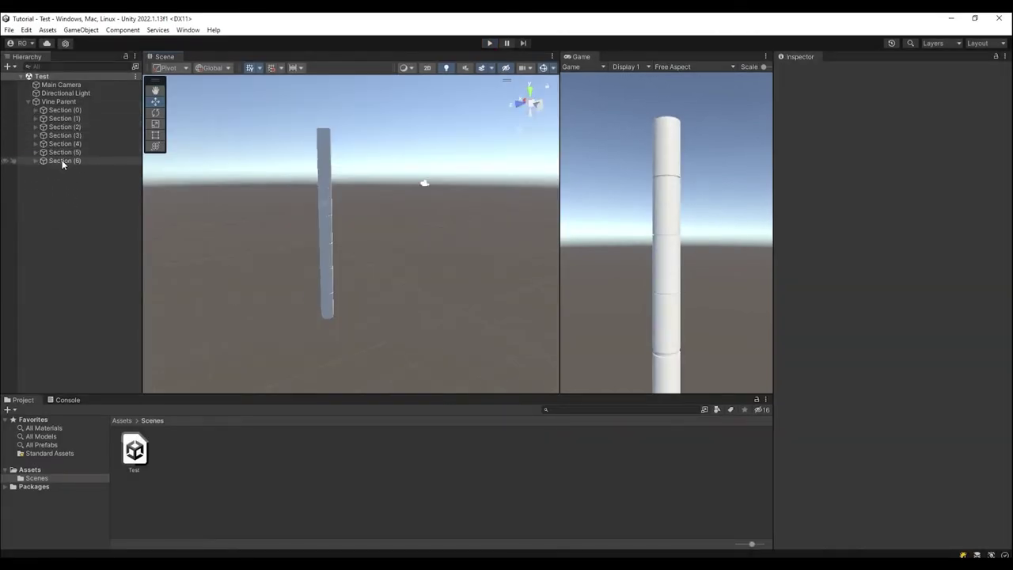
Step: Give Sections (1) to (6) a Rigidbody mass of 0.2
click(63, 161)
shift+click(70, 119)
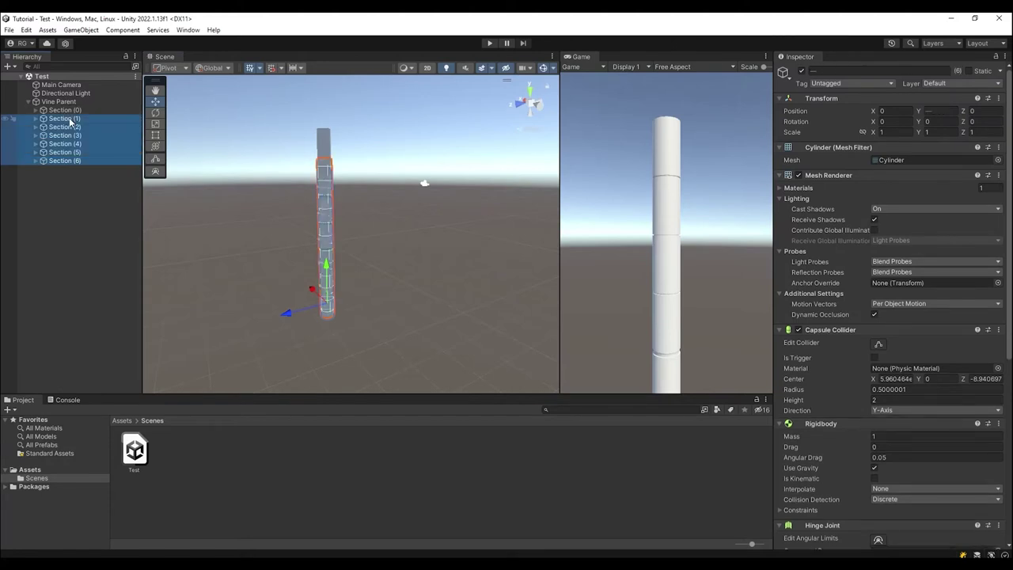
scroll(894, 399, down, 3)
click(889, 353)
text(0.2)
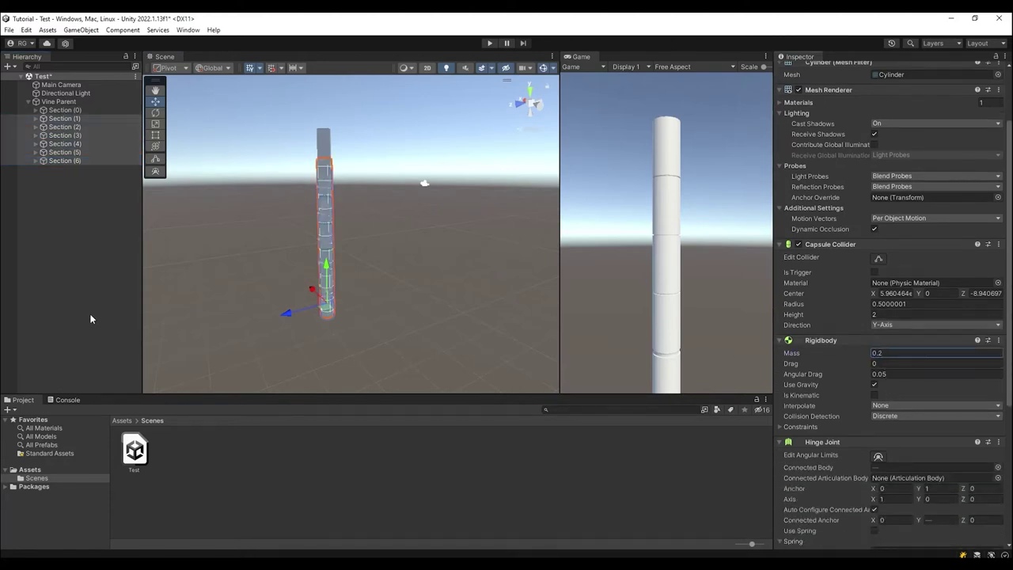
click(91, 319)
right_drag(372, 189, 426, 170)
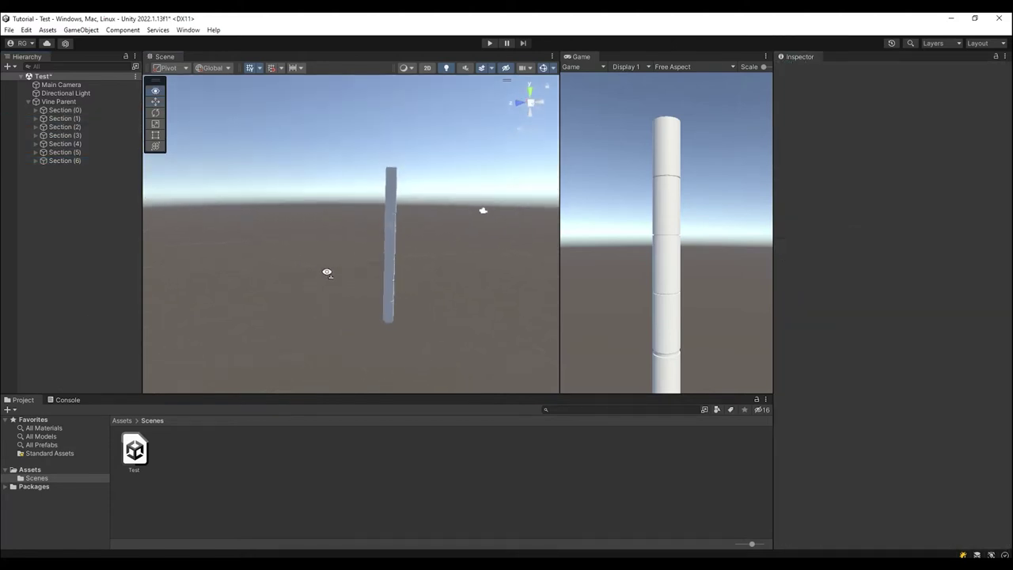
click(491, 43)
click(64, 162)
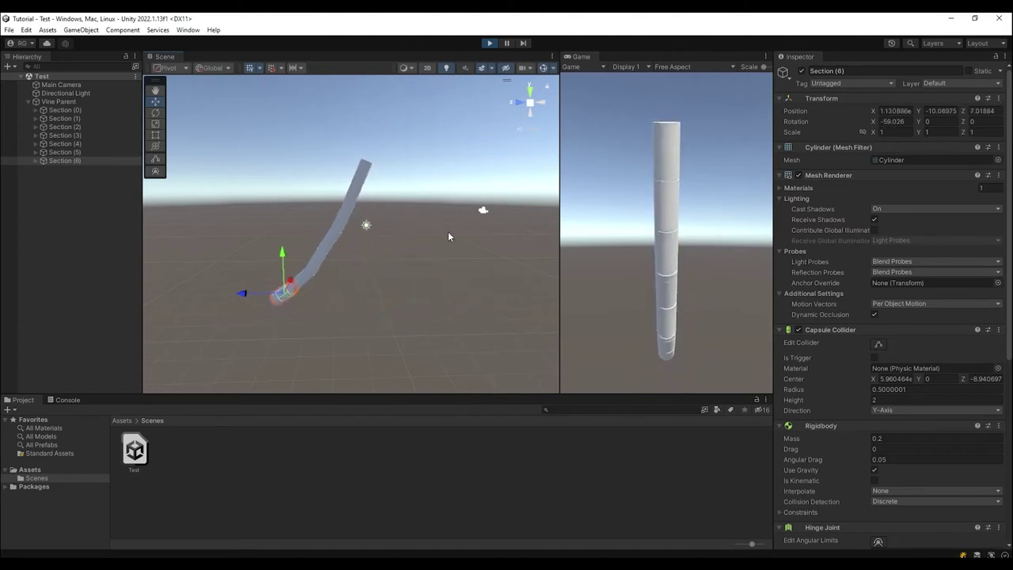
scroll(912, 485, down, 3)
scroll(911, 486, down, 3)
click(933, 466)
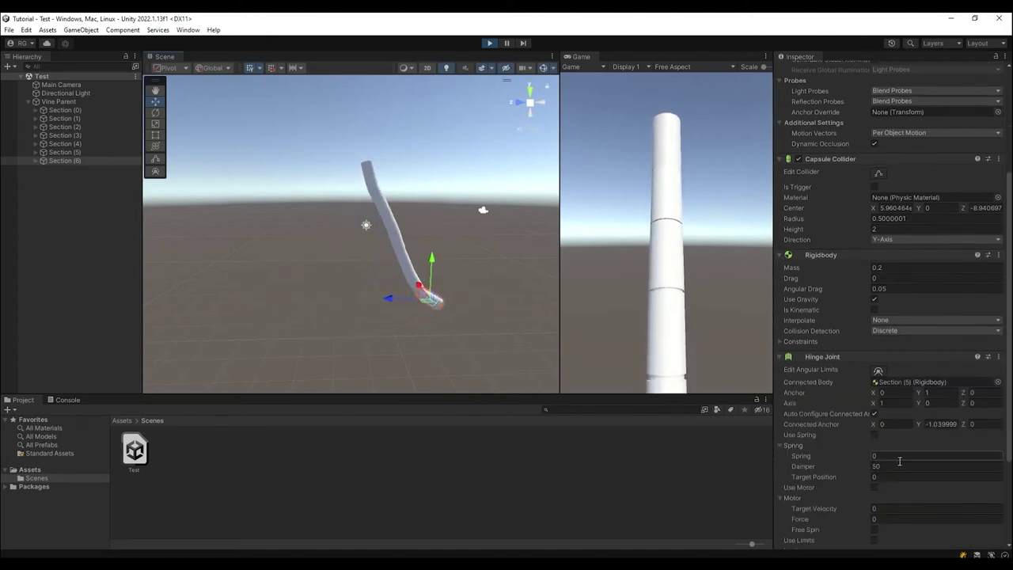
text(900)
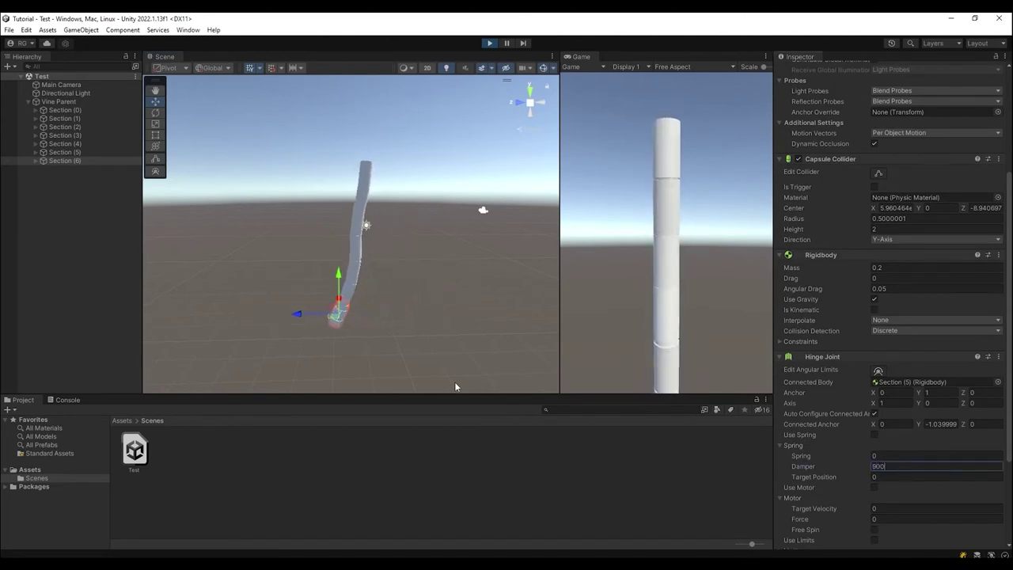
text(0)
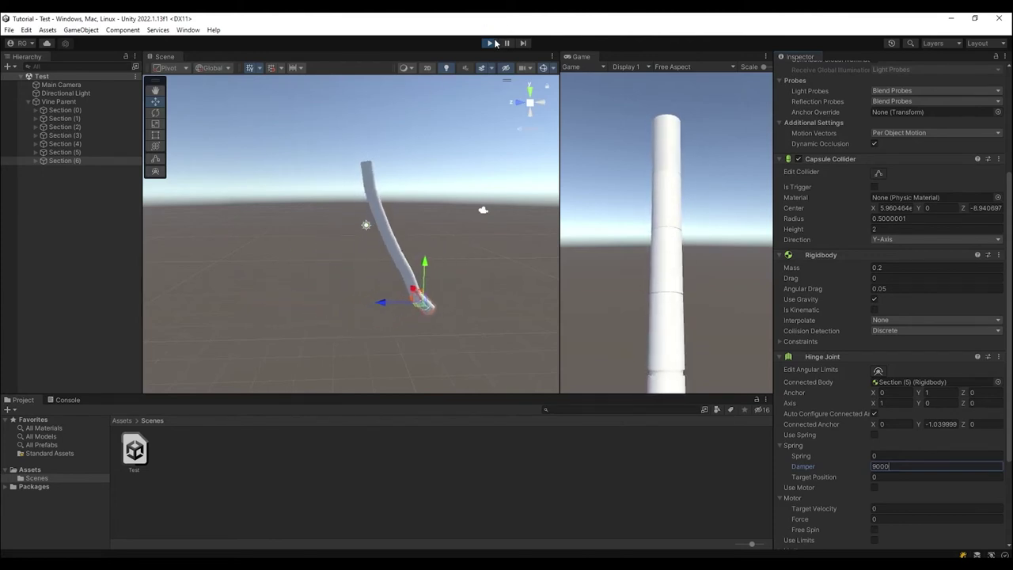
key(ctrl+p)
click(428, 283)
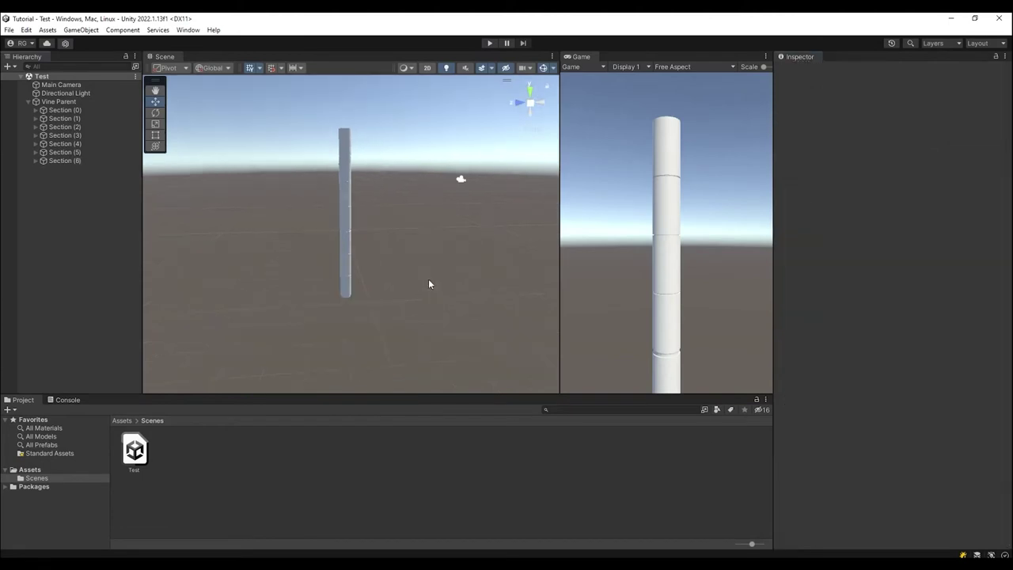
Step: Create a new material named Vine in the Assets folder
click(113, 421)
right_click(337, 473)
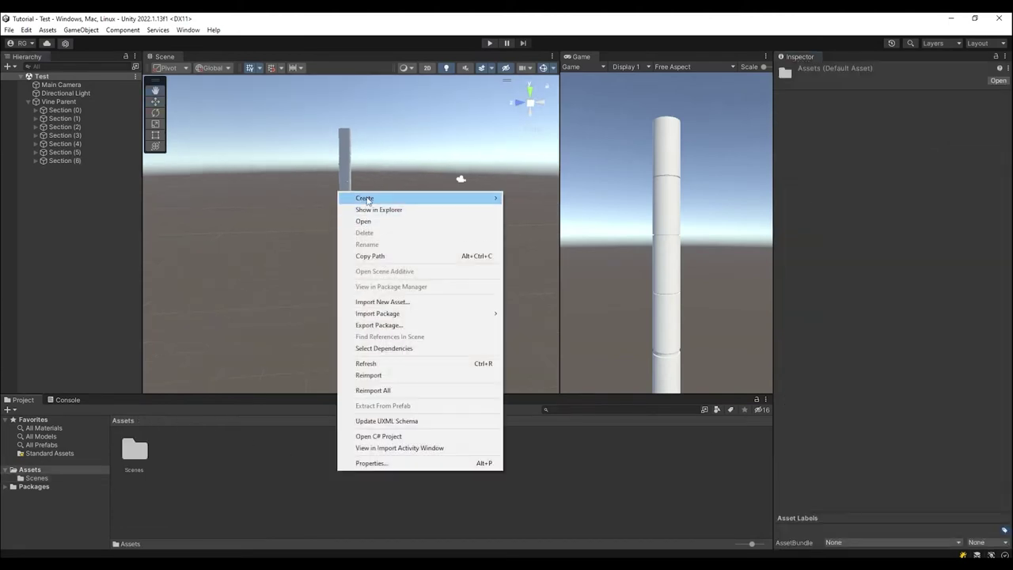
mouse_move(443, 197)
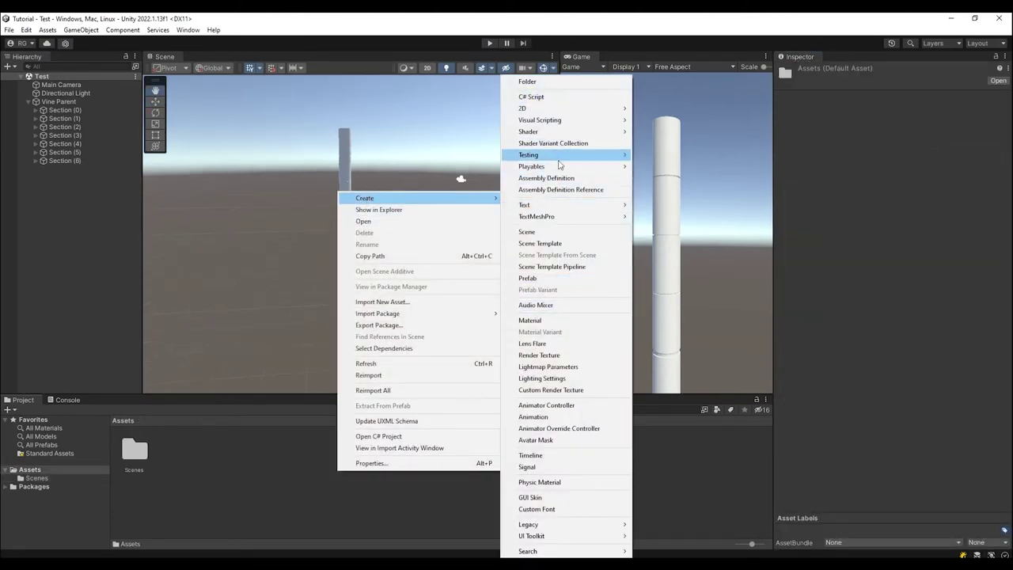
click(549, 319)
text(Vin)
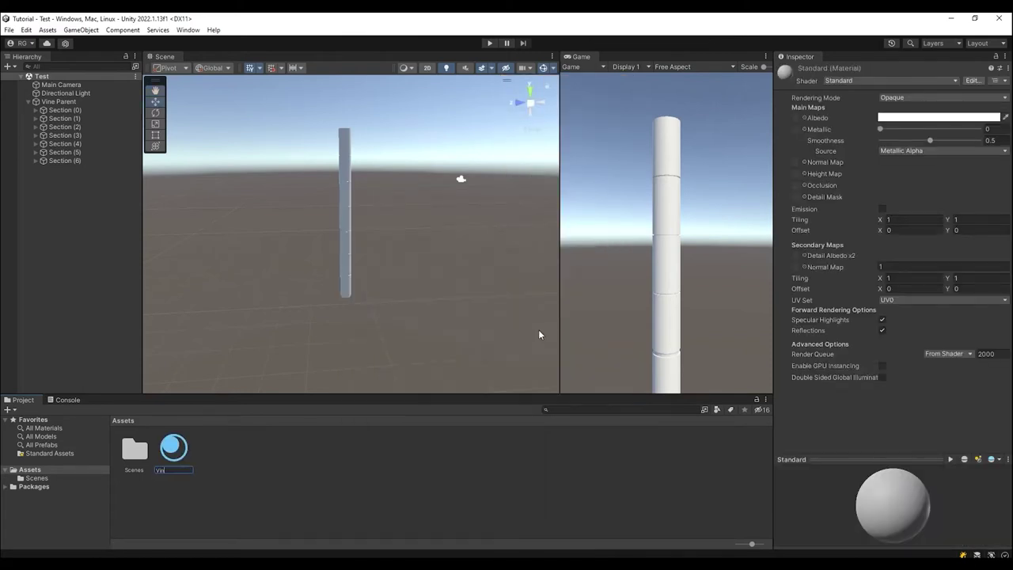
text(e)
key(Return)
Step: Set the Vine material's Albedo colour to green 66916C
click(902, 117)
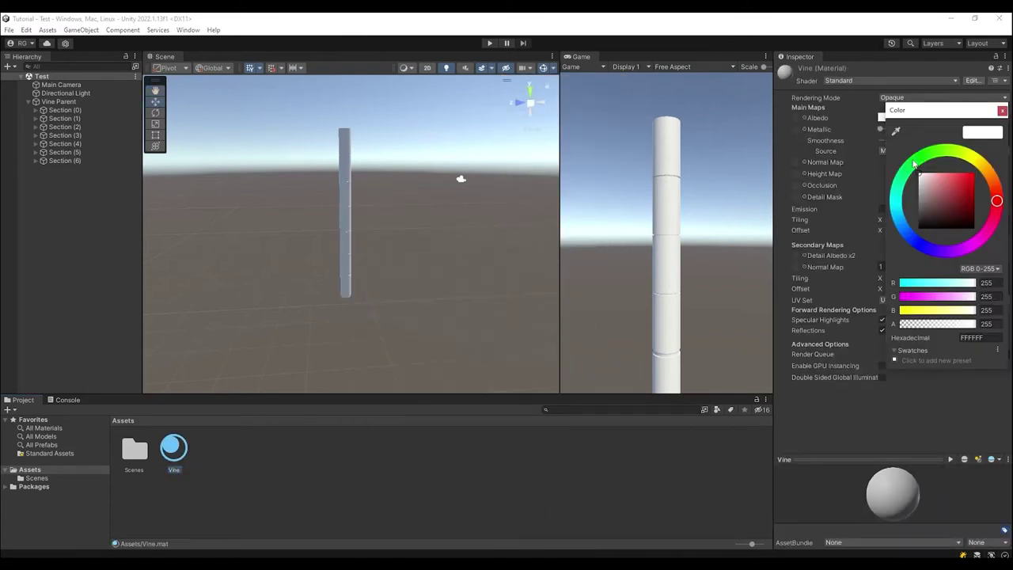
click(914, 162)
click(934, 197)
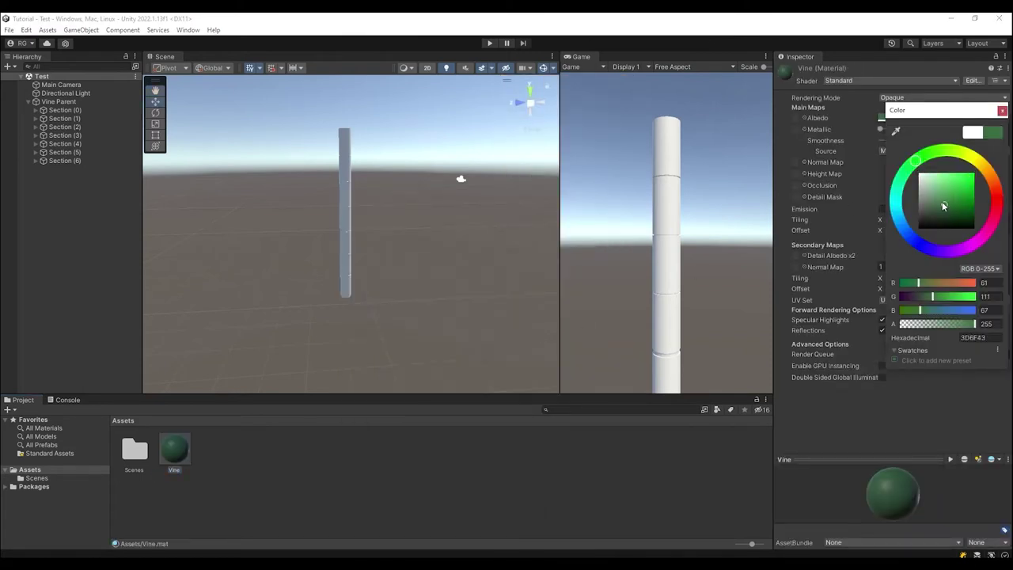
click(1002, 111)
Step: Apply the Vine material to all seven vine sections
shift+click(69, 162)
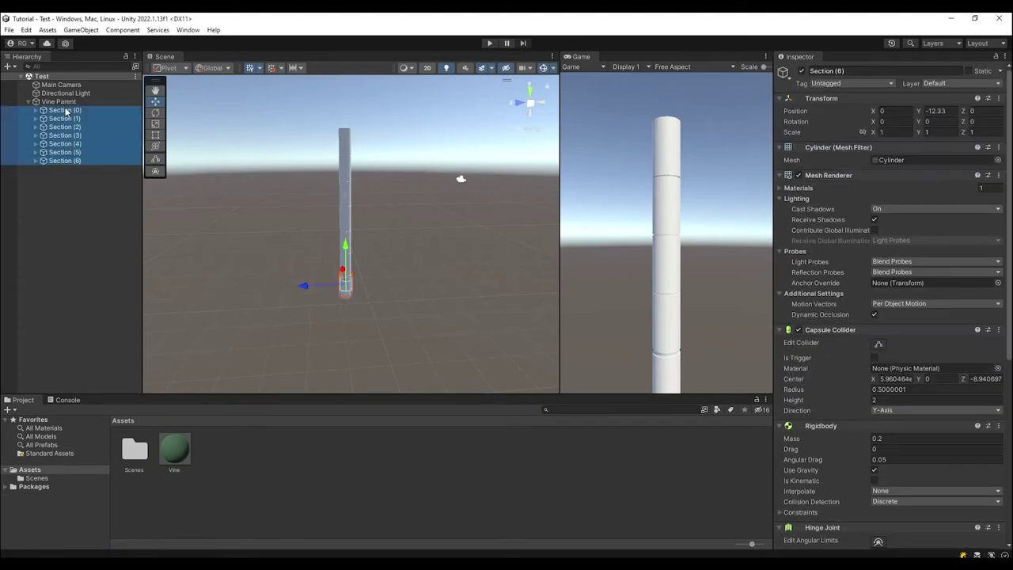
drag(861, 234, 822, 190)
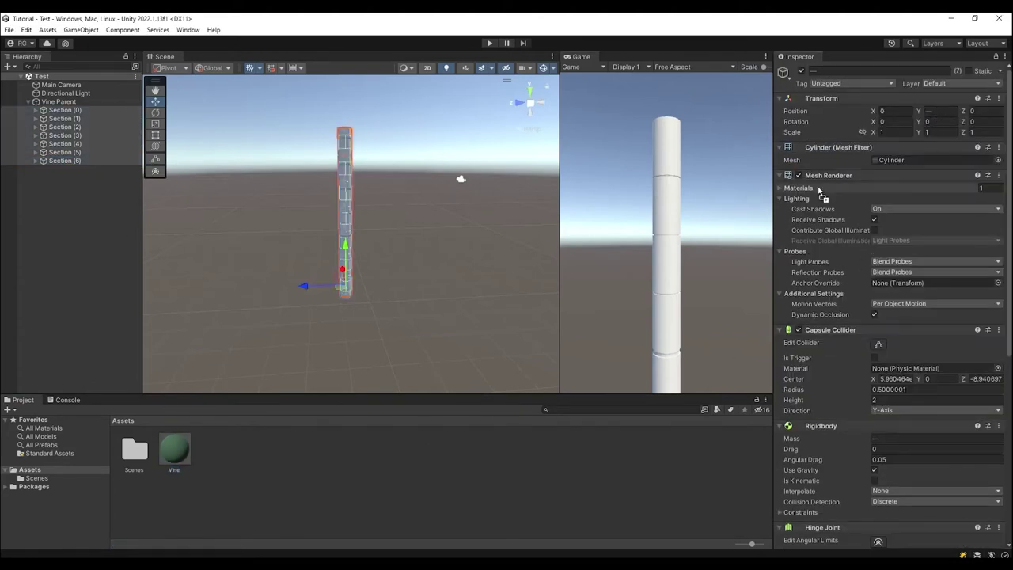
click(403, 288)
alt+right_drag(402, 288, 396, 269)
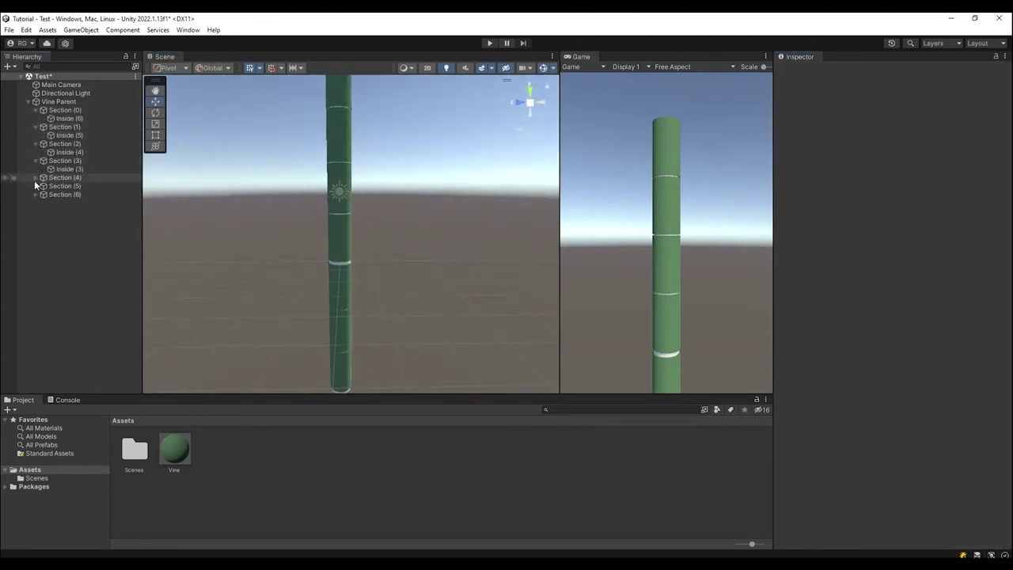
Step: Apply the Vine material to Element 0 of the Inside pieces
click(35, 178)
click(36, 195)
click(61, 220)
ctrl+click(68, 202)
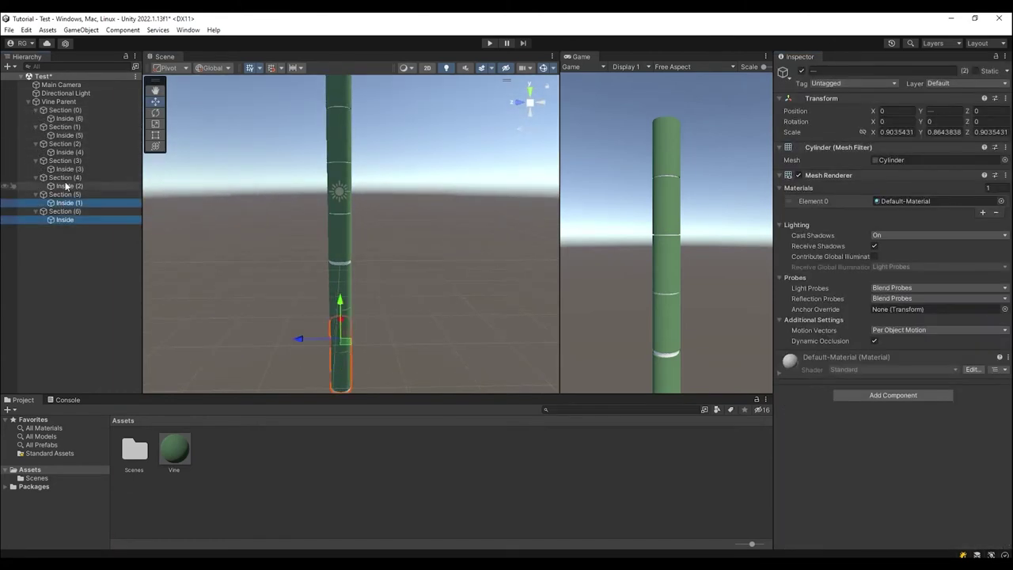
ctrl+click(68, 186)
ctrl+click(68, 168)
ctrl+click(69, 152)
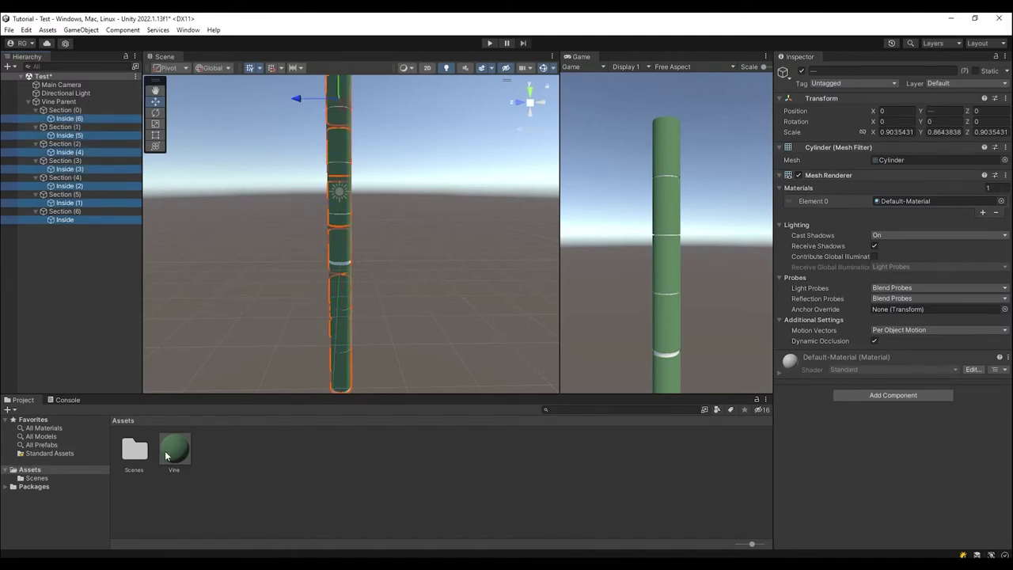
drag(174, 448, 933, 201)
click(331, 274)
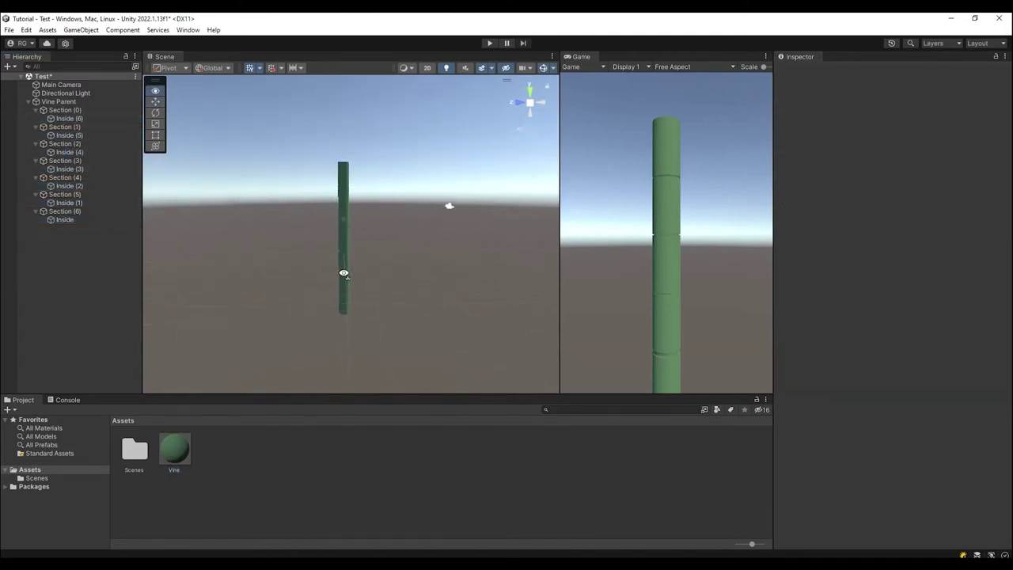
right_drag(331, 274, 337, 259)
Step: Raise the Vine Parent higher on the Y axis
click(75, 101)
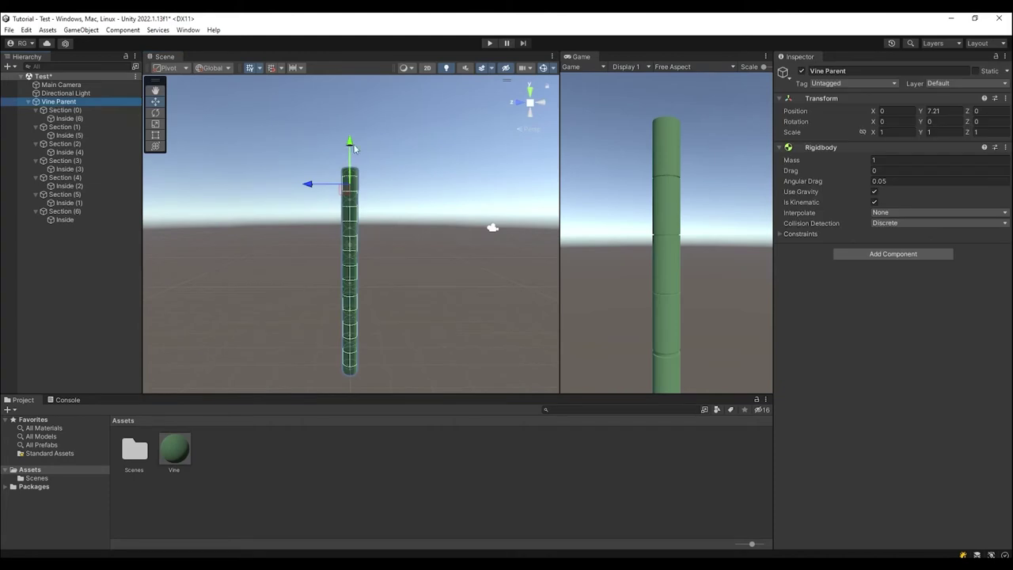
drag(349, 148, 349, 36)
click(402, 222)
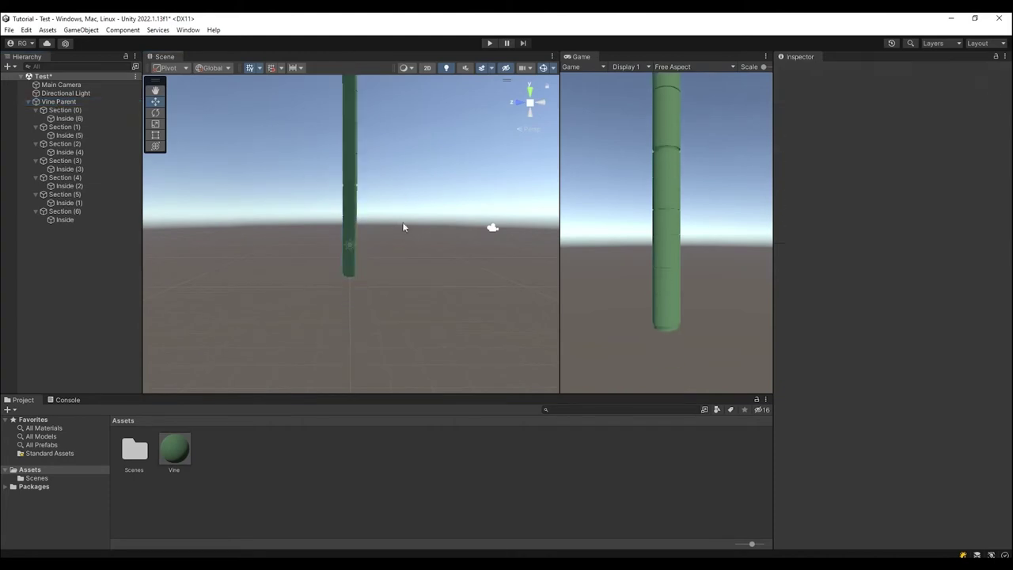
right_drag(401, 221, 396, 241)
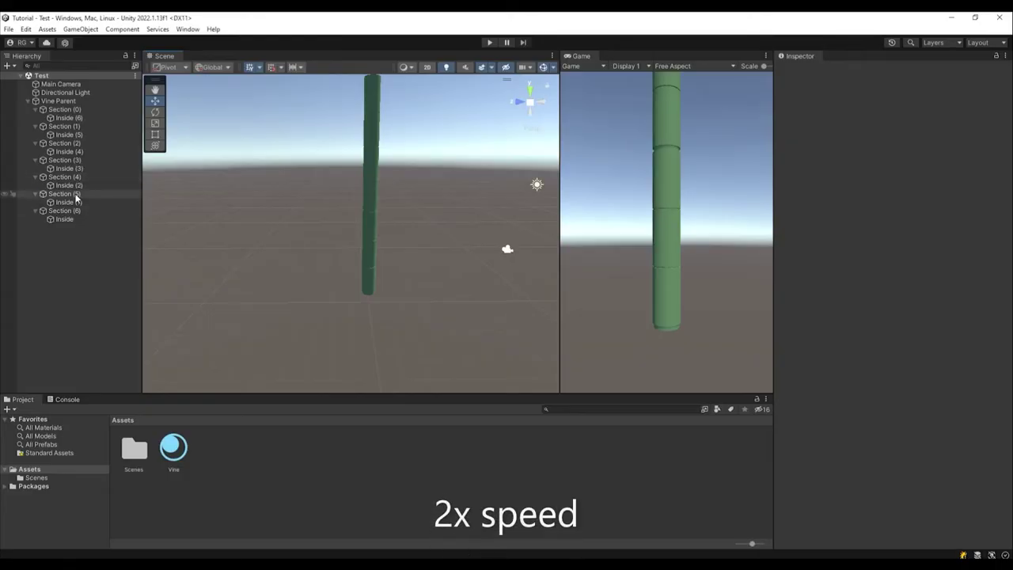
Step: Remove the Capsule Collider from Sections (0) through (5)
click(64, 194)
ctrl+click(65, 176)
ctrl+click(65, 160)
ctrl+click(65, 143)
ctrl+click(64, 127)
ctrl+click(63, 109)
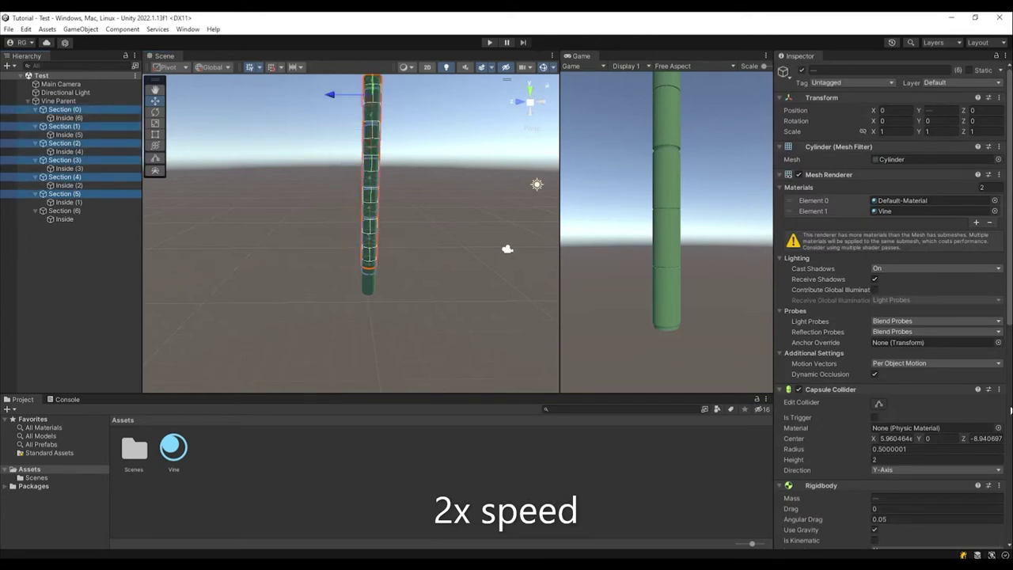
right_click(979, 389)
click(979, 415)
click(65, 319)
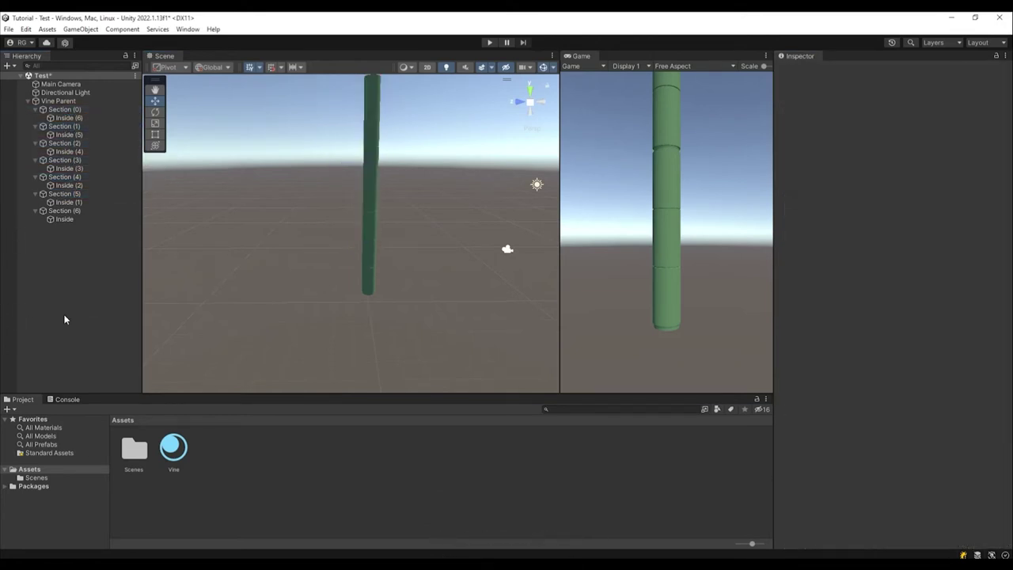
Step: Create a new tag named Vine in the Tags list
click(66, 210)
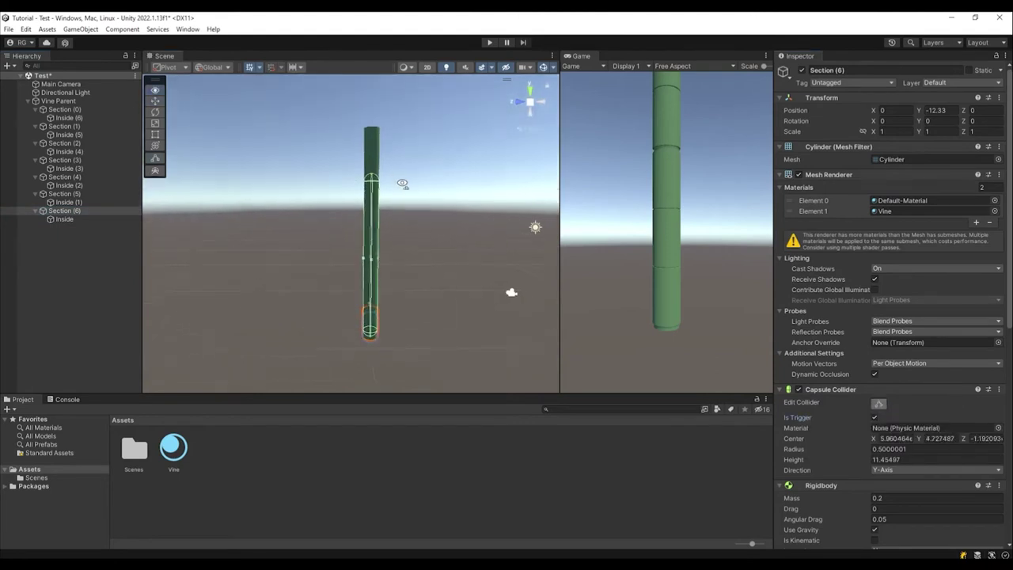
click(834, 83)
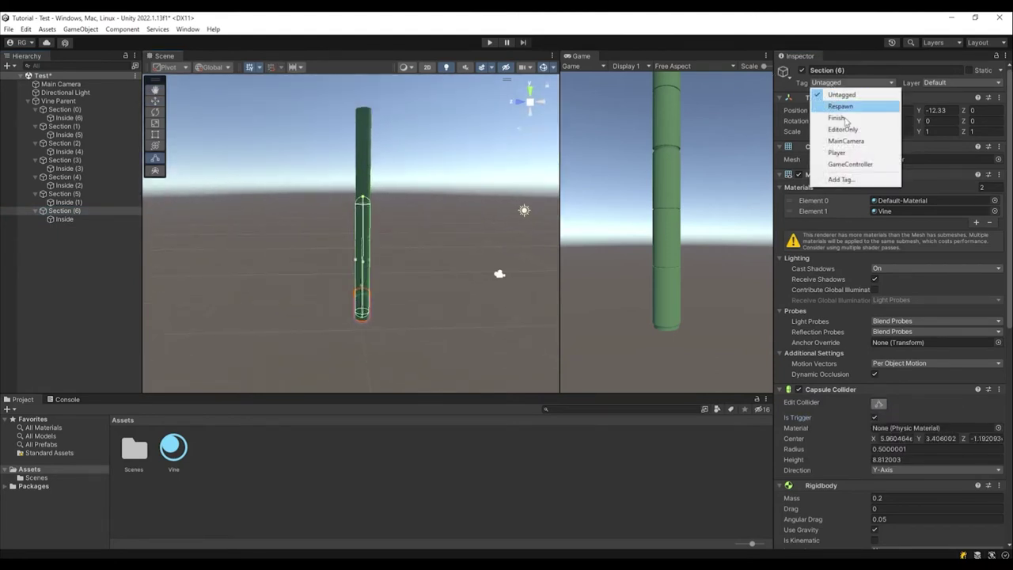
click(865, 185)
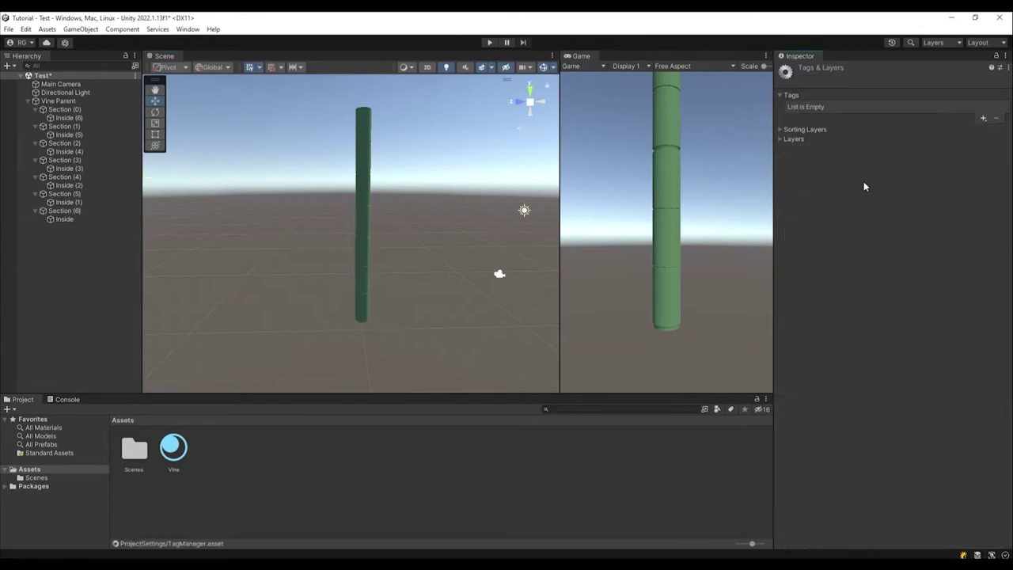
click(986, 120)
text(Vine)
click(847, 135)
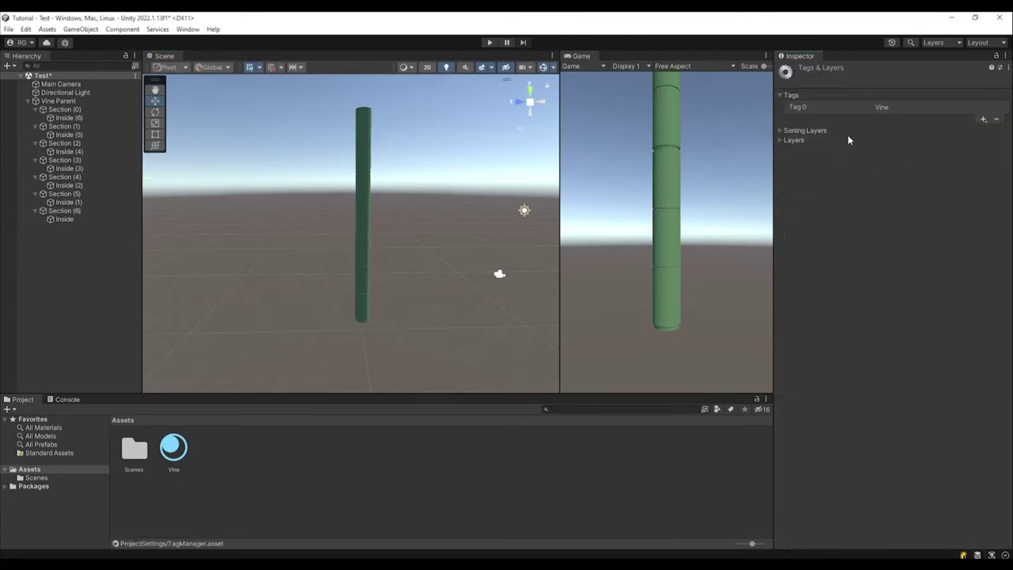
Step: Tag Section (6) as Vine
click(58, 218)
click(835, 83)
click(855, 173)
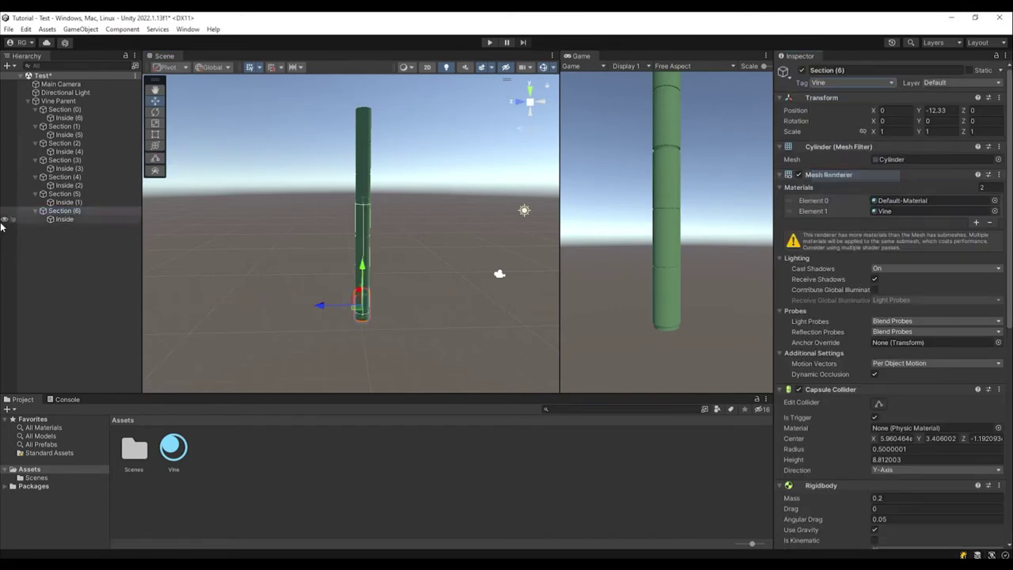
click(385, 187)
alt+drag(385, 188, 407, 190)
Step: Reduce all sections' Materials to a single slot holding the Vine material
click(63, 211)
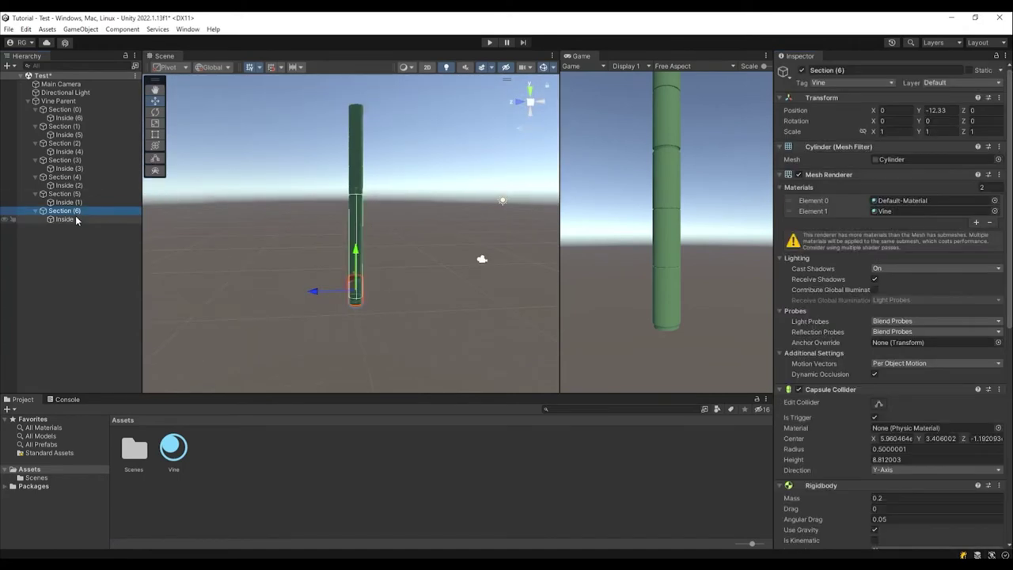
ctrl+click(64, 194)
ctrl+click(63, 176)
ctrl+click(63, 159)
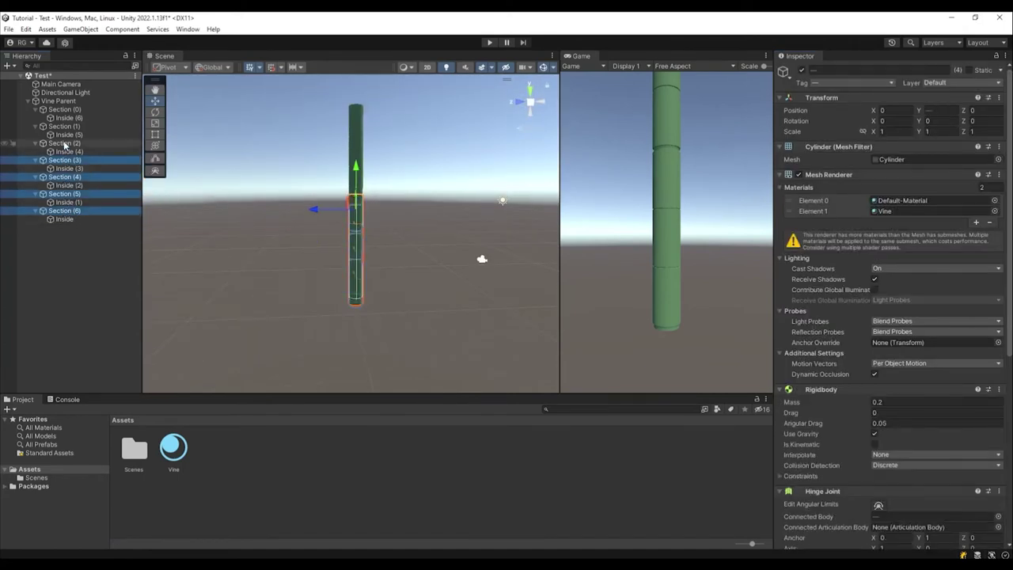
ctrl+click(65, 127)
ctrl+click(63, 109)
click(815, 200)
click(988, 222)
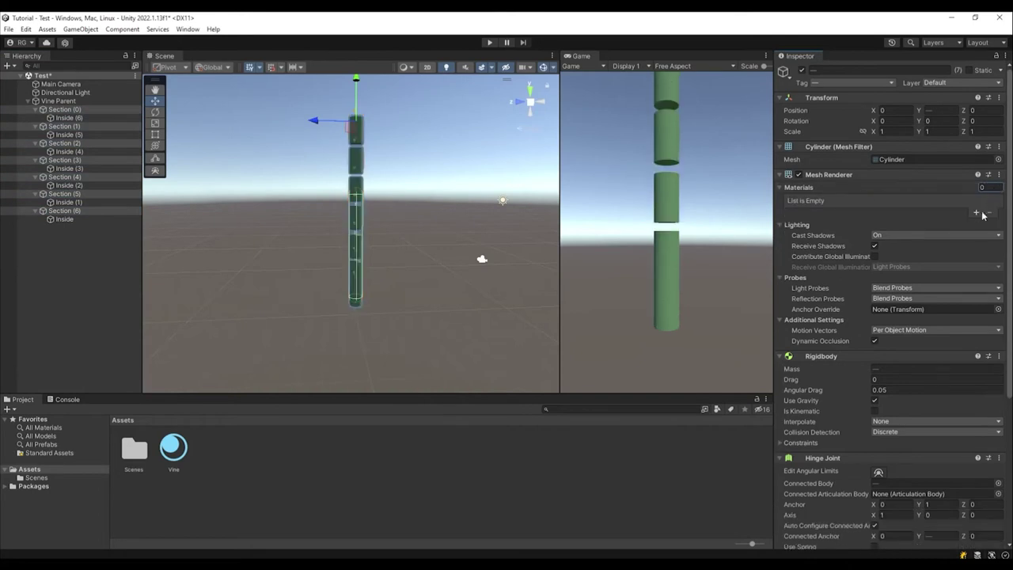
click(995, 201)
click(571, 267)
click(238, 260)
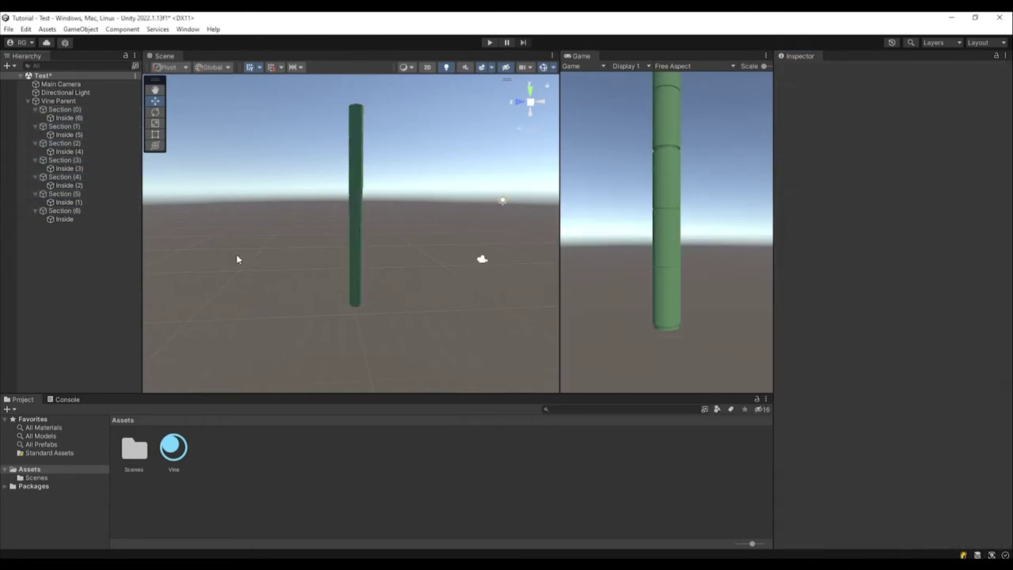
mouse_move(238, 261)
alt+mouse_down()
mouse_move(300, 269)
mouse_move(282, 251)
mouse_move(318, 270)
mouse_move(65, 271)
alt+mouse_up()
Step: Save the Test scene
key(ctrl+s)
click(64, 219)
click(312, 265)
Step: Add a new 3D cube to the Hierarchy and name it Character
right_click(68, 232)
mouse_move(138, 370)
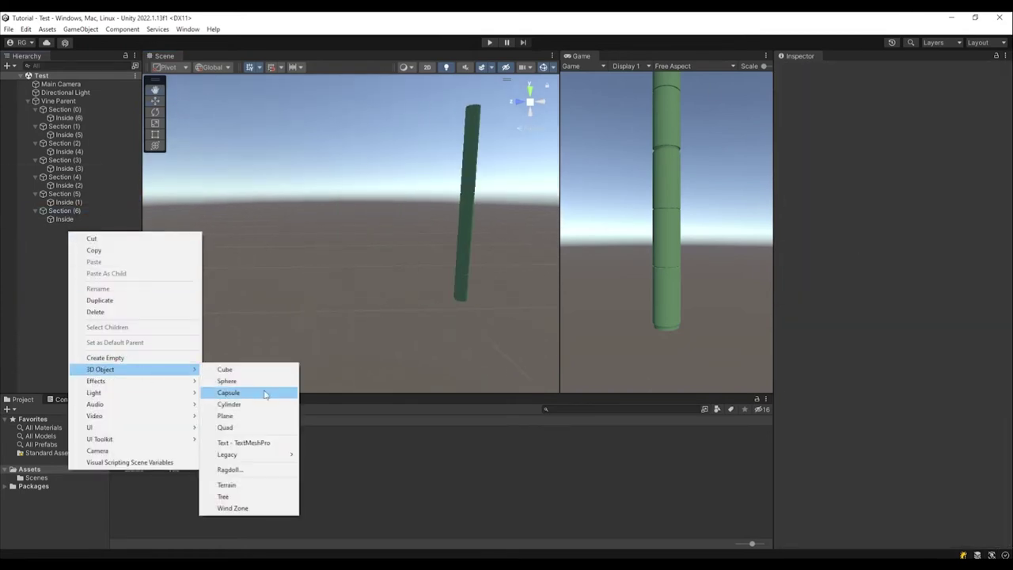
click(283, 367)
click(826, 70)
text(Character)
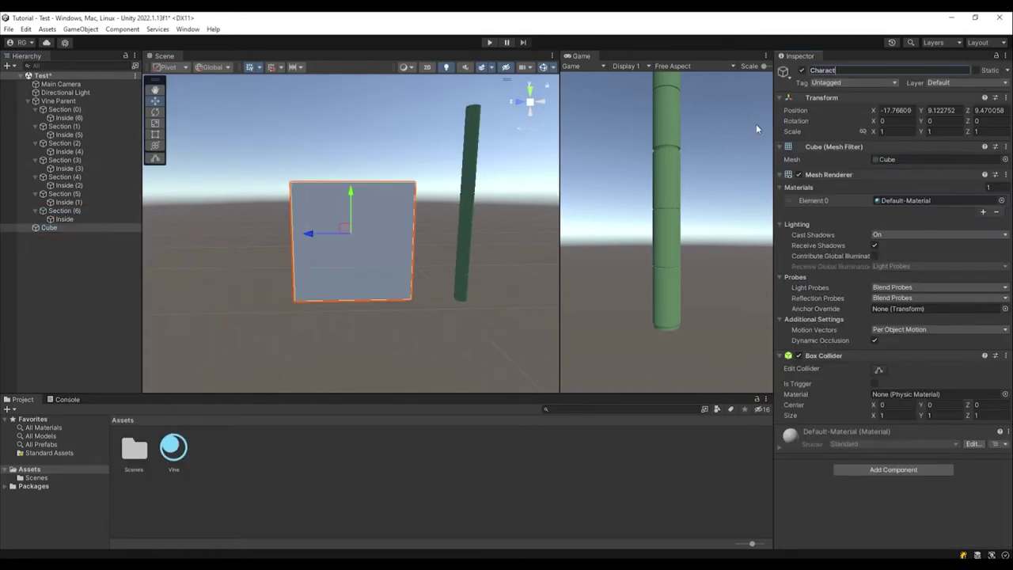
key(Return)
Step: Place Character near the vine's base at X 0, Y 2.55, Z 16.79
alt+drag(507, 164, 396, 166)
text(0)
key(Tab)
text(0)
key(Tab)
text(0)
mouse_move(427, 253)
alt+mouse_down()
mouse_move(390, 241)
mouse_move(383, 225)
alt+mouse_up()
mouse_move(348, 255)
mouse_down()
mouse_move(208, 273)
mouse_move(284, 284)
mouse_move(313, 264)
mouse_up()
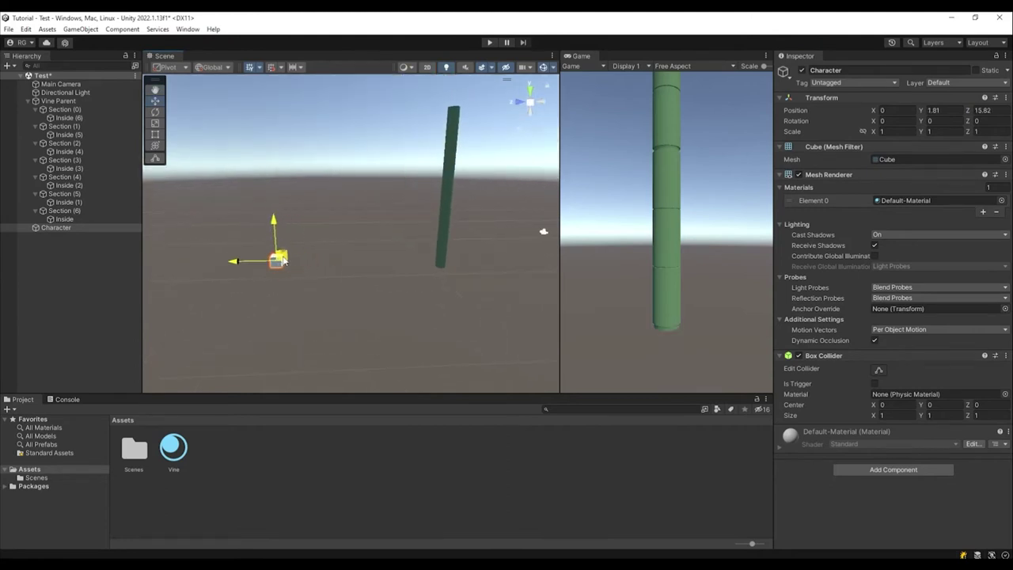
click(885, 470)
Step: Add a Constant Force component to the Character cube
text(const)
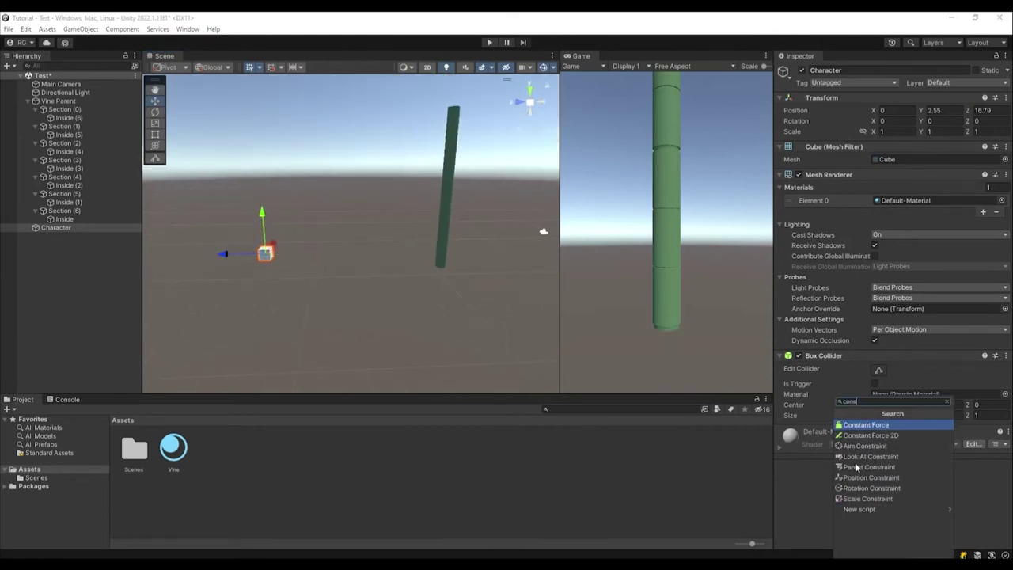
click(845, 424)
scroll(870, 436, down, 3)
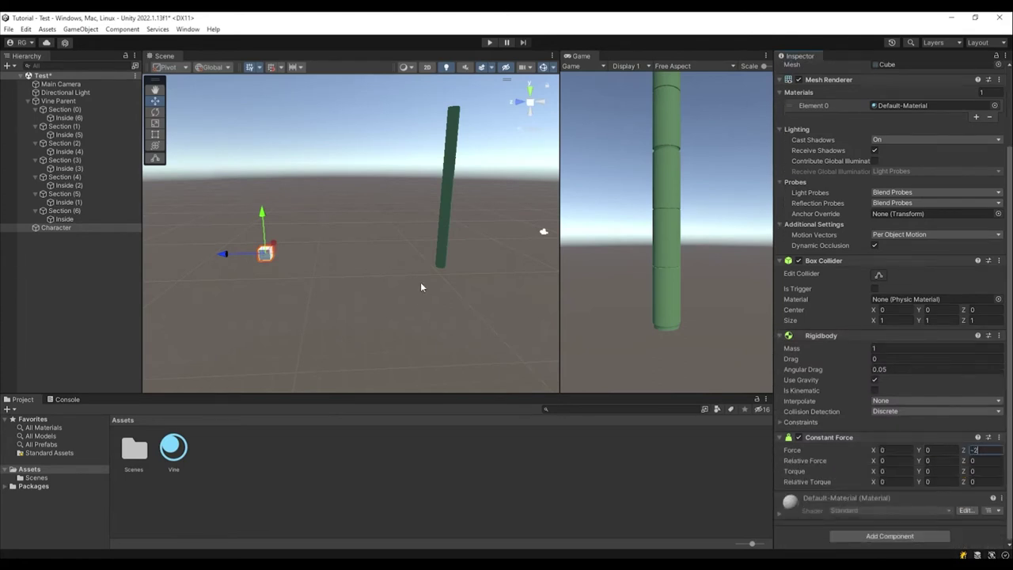
Step: Test the Character's motion in Play mode twice, then stop the game
click(416, 121)
click(489, 42)
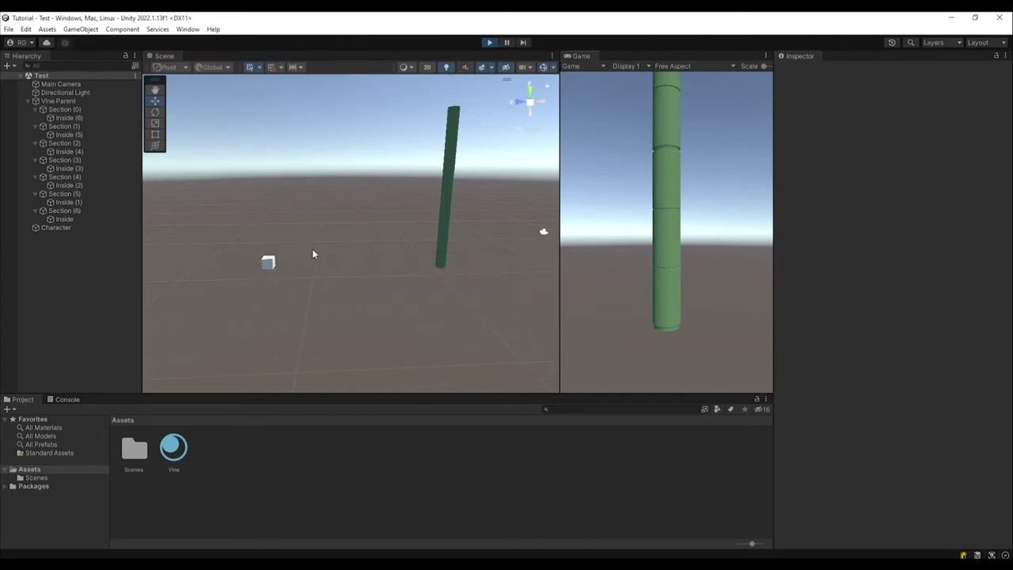
click(488, 43)
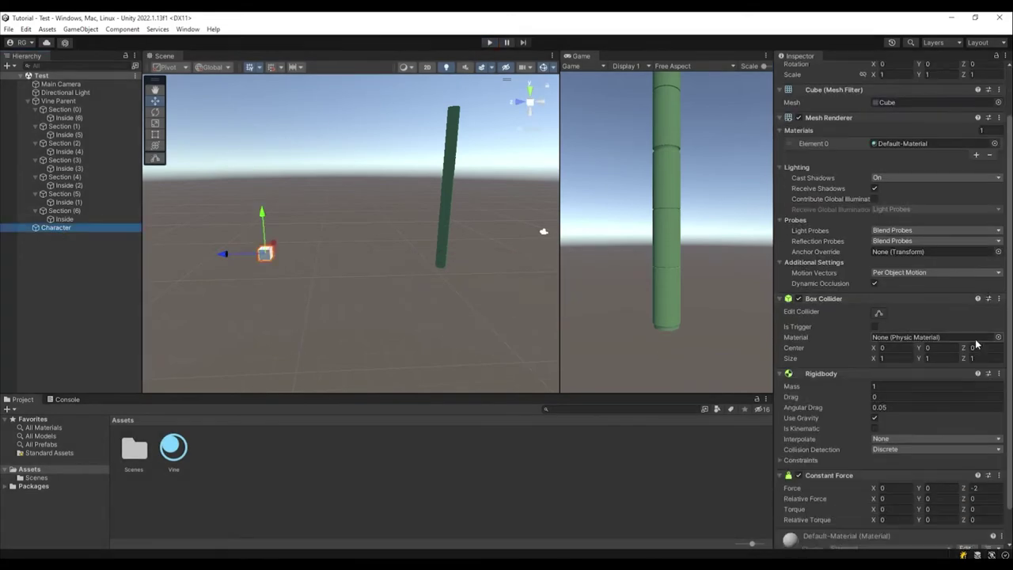
scroll(875, 411, down, 2)
click(489, 42)
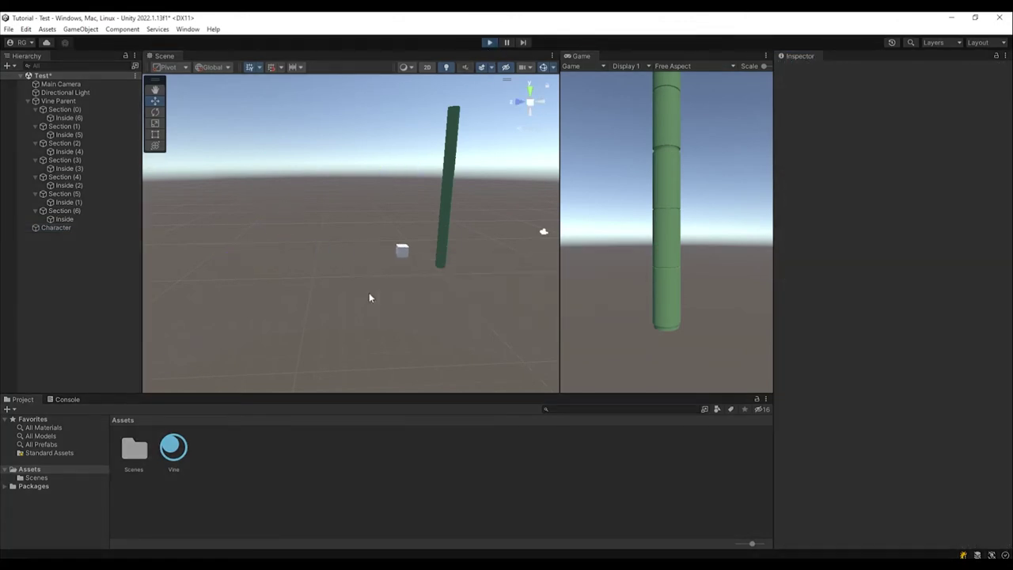
key(ctrl+p)
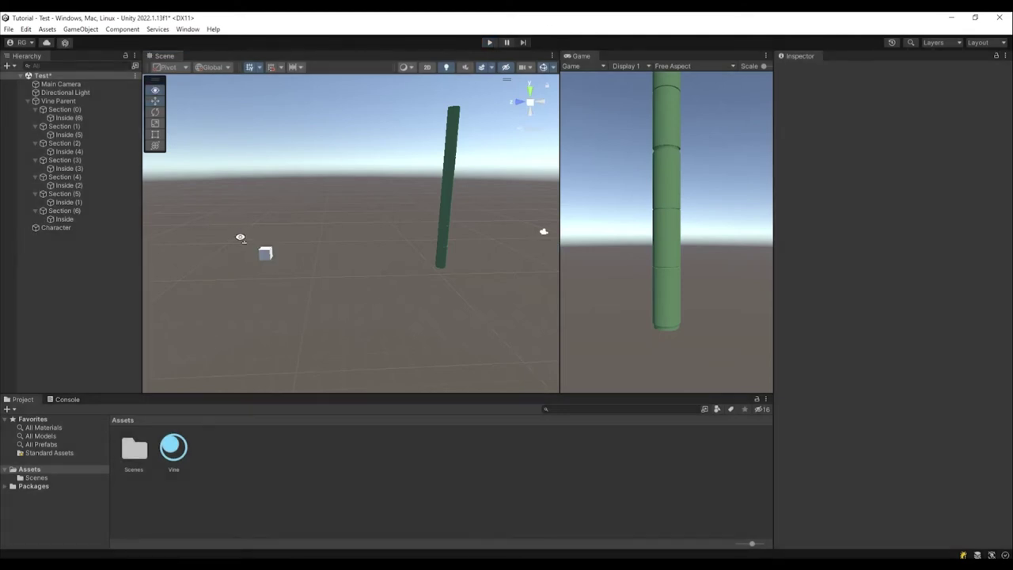
Step: Attach a new Character script to the cube and open it in Visual Studio
click(80, 227)
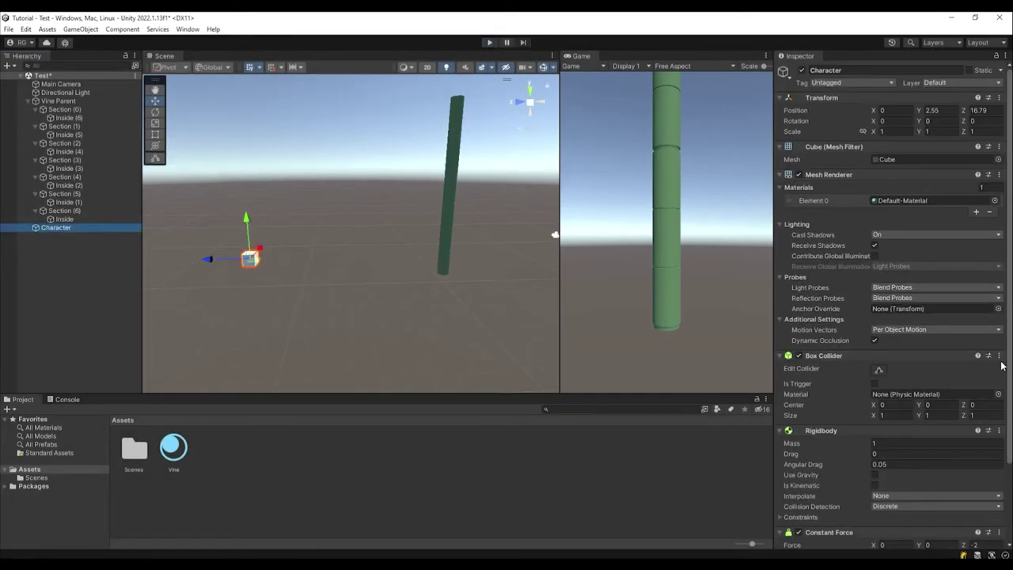
scroll(1000, 365, down, 3)
click(884, 535)
text(Charac)
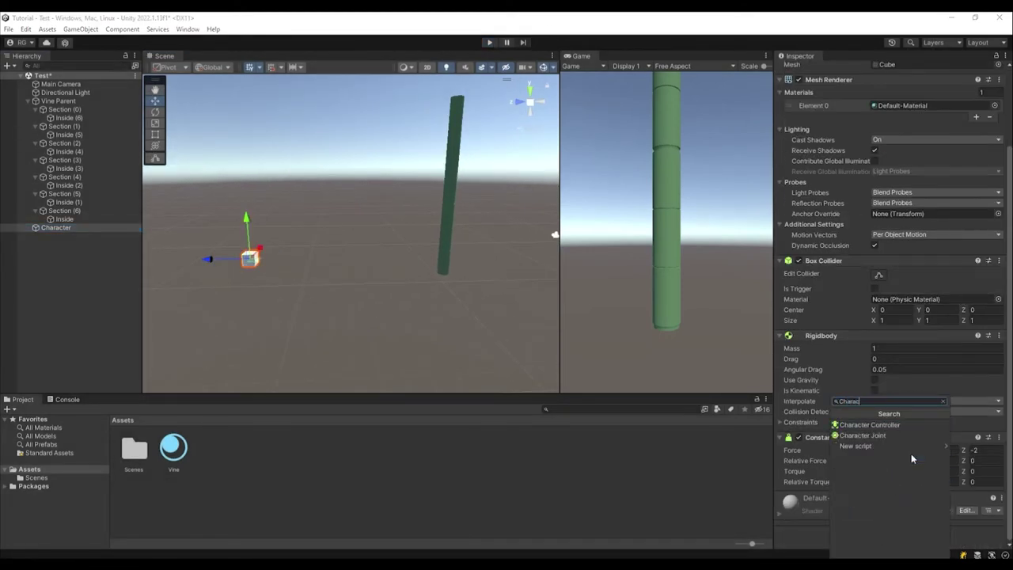
text(ter)
click(886, 445)
click(889, 549)
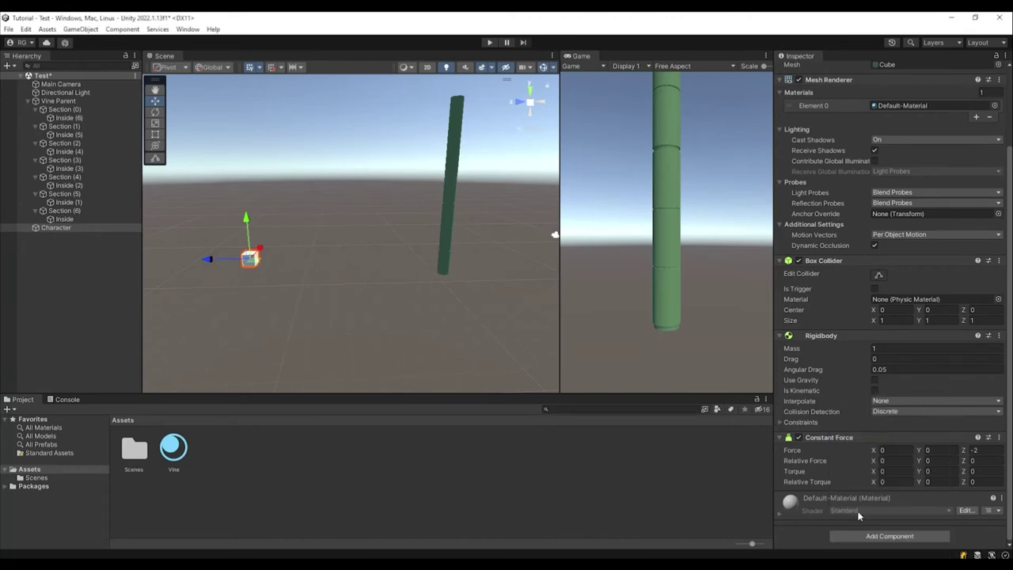
double_click(205, 484)
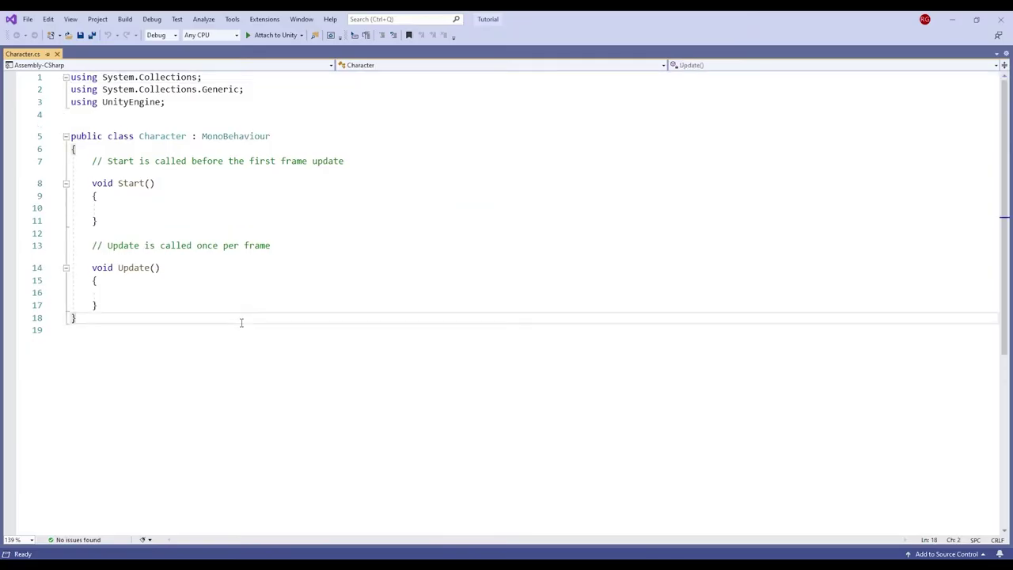
Step: Declare a Transform field named currentSwingable in Character.cs and save the script
click(211, 304)
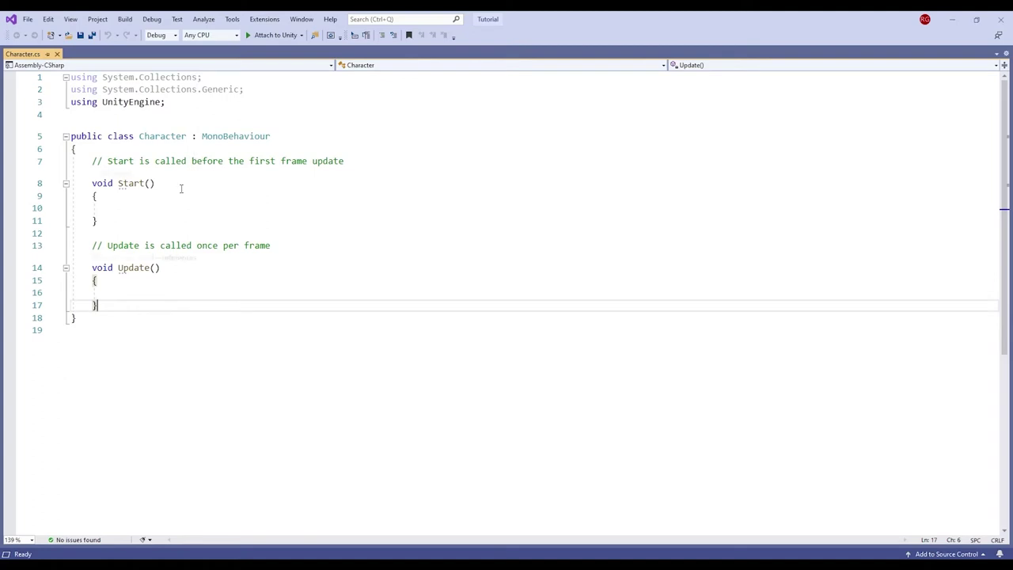
click(147, 151)
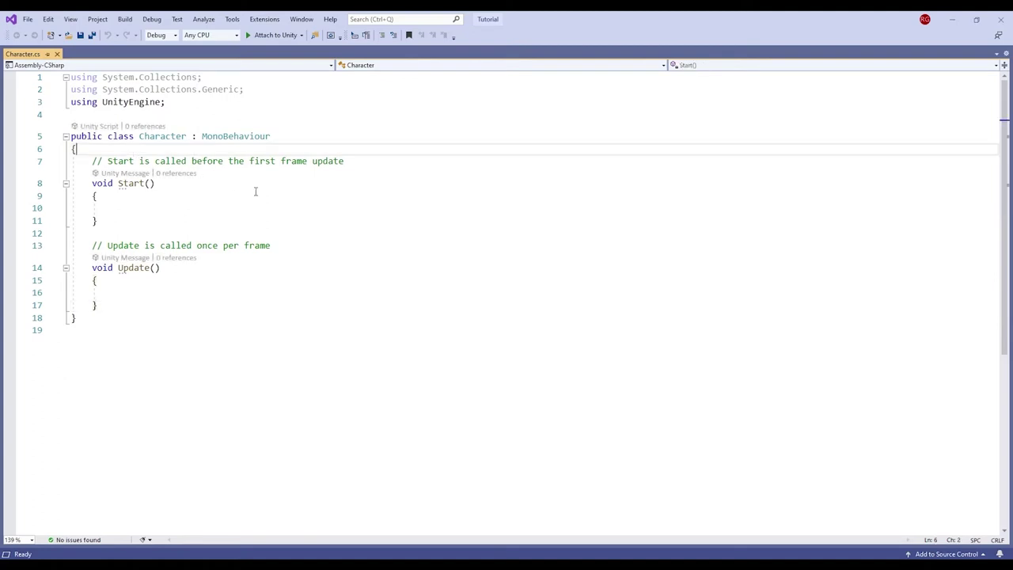
key(Return)
key(Return)
key(Return)
key(Up)
key(Tab)
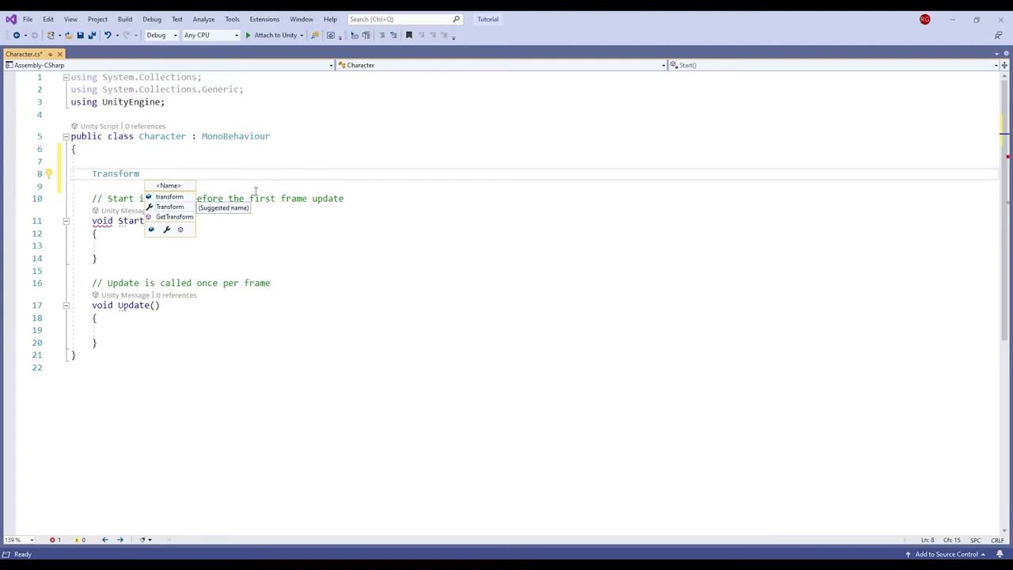
text(current)
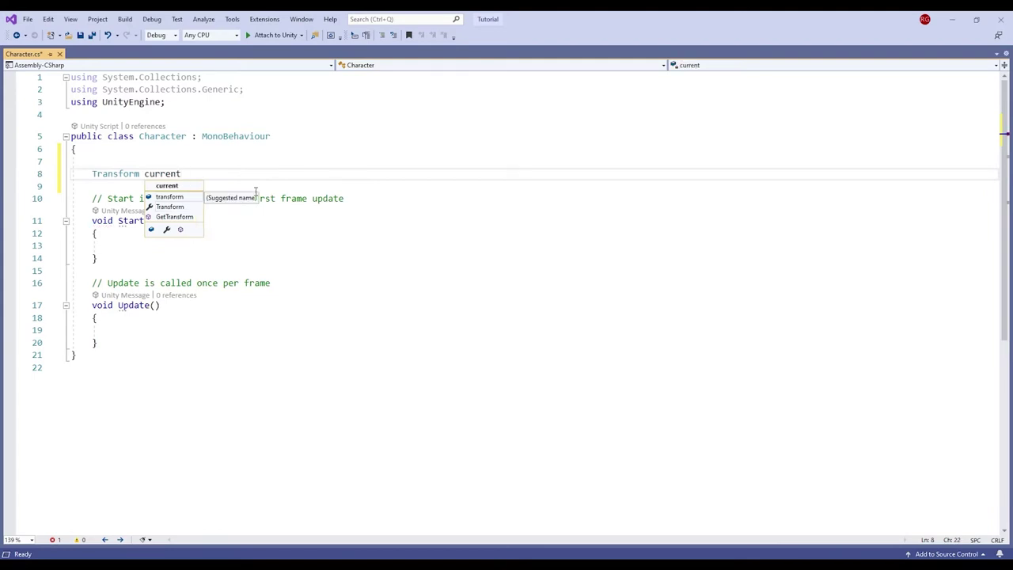
text(Swingable;)
key(ctrl+s)
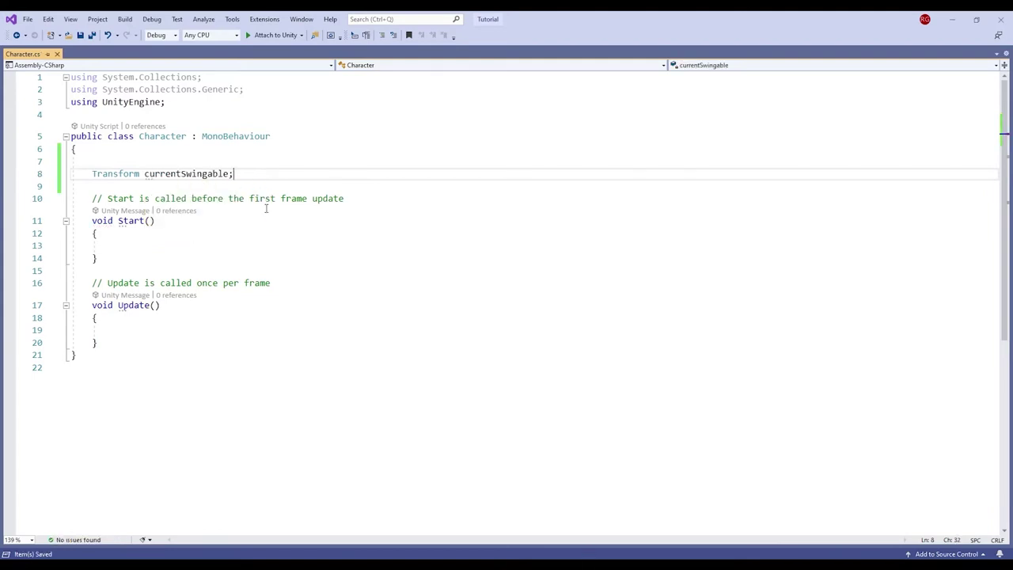
Step: Declare a ConstantForce field named myConstantForce below currentSwingable
click(159, 347)
key(Return)
key(Return)
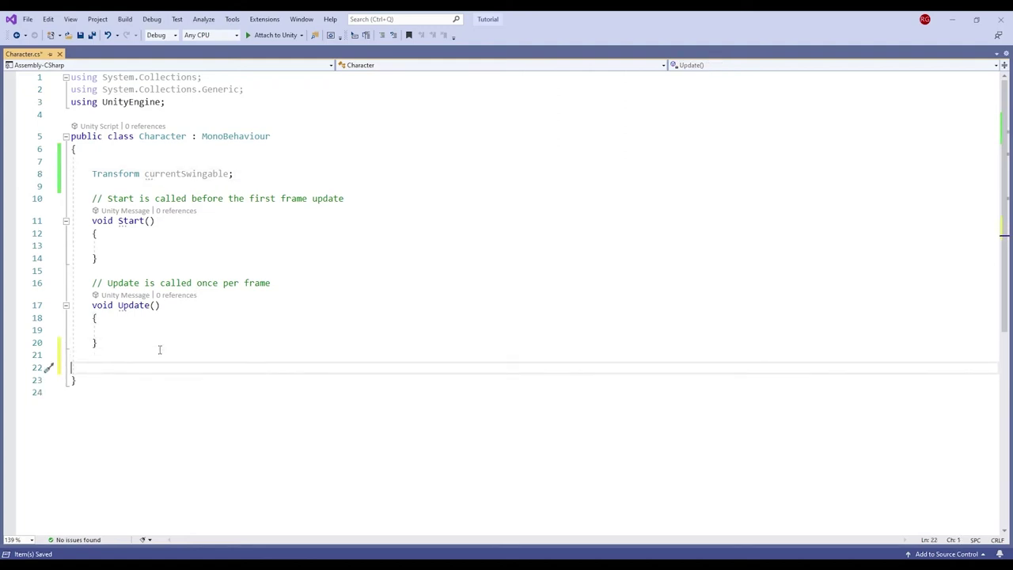
key(Return)
click(162, 185)
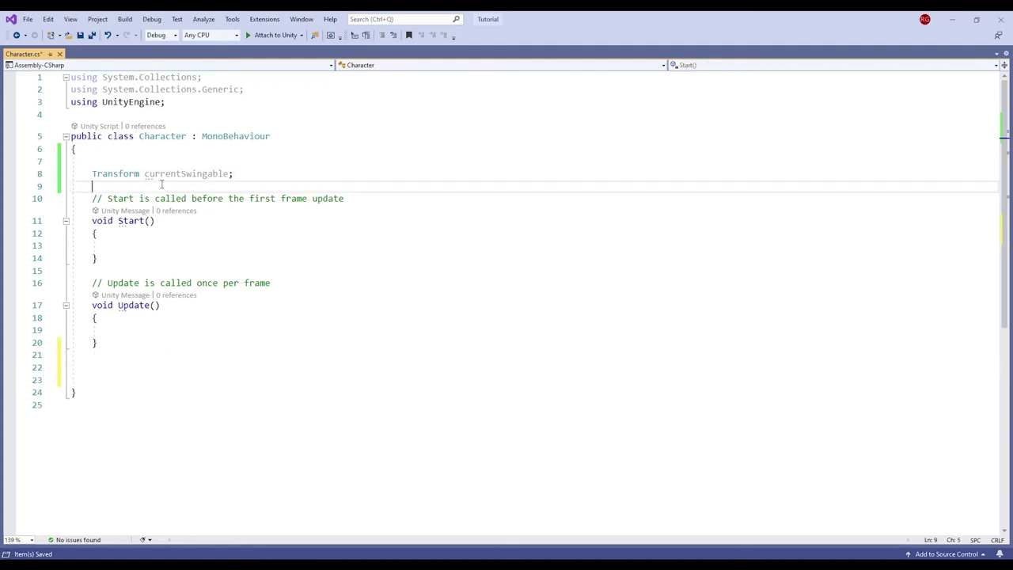
key(Return)
key(Up)
text(Cons)
key(Tab)
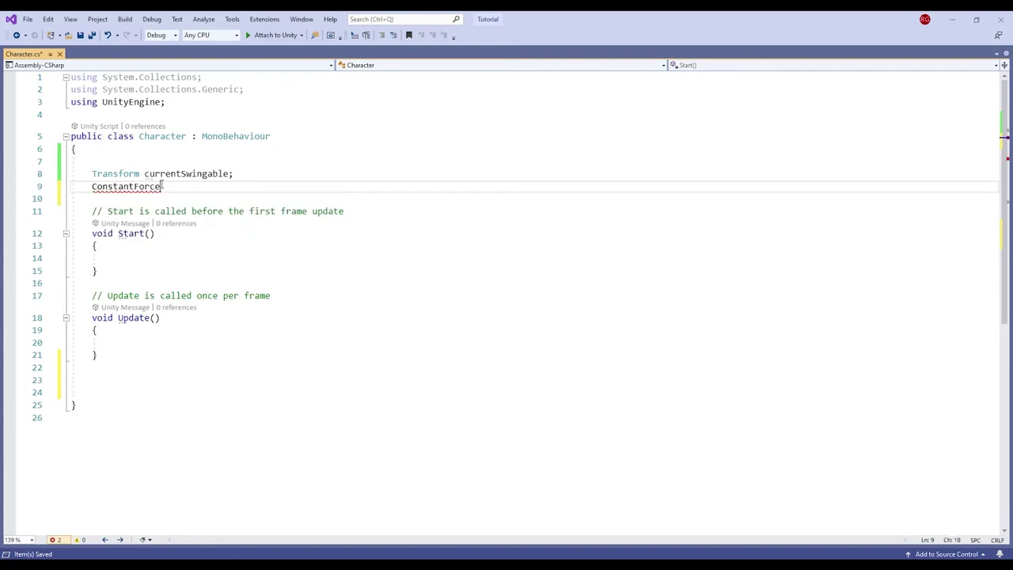
text( myC)
key(Tab)
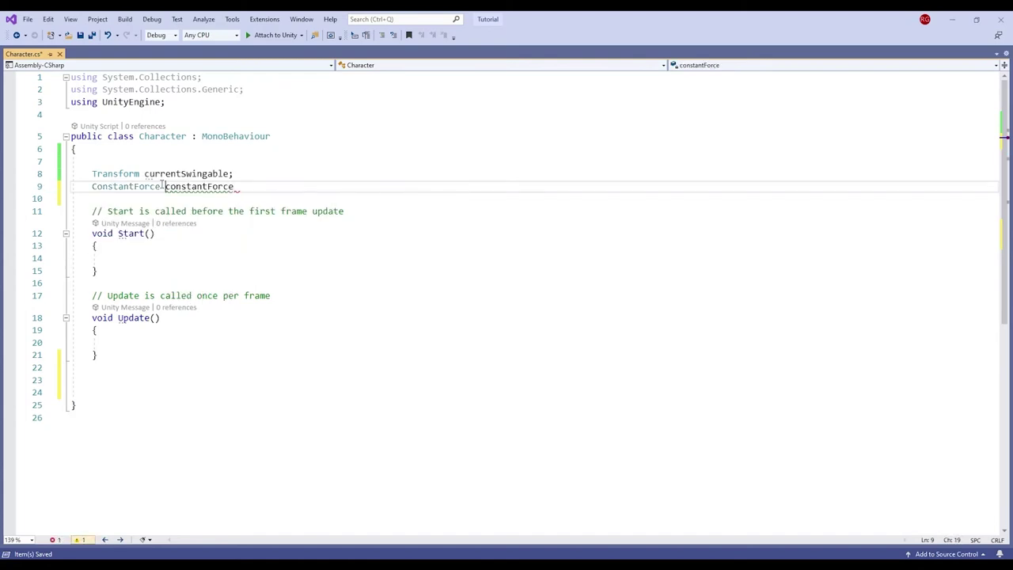
key(Delete)
text(C)
key(End)
text(;)
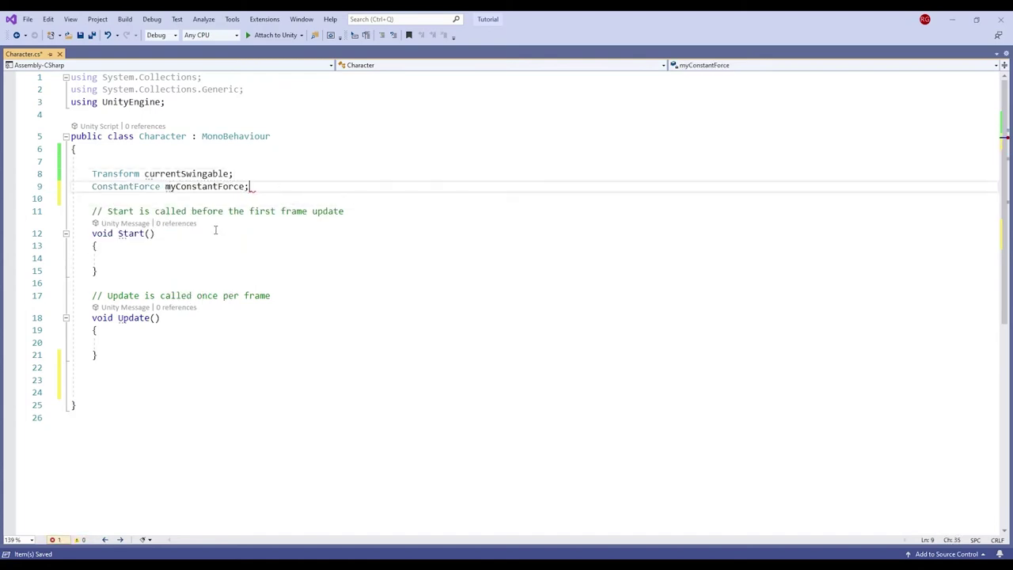
Step: In Start, assign myConstantForce = GetComponent<ConstantForce>()
click(201, 248)
click(202, 257)
text(my)
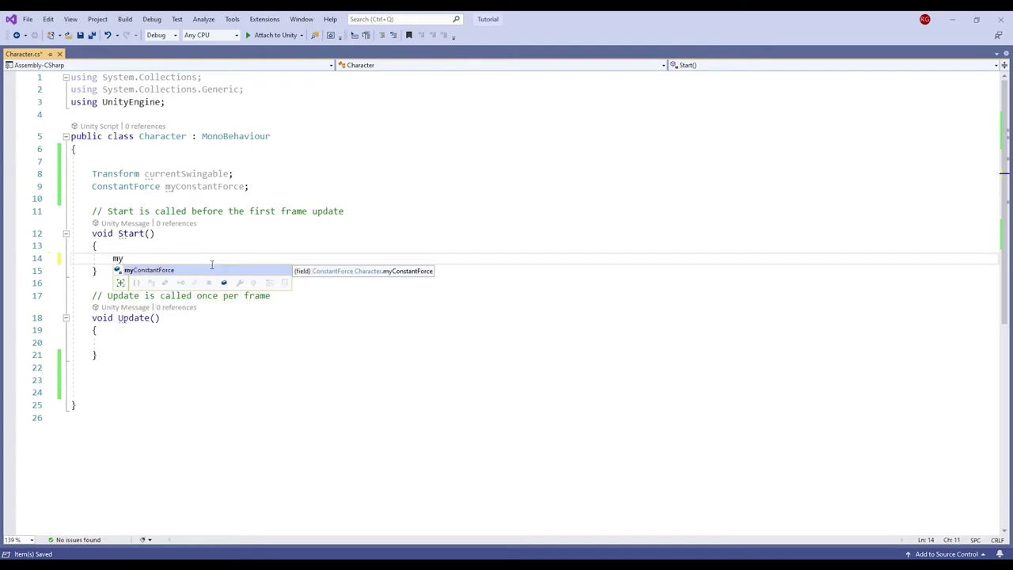
key(Tab)
text(= G)
key(Tab)
text(<con>)
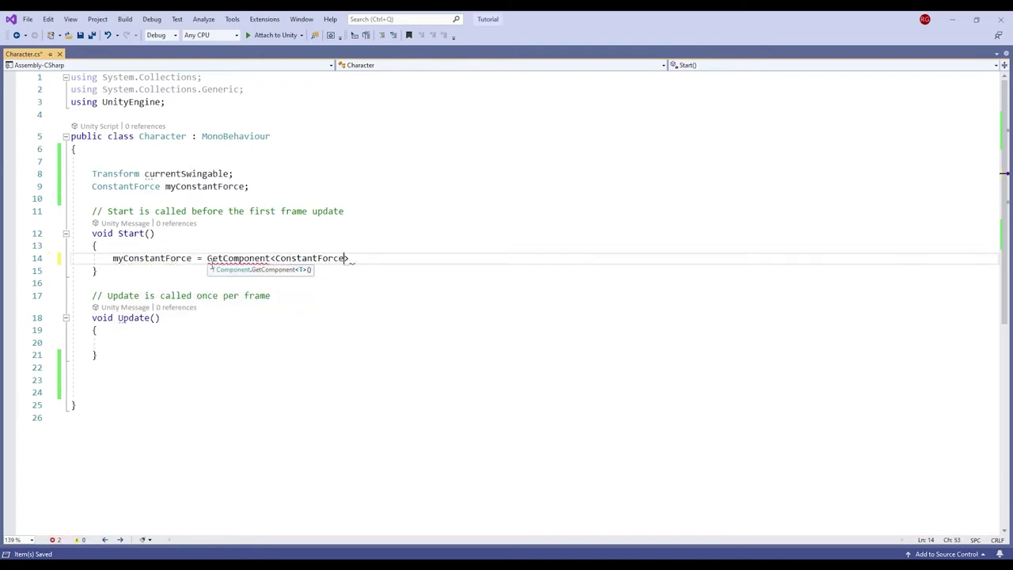
text(();)
click(218, 200)
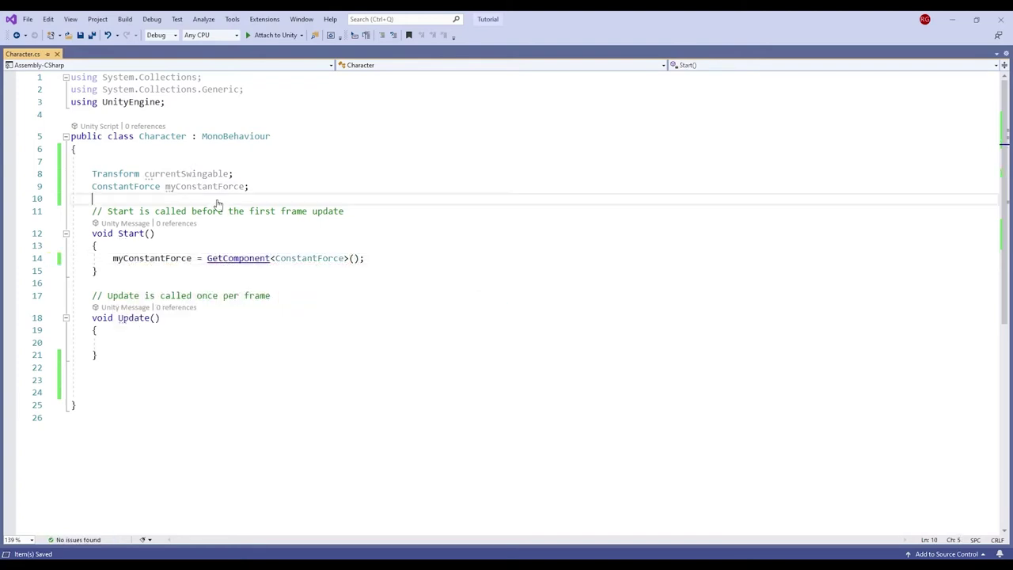
key(Return)
key(Return)
key(Up)
Step: Declare a bool field named swinging set to false
key(ctrl+space)
text(boo)
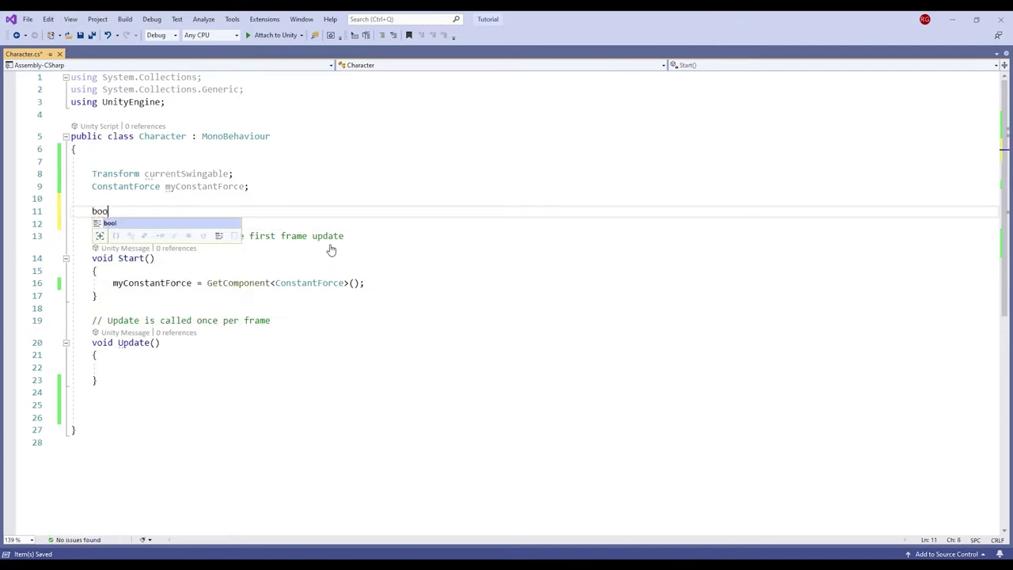
text(l swingi)
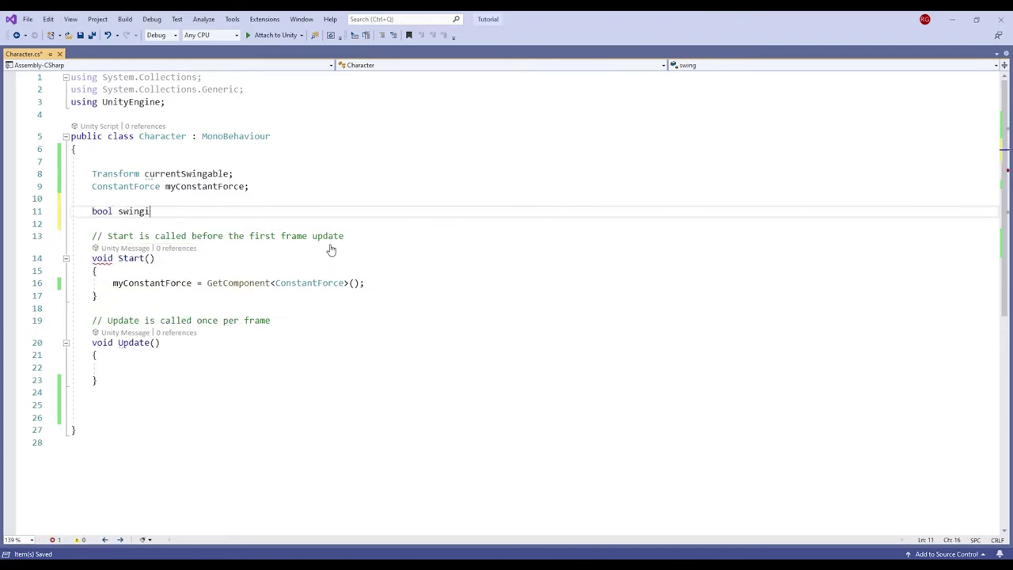
text(;)
click(285, 367)
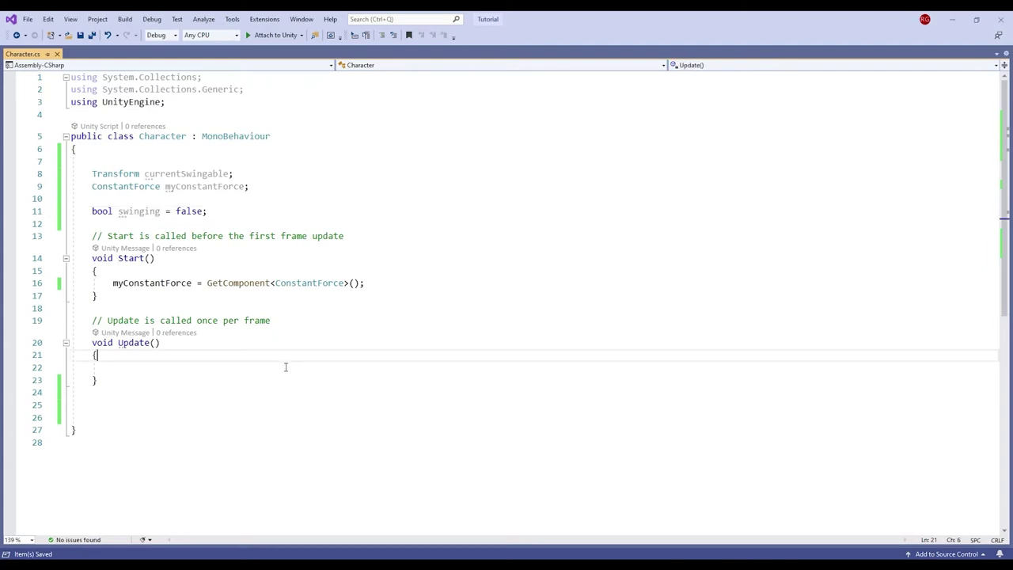
Step: In Update, add if (swinging == true) setting transform.position to currentSwingable.position
click(289, 407)
click(239, 371)
text(if()
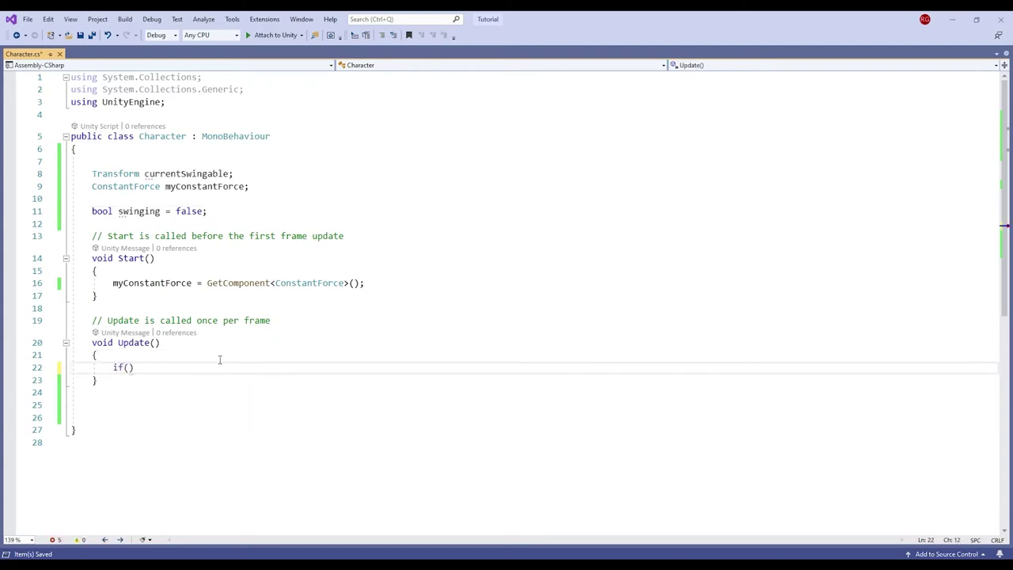
text(swinging){)
key(Return)
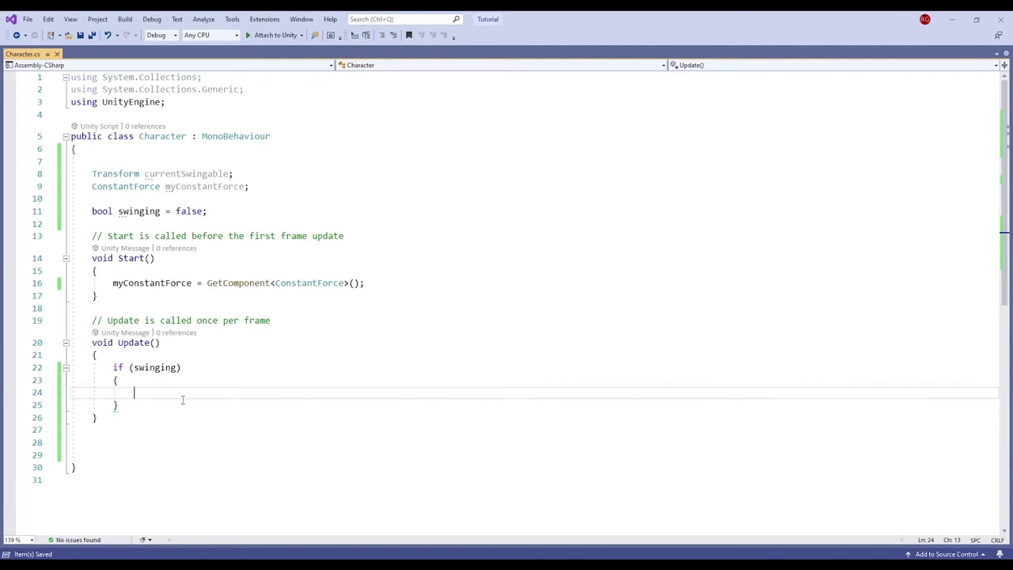
click(171, 368)
text(== tru)
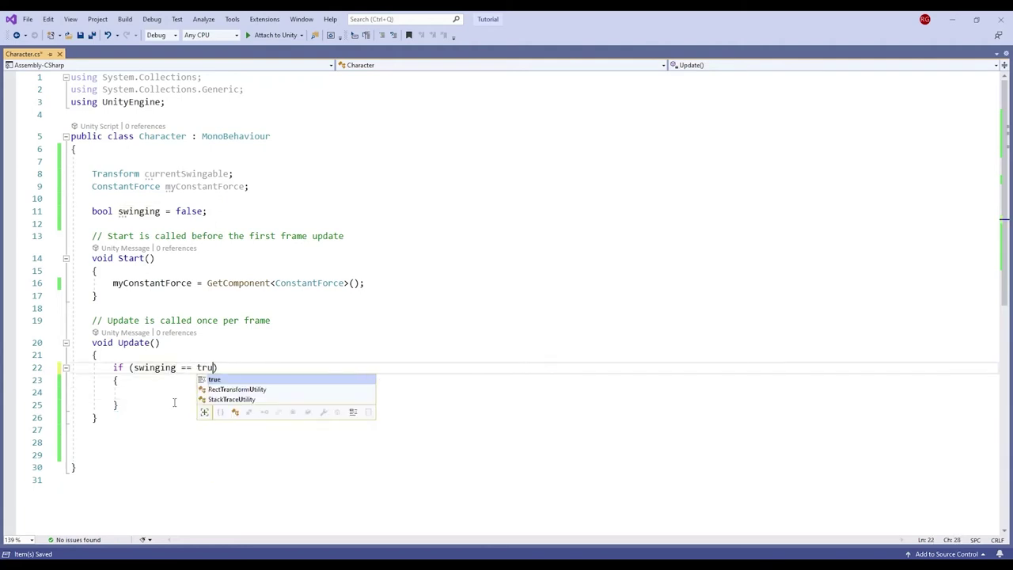
text(e)
click(212, 393)
text(tr)
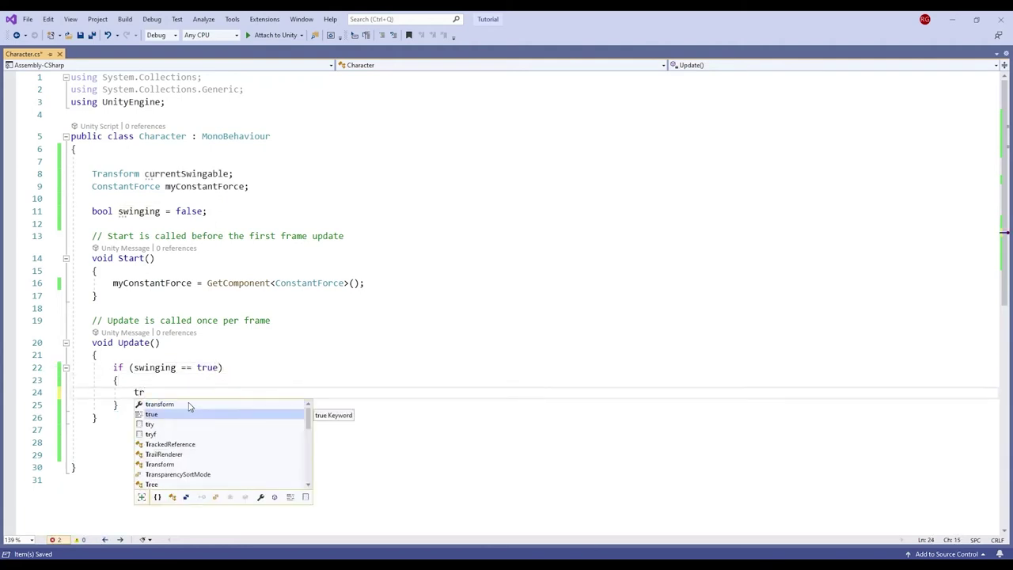
text(ansform.position = )
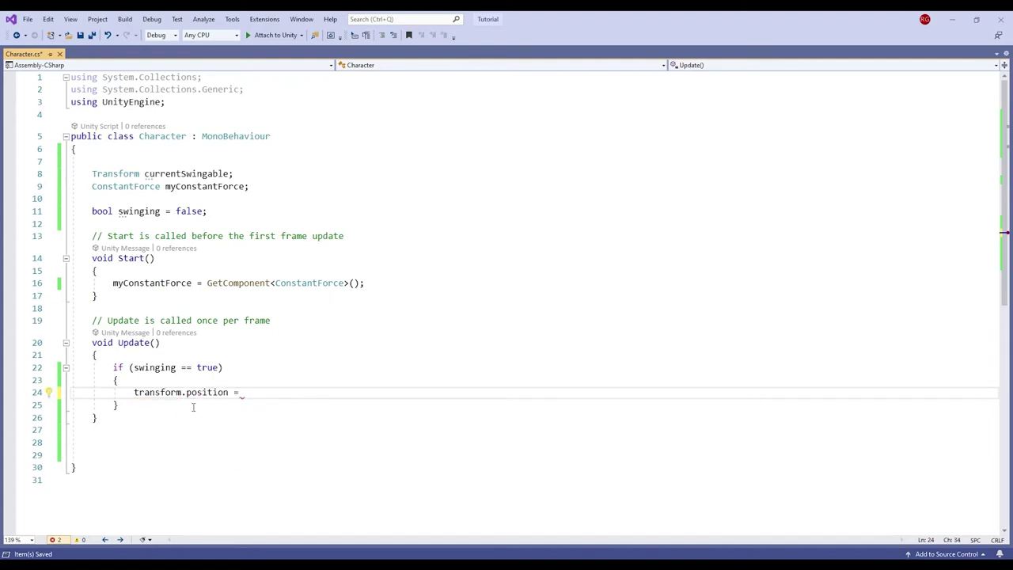
text(currentSwingable.position;)
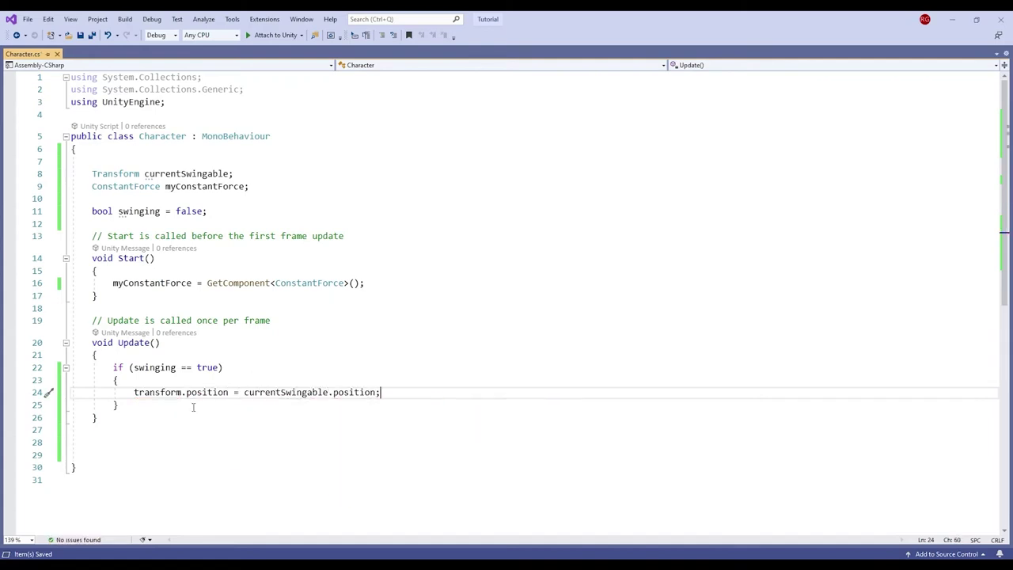
click(188, 442)
Step: Add an OnTriggerEnter method with an if block checking for the Vine tag
text(Ontr)
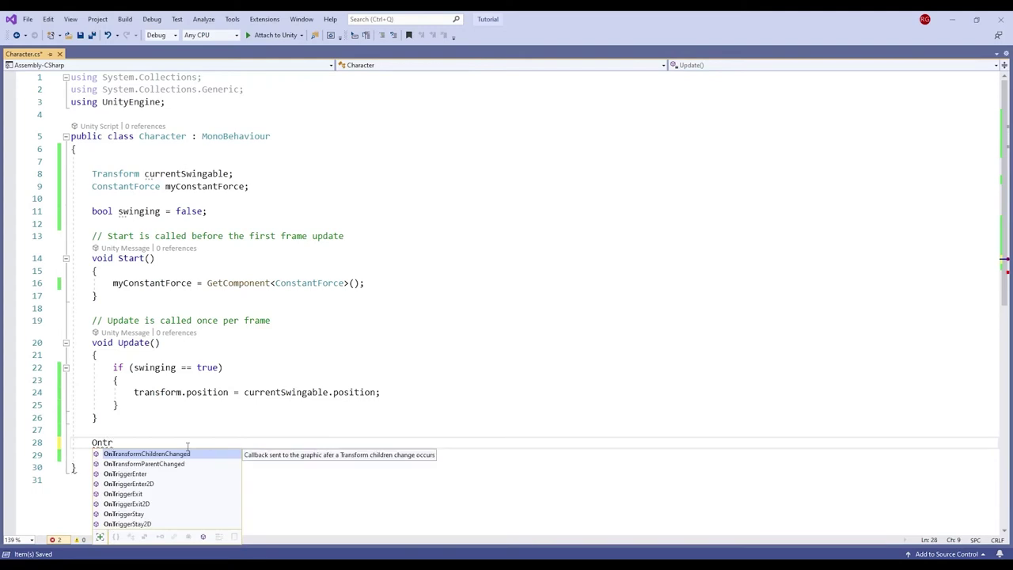
key(Down)
key(Down)
key(Tab)
text(if)
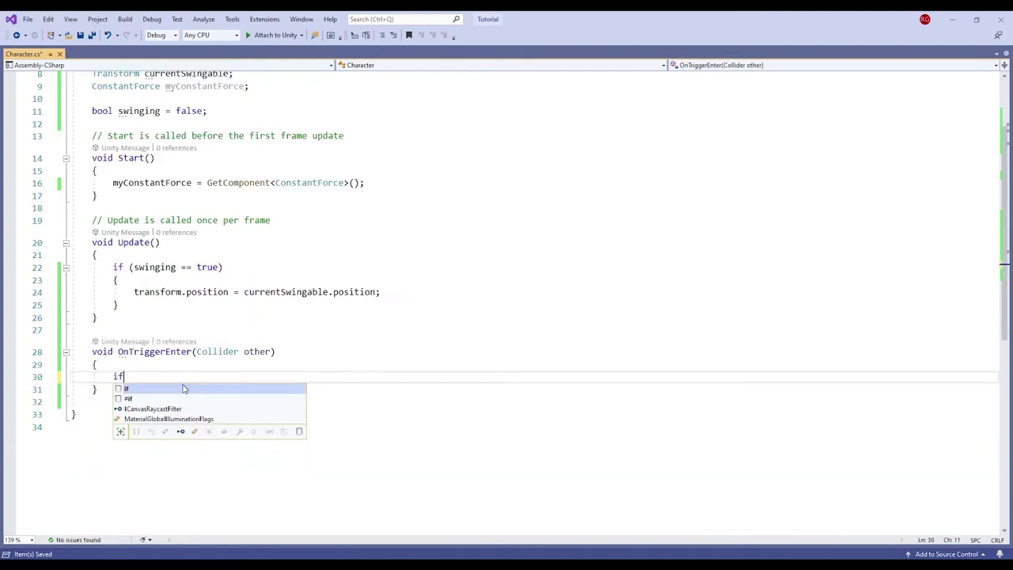
text((other.gameObject.)
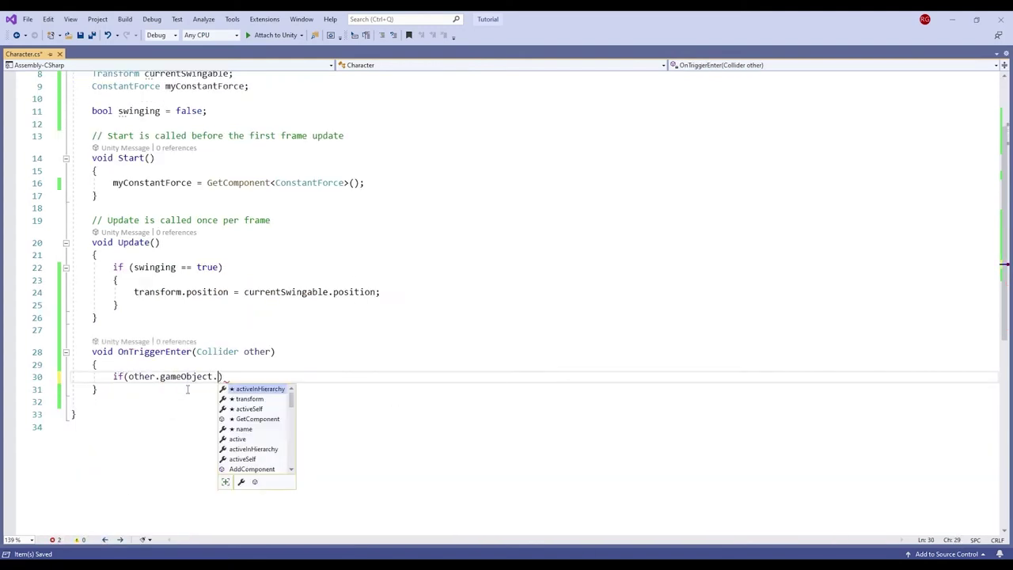
text(tag == "Vi)
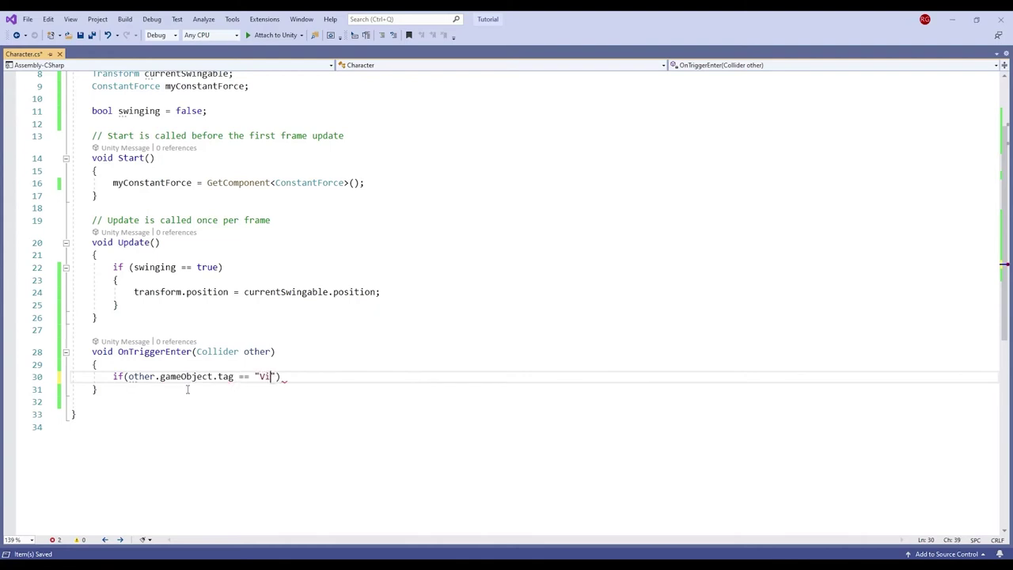
click(323, 377)
key(Return)
text({)
key(Return)
Step: In the Vine block, set swinging = true and currentSwingable = other.transform, then save
text(curr)
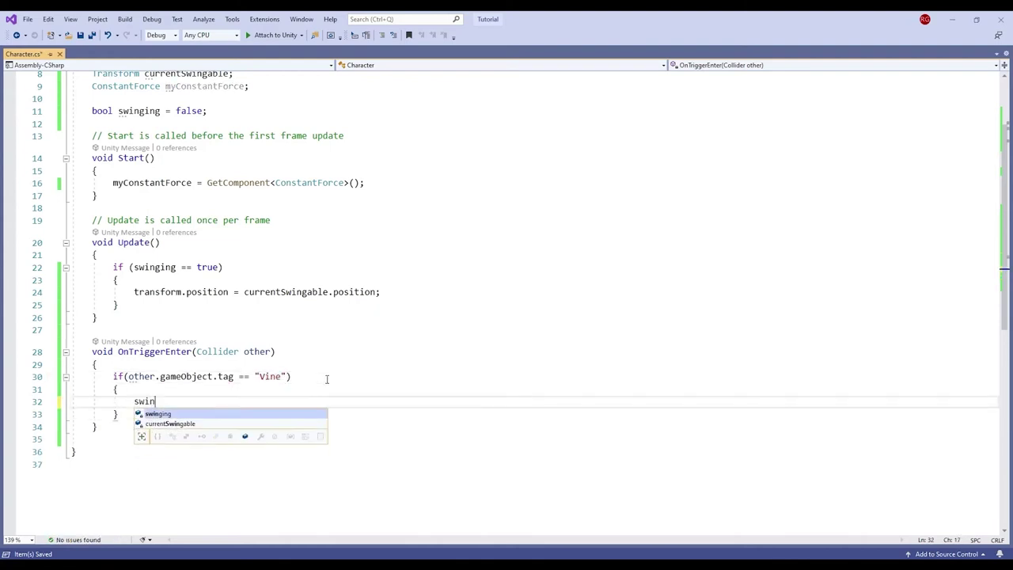
text(s)
key(Tab)
text(= )
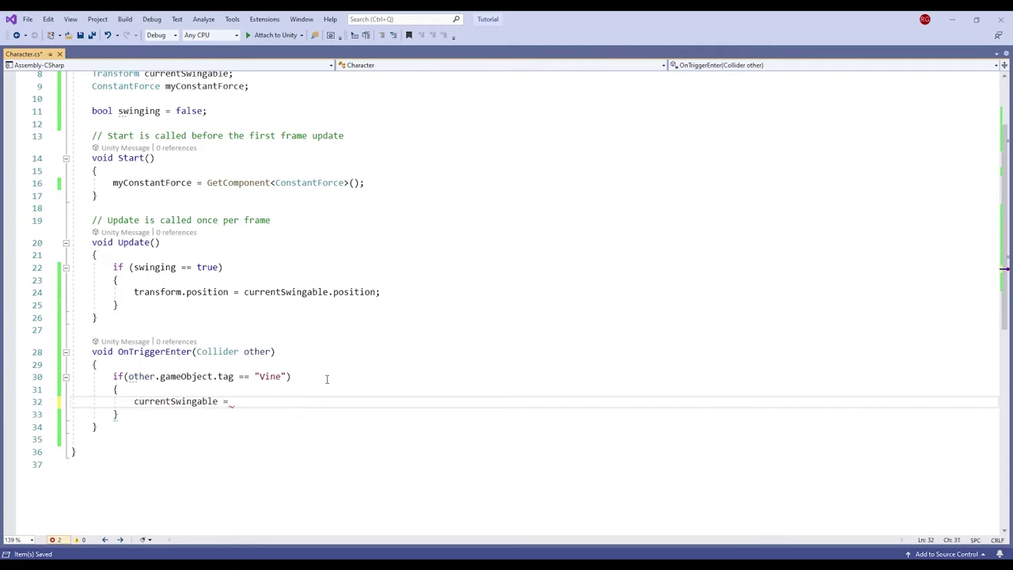
text(other.transform;)
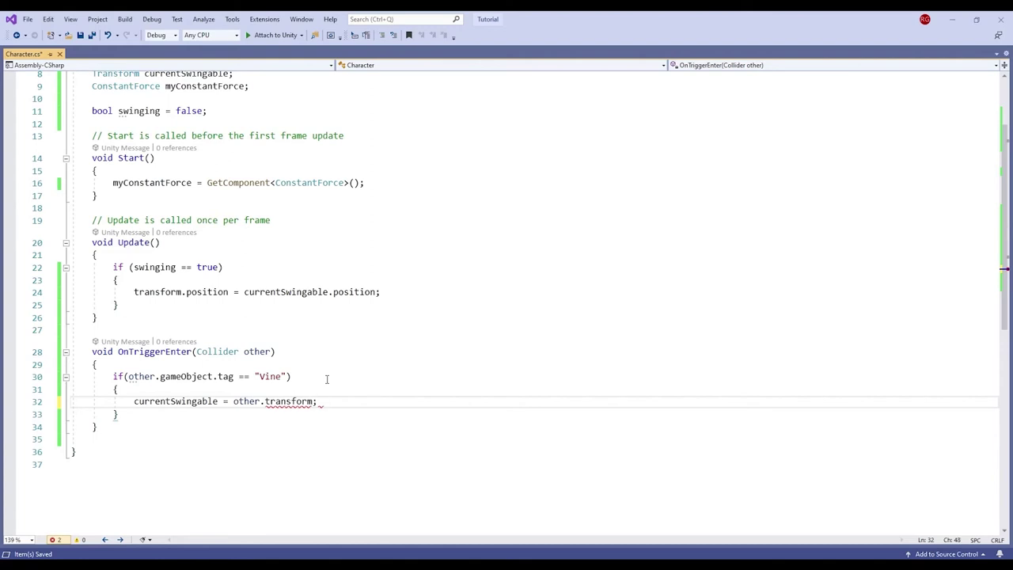
key(ctrl+Return)
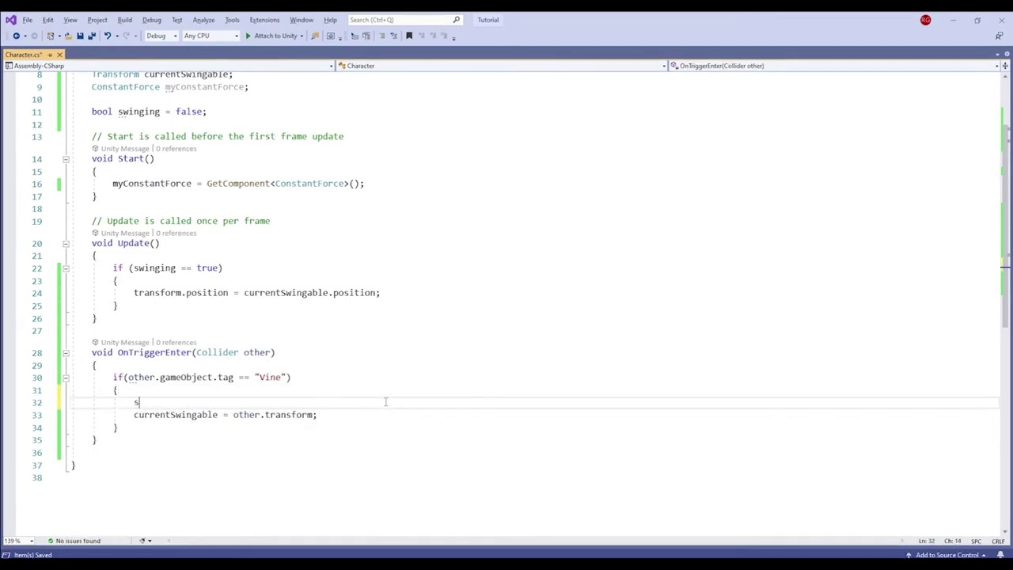
text(swinging = true;)
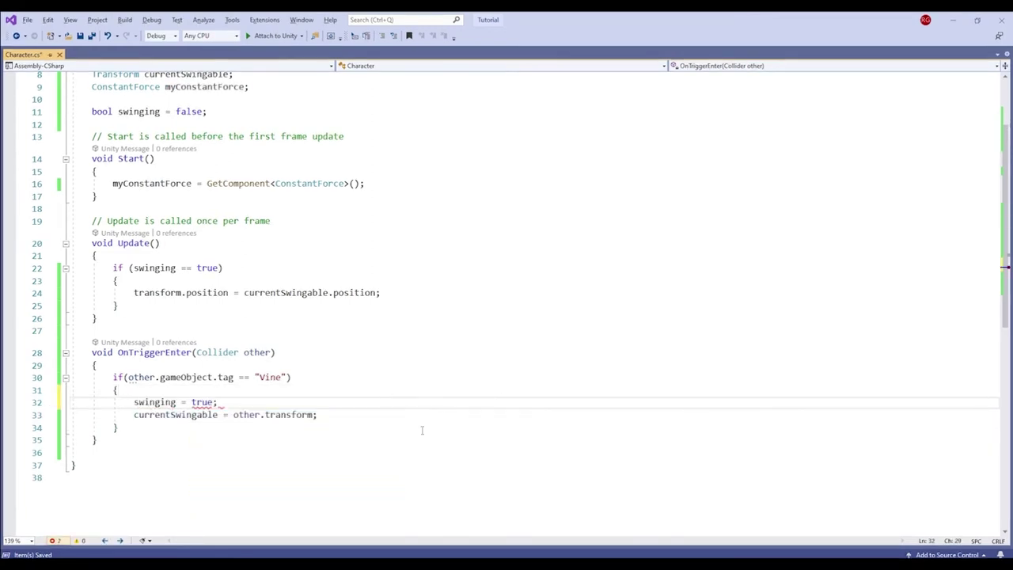
key(ctrl+s)
key(alt+Tab)
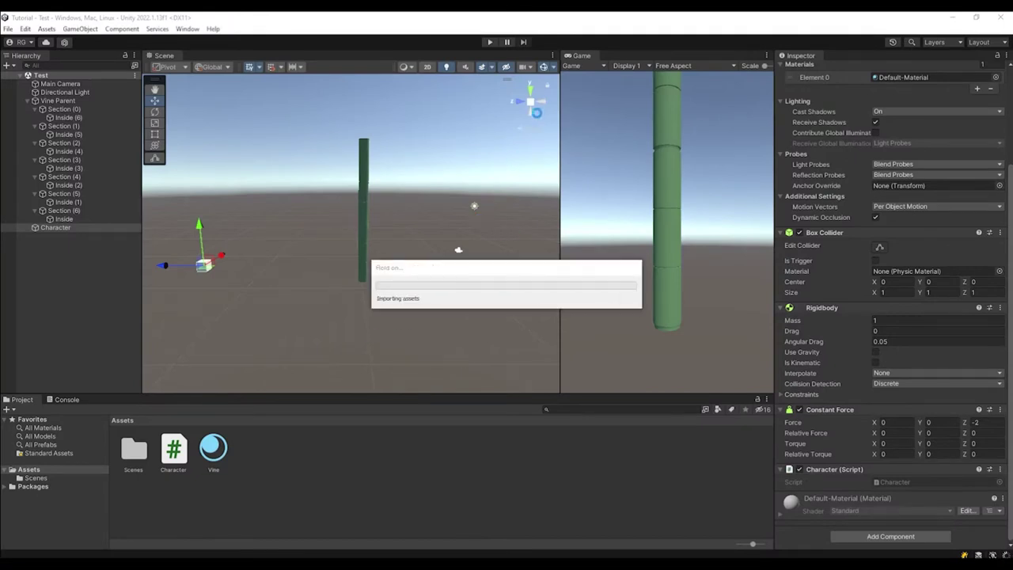
Step: Enter Play mode and inspect Section (6)'s Hinge Joint while the cube hangs from the vine
click(492, 42)
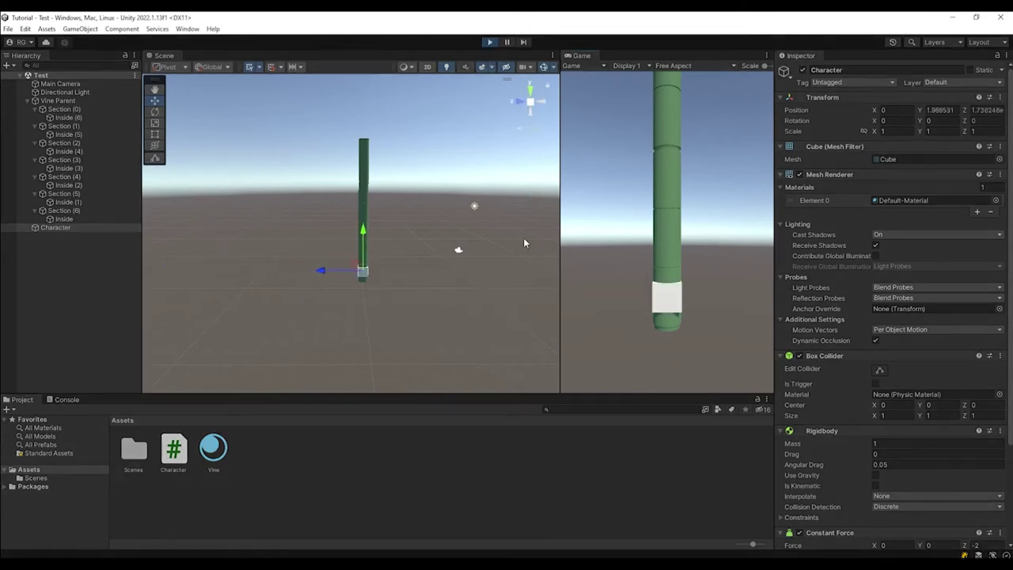
click(71, 211)
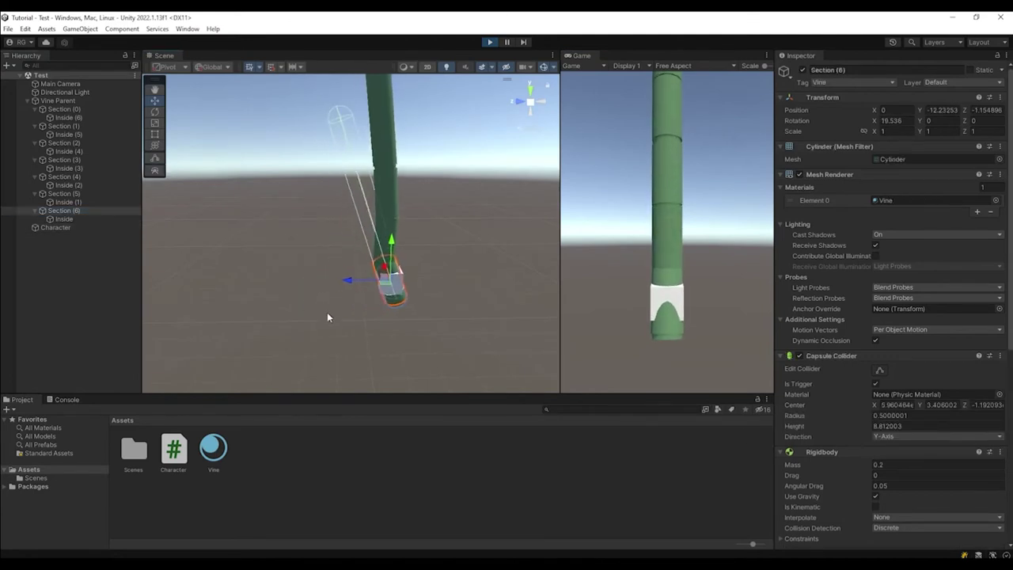
scroll(923, 493, down, 3)
scroll(923, 493, down, 3)
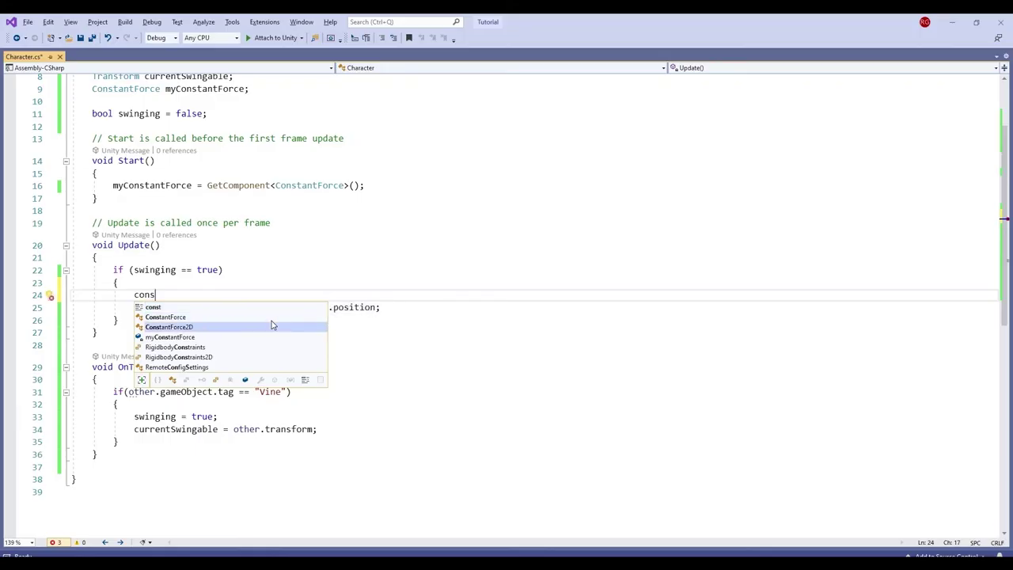
Step: In Update, disable the constant force with myConstantForce.enabled = false
key(Tab)
text(.e)
key(Tab)
text(= fa)
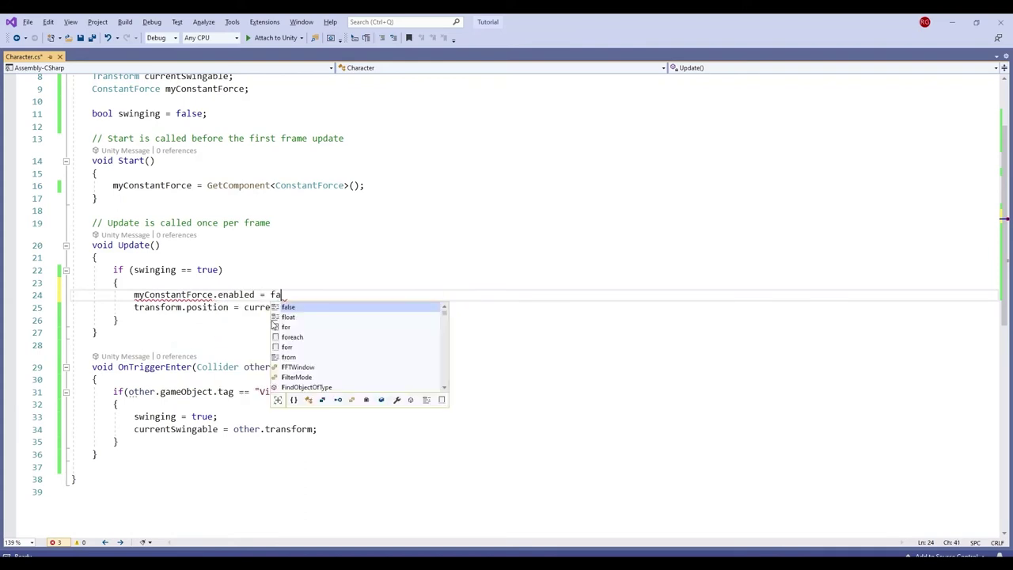
text(lse;)
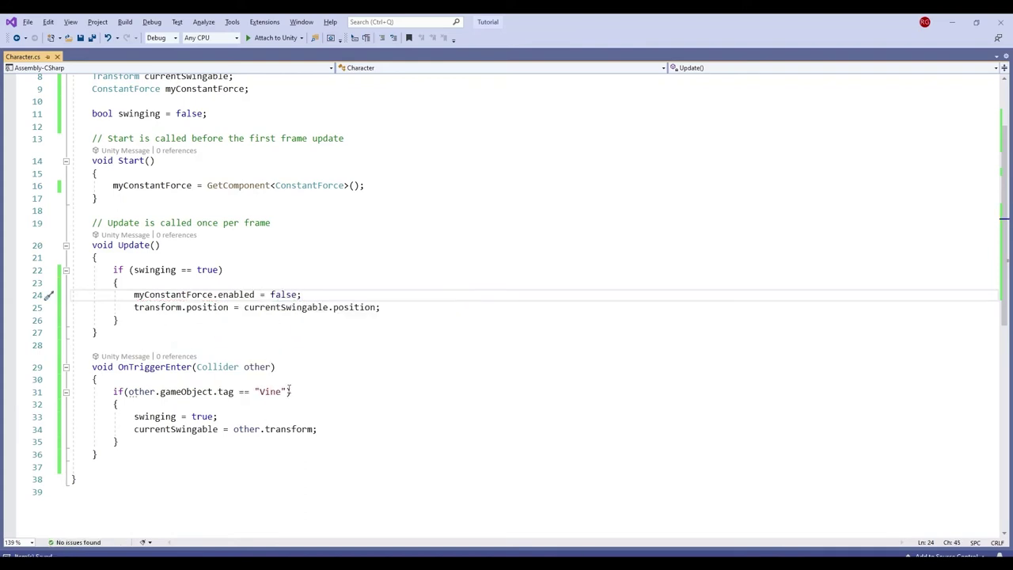
Step: Declare a public Vector3 field named vineVelocityWhenGrabbed at the top of the class
scroll(304, 308, up, 3)
click(267, 161)
key(Return)
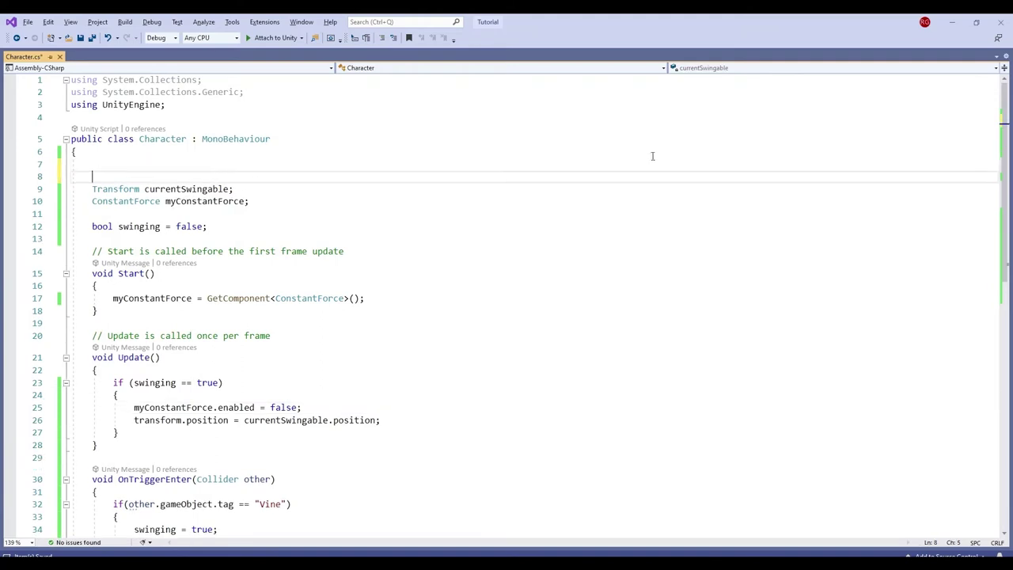
key(Up)
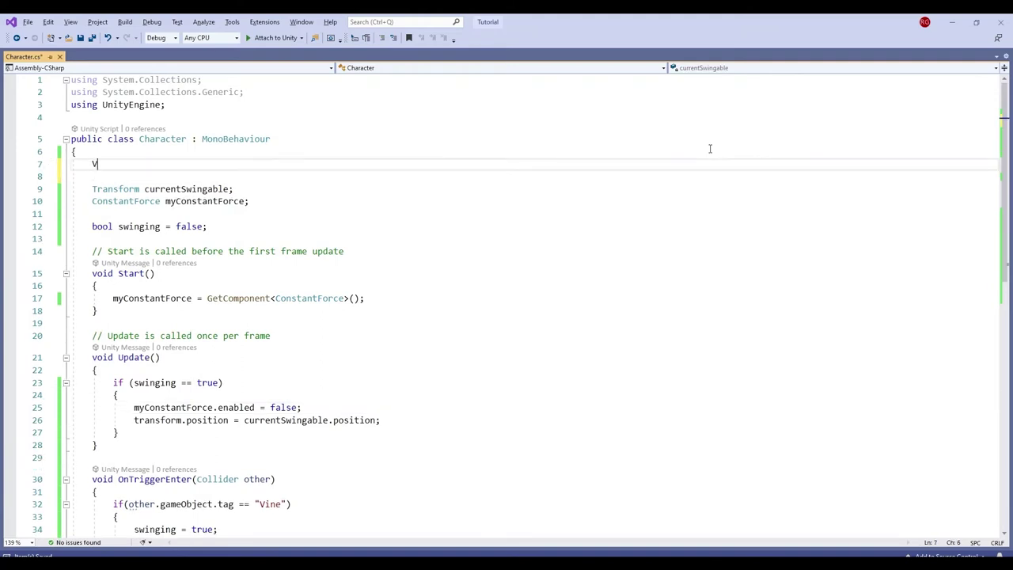
key(BackSpace)
text(p)
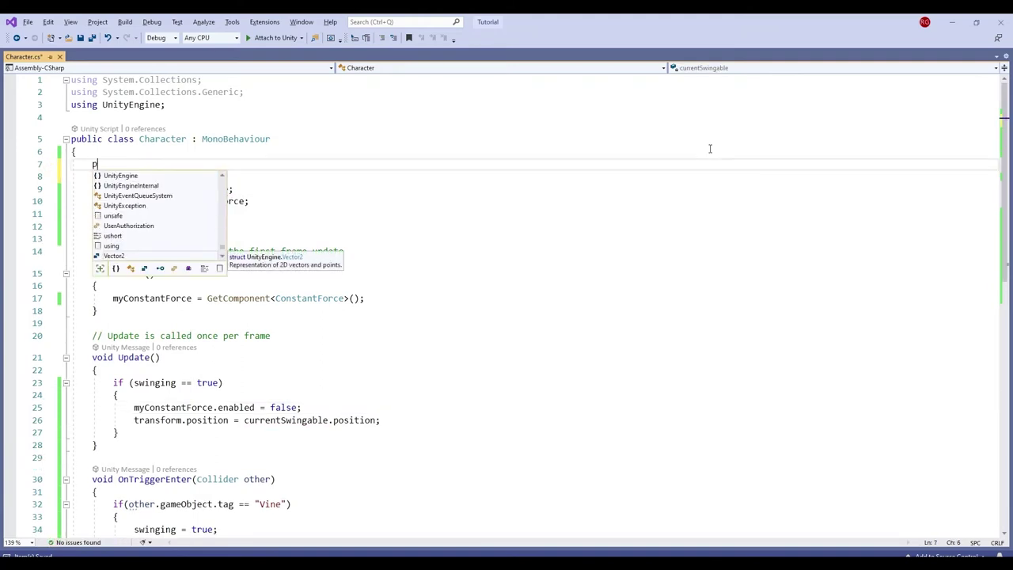
text(ublicvec)
key(Down)
key(Down)
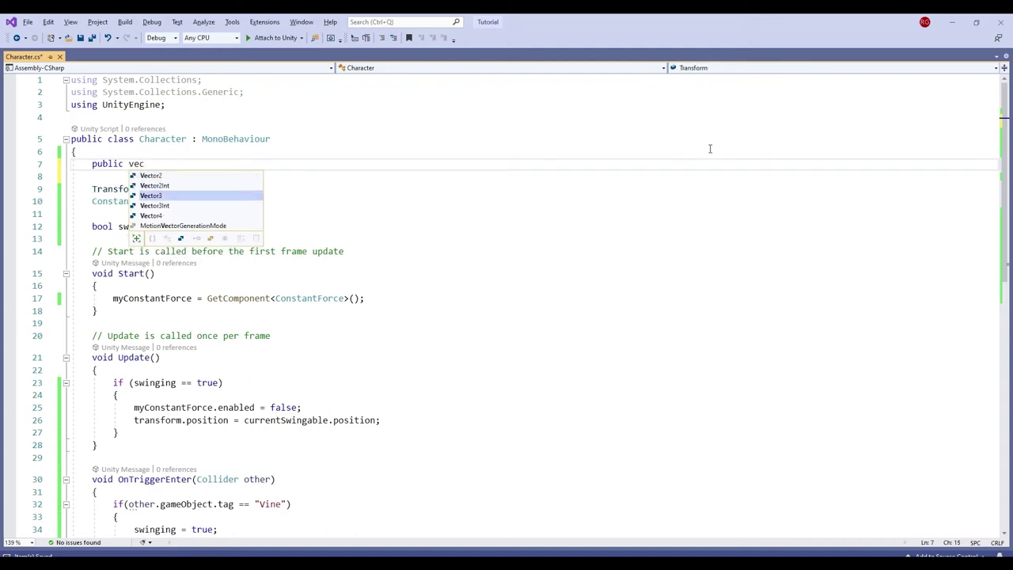
key(Tab)
text(vineVelocity)
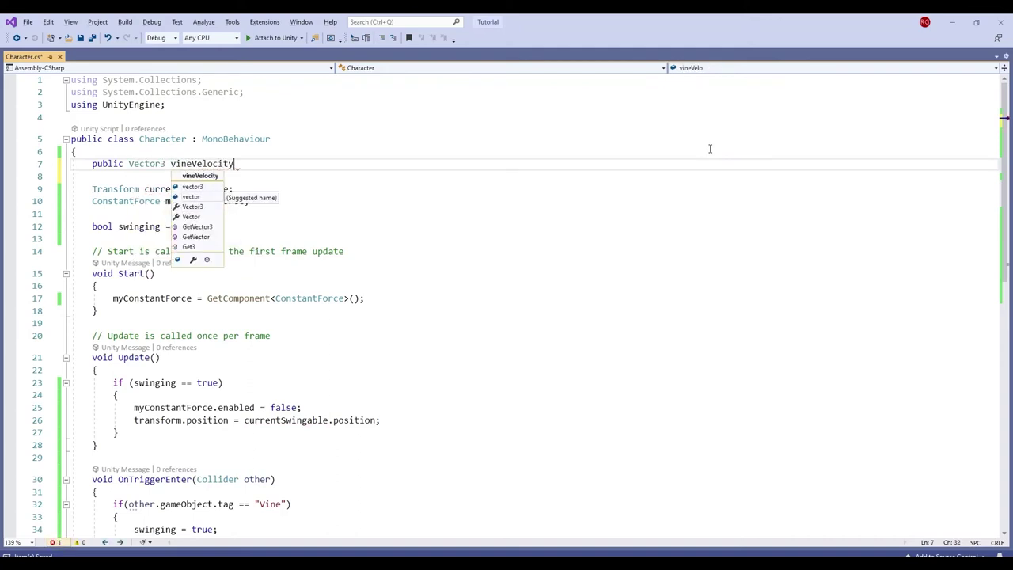
text(WhenGrabbed)
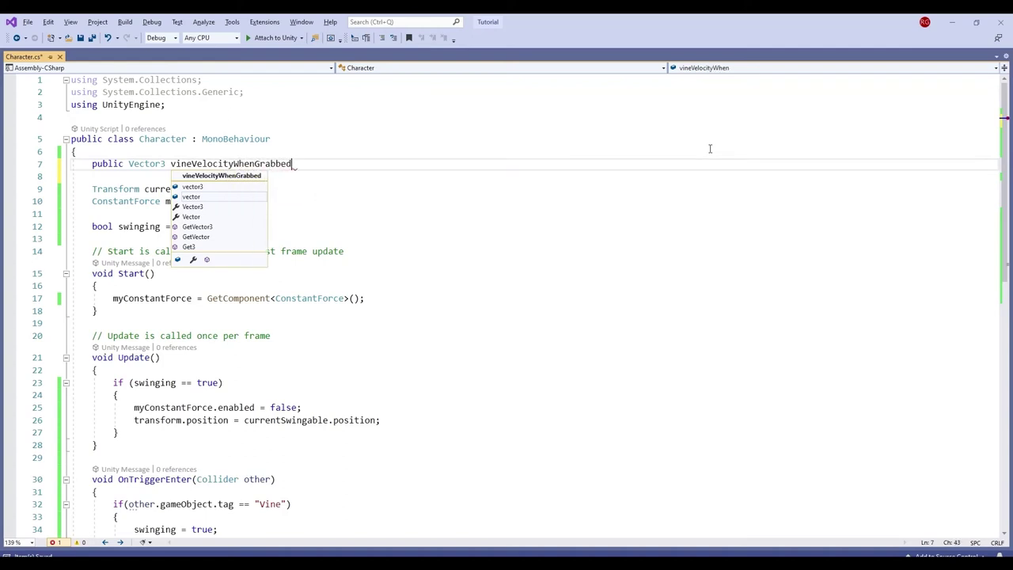
text(;)
Step: In the Vine branch, set other.GetComponent<Rigidbody>().velocity to vineVelocityWhenGrabbed
scroll(578, 299, down, 3)
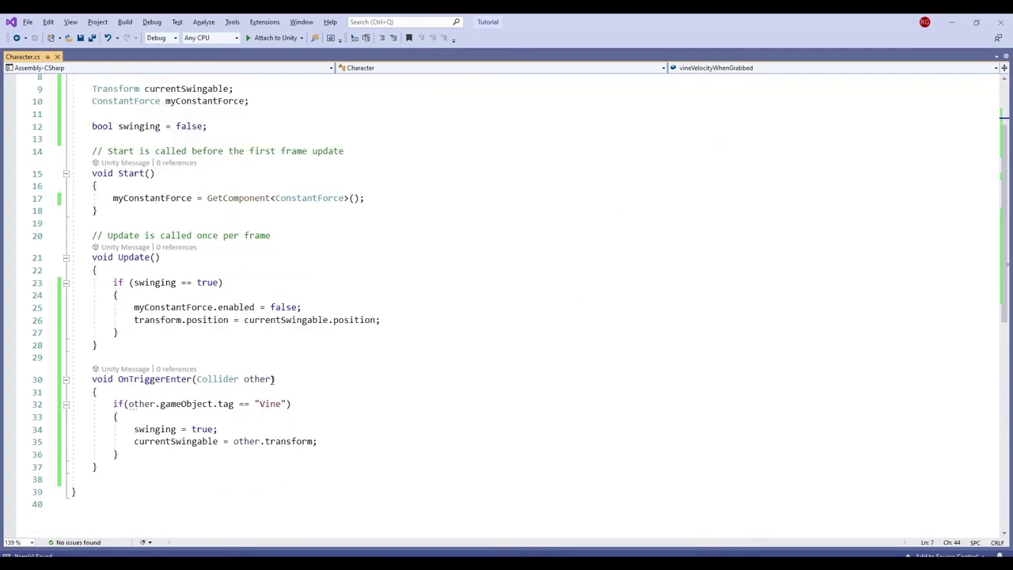
click(209, 412)
key(Return)
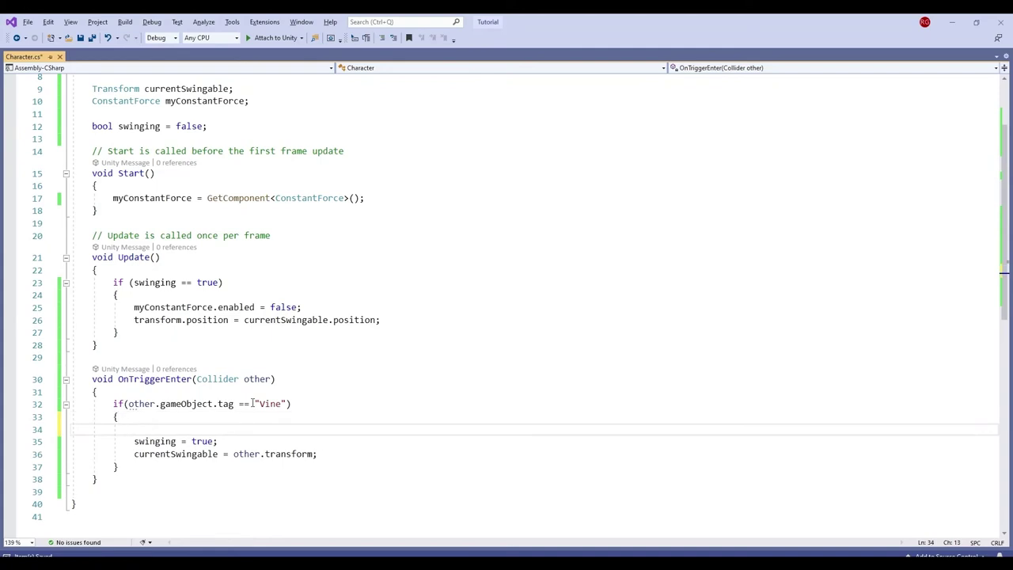
text(other.)
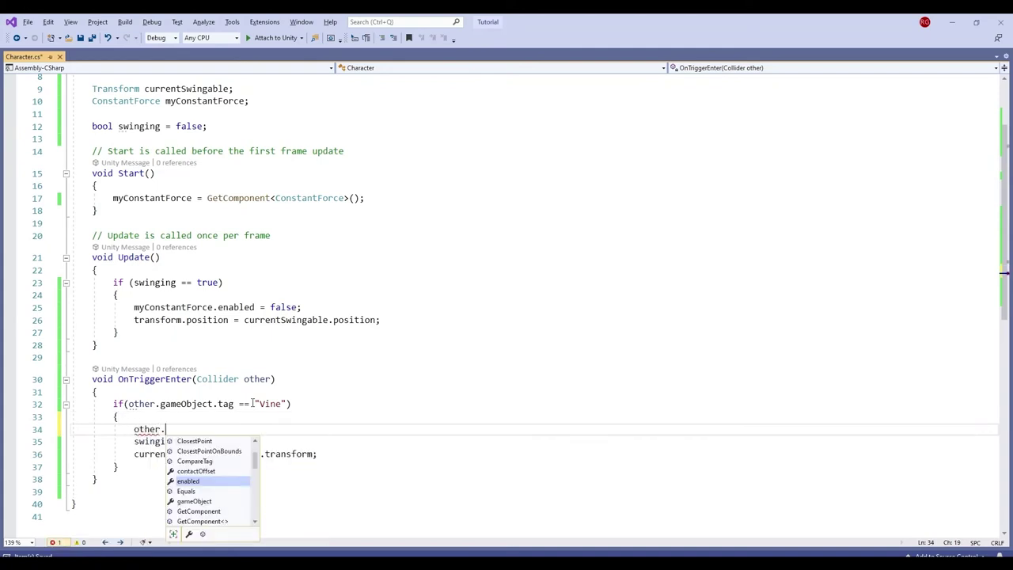
text(get<rig)
key(Tab)
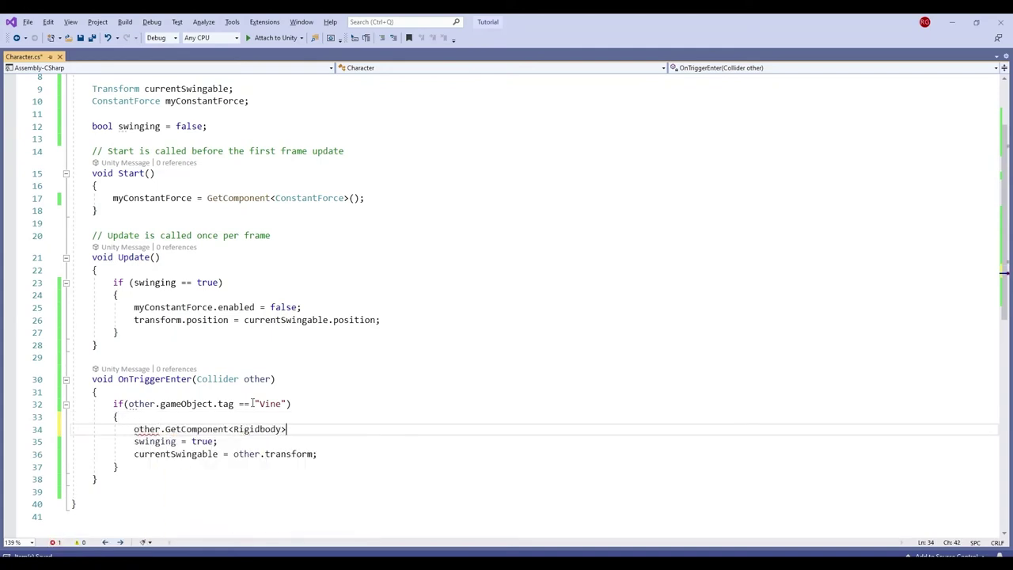
text(>().ve)
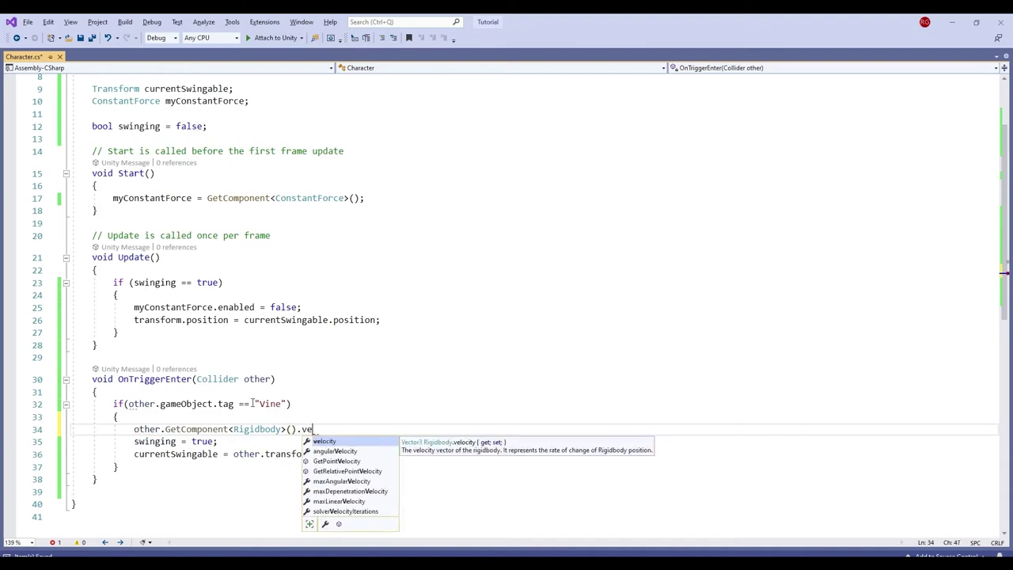
key(Tab)
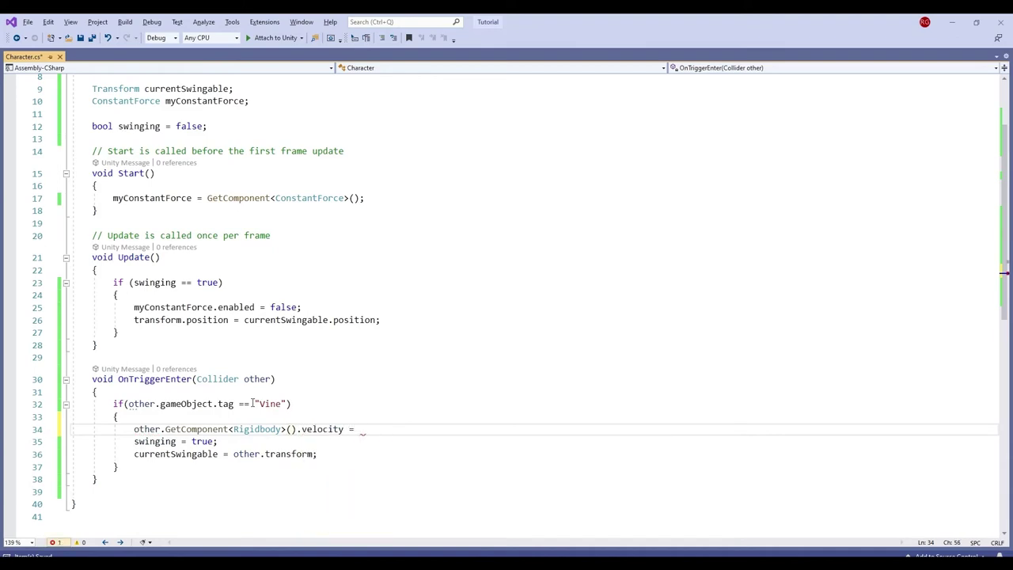
text(grab)
key(Tab)
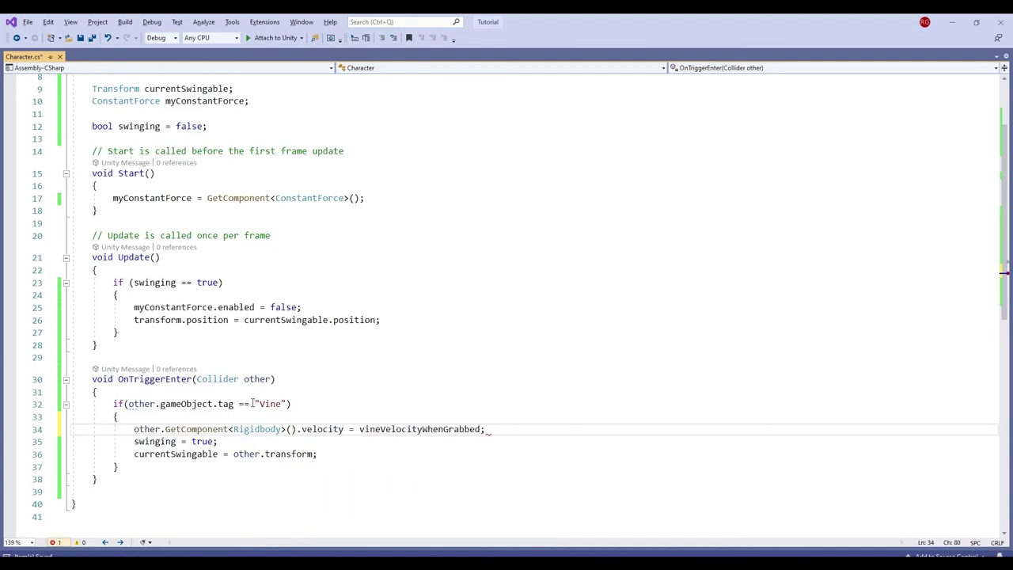
scroll(254, 363, up, 3)
scroll(306, 349, down, 3)
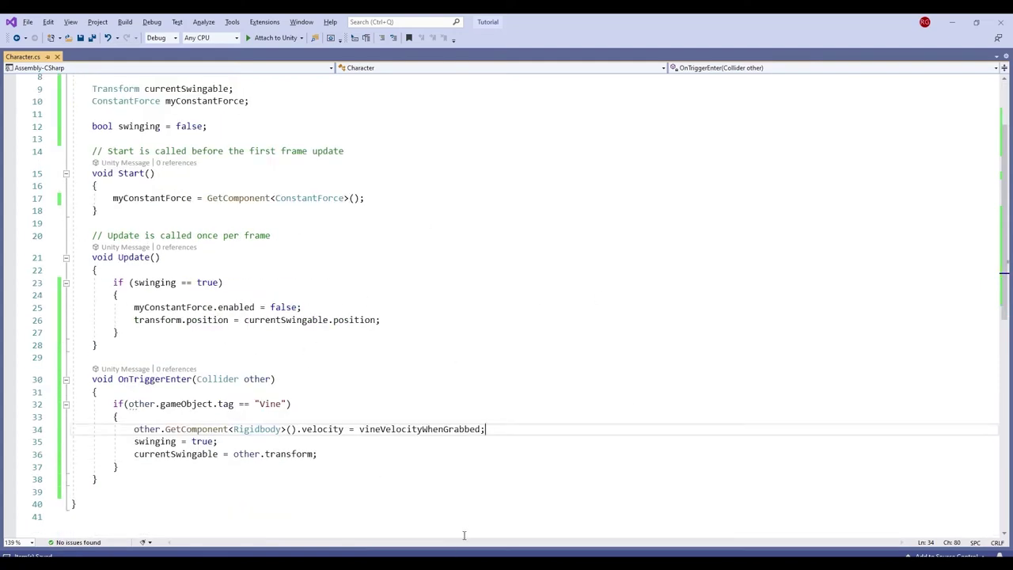
Step: Back in Unity, frame the Character cube and turn the Scene view toward the vine
click(952, 22)
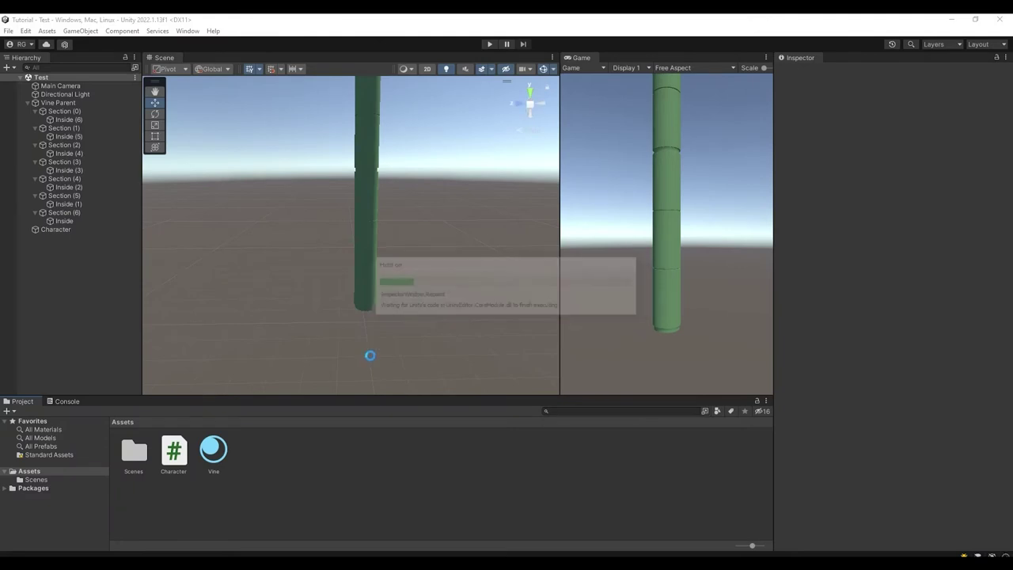
click(53, 230)
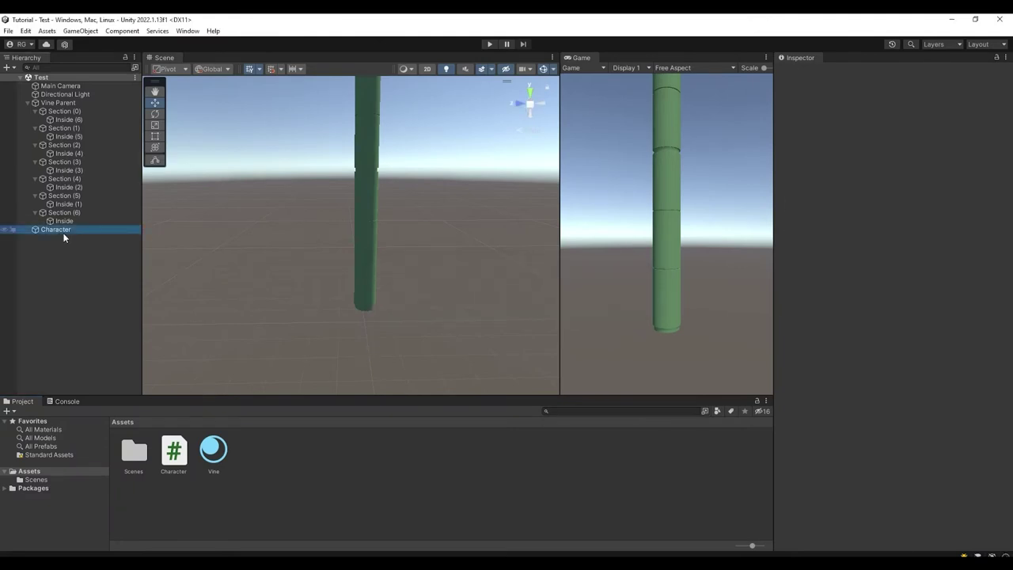
double_click(67, 232)
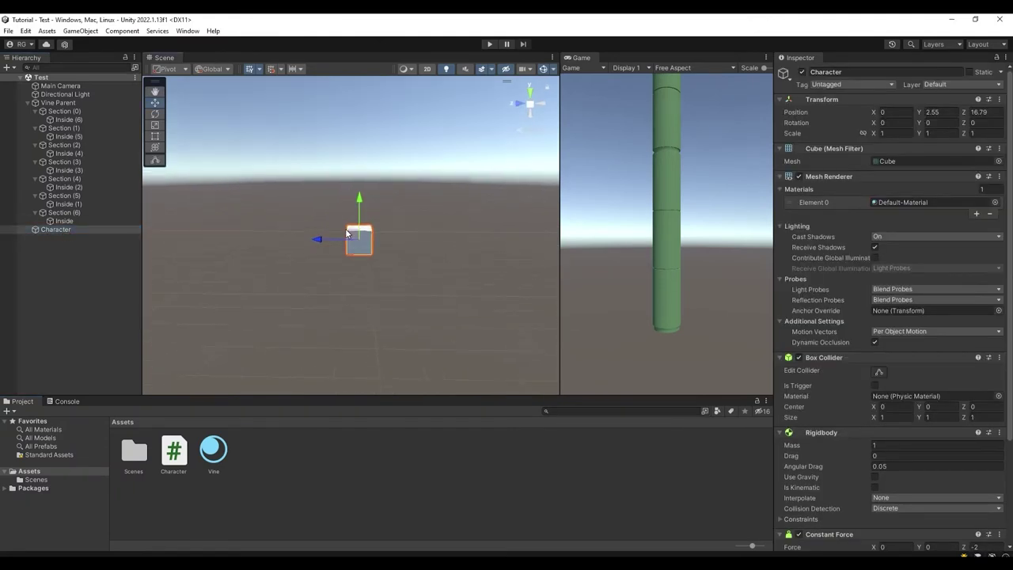
scroll(904, 467, down, 5)
right_drag(469, 287, 287, 266)
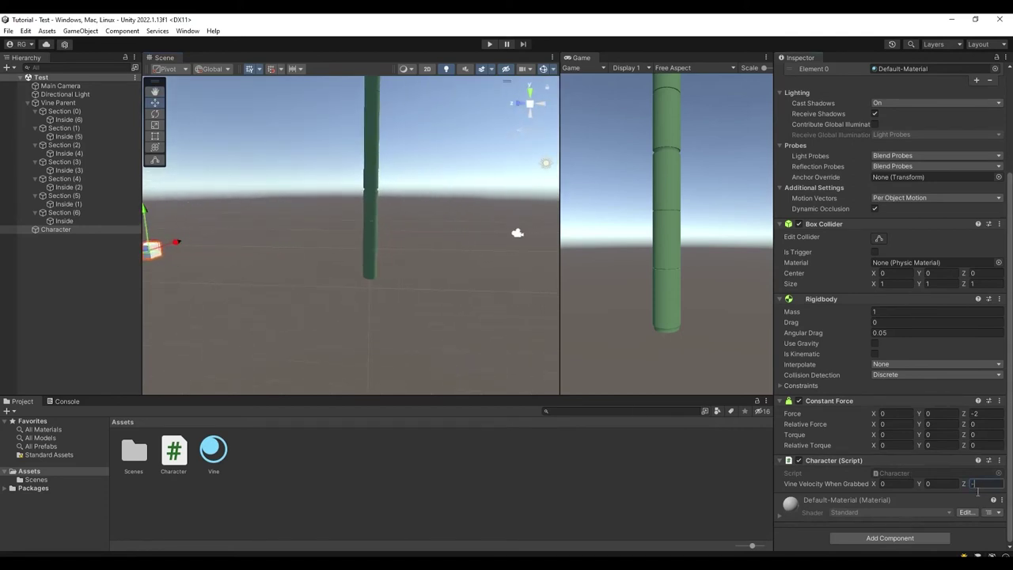
scroll(391, 194, down, 5)
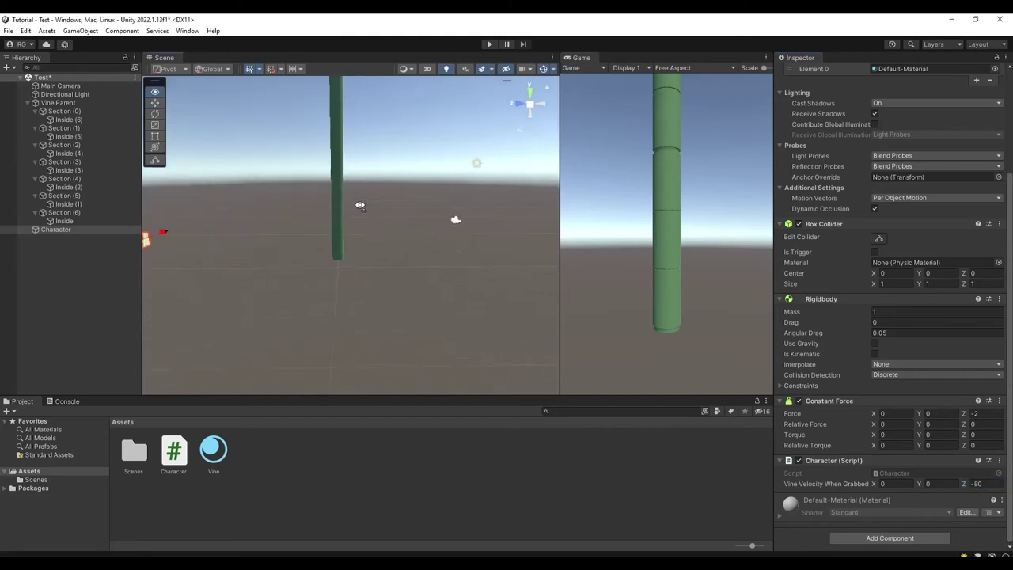
click(391, 194)
Step: Play-test the grab, watching the vine swing, then stop the run
click(488, 45)
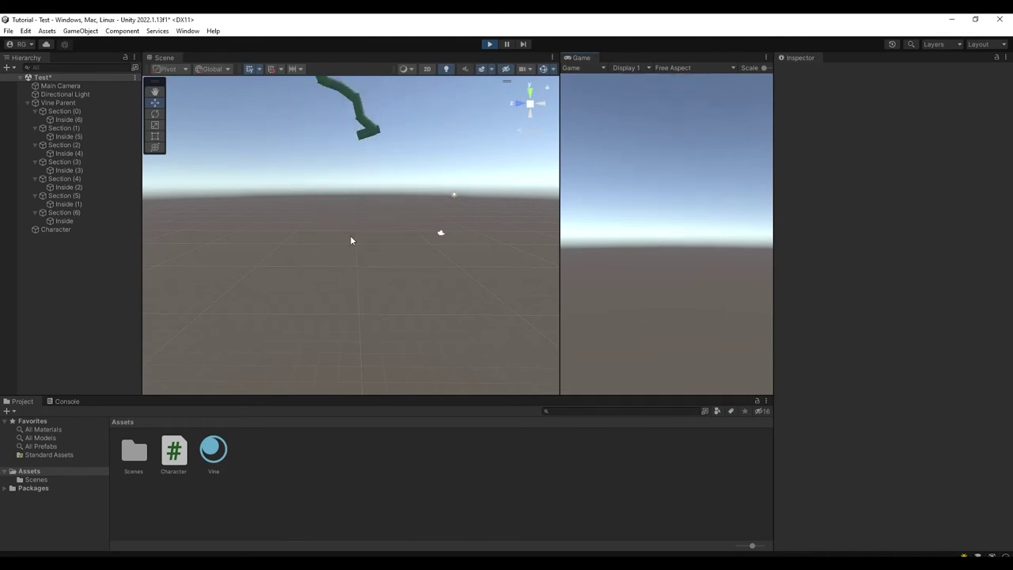
mouse_move(351, 237)
right_down()
mouse_move(372, 220)
mouse_move(360, 179)
right_up()
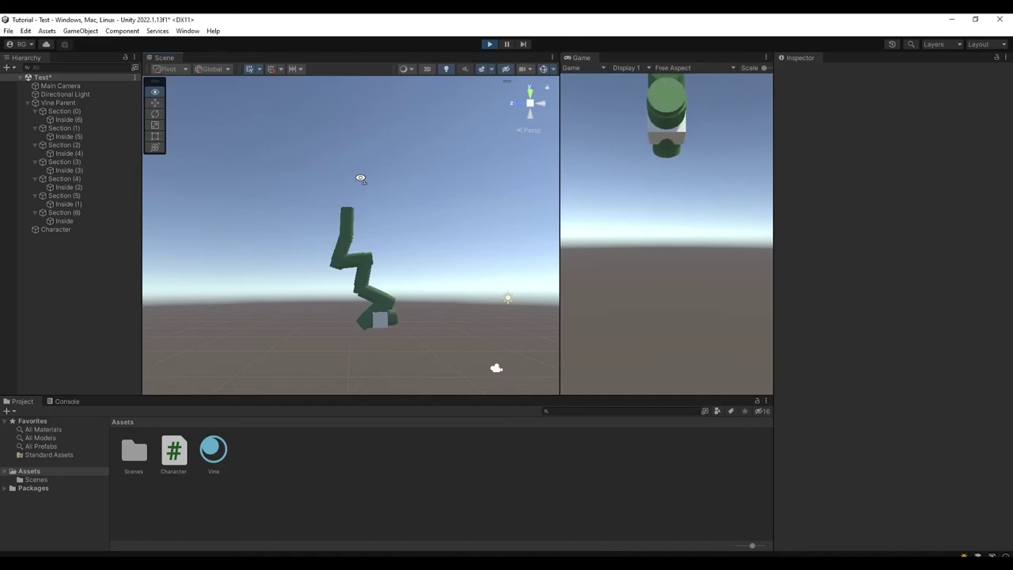
mouse_move(360, 179)
right_down()
mouse_move(538, 239)
mouse_move(356, 229)
right_up()
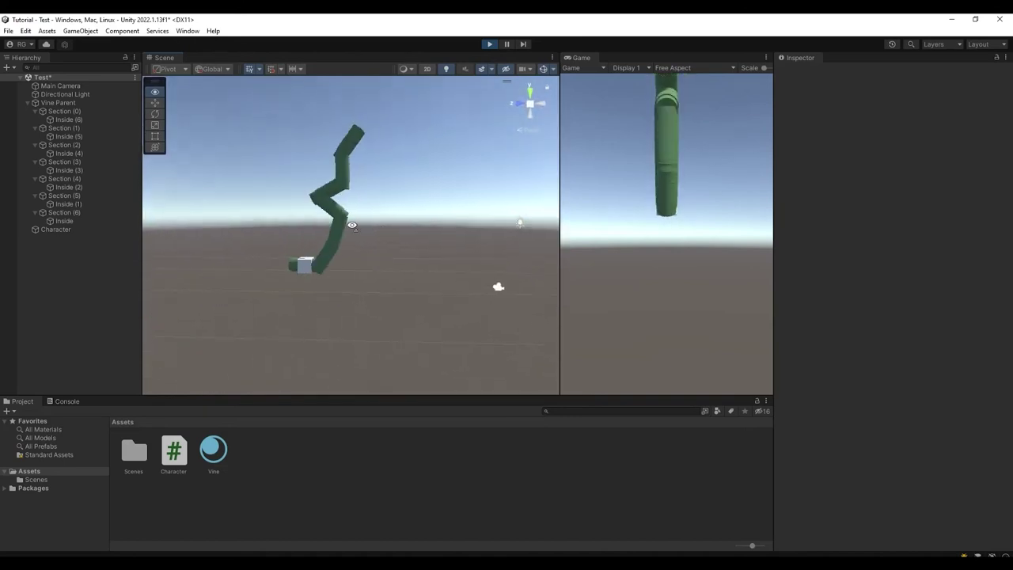
click(488, 45)
click(83, 231)
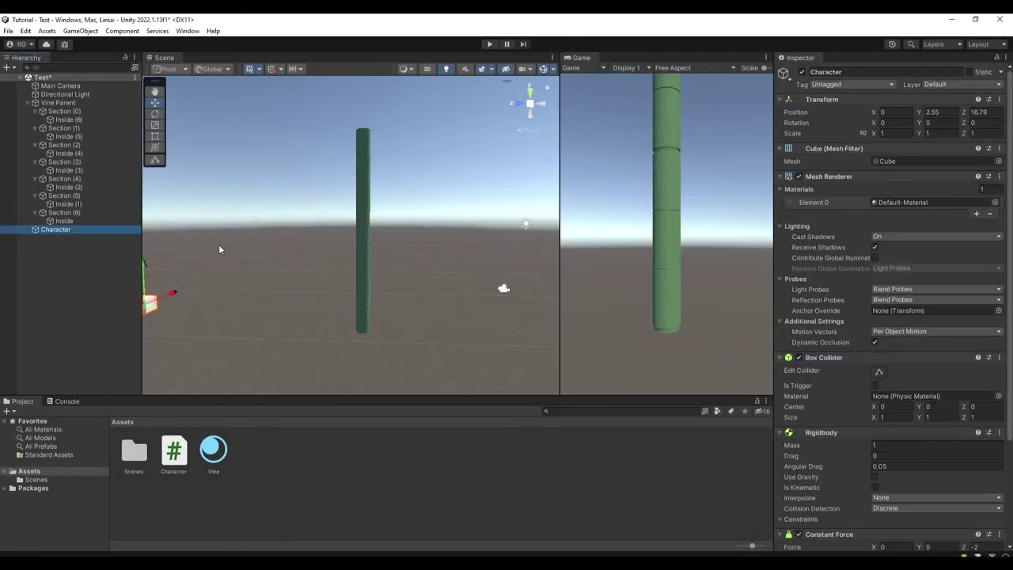
Step: Collapse the vine sections' child lists and select all seven sections, Section (0) through Section (6)
click(35, 212)
click(63, 195)
click(35, 195)
click(35, 179)
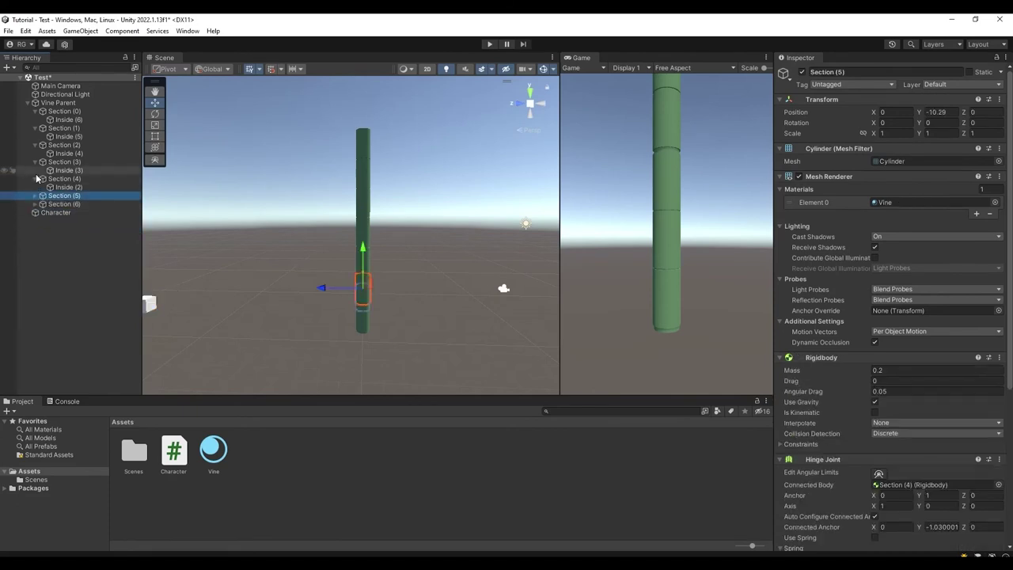
click(35, 161)
click(35, 145)
click(34, 128)
click(35, 112)
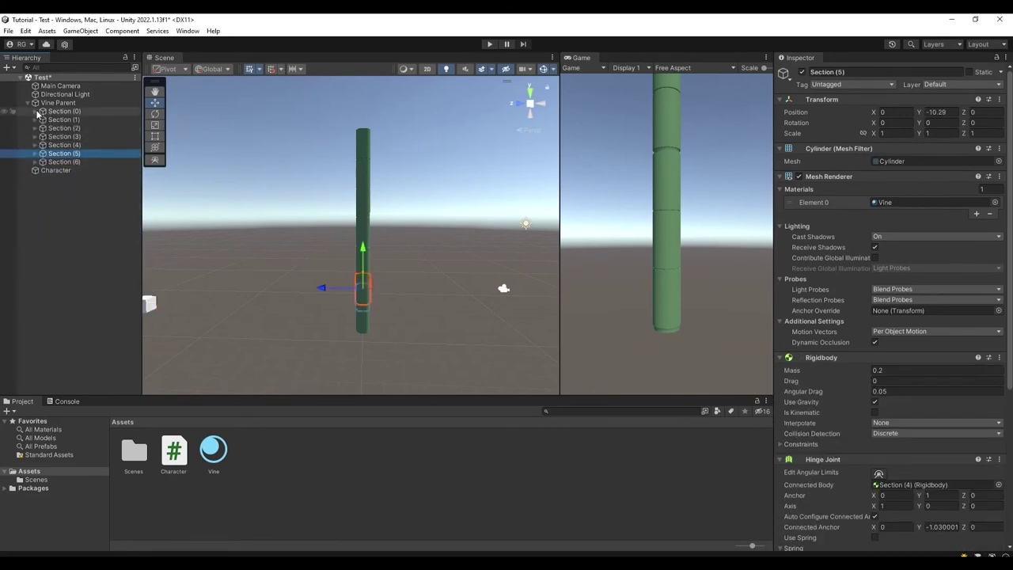
click(89, 111)
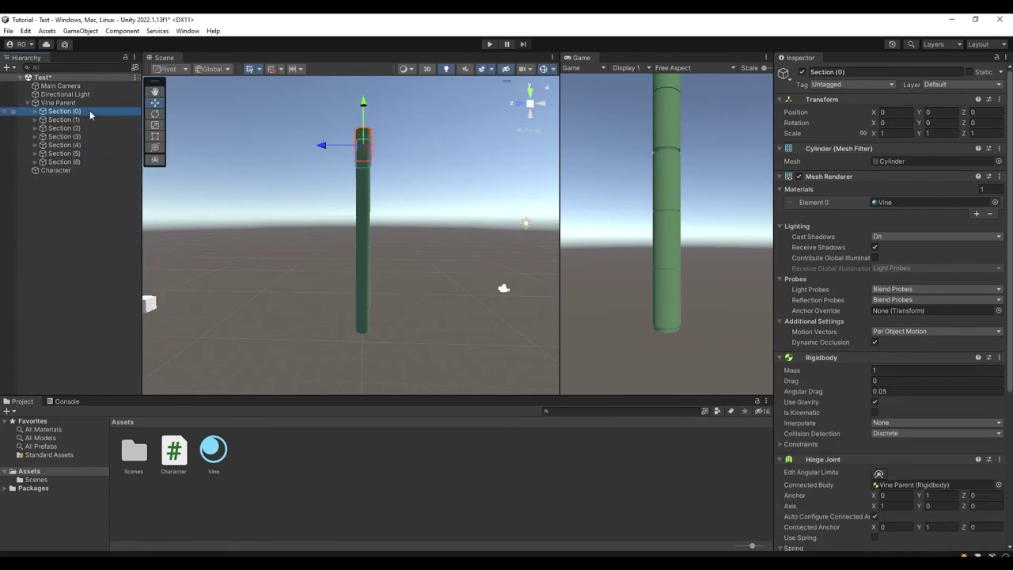
shift+click(99, 160)
Step: Enable Freeze Position X in the Rigidbody constraints for all vine sections
scroll(938, 355, down, 5)
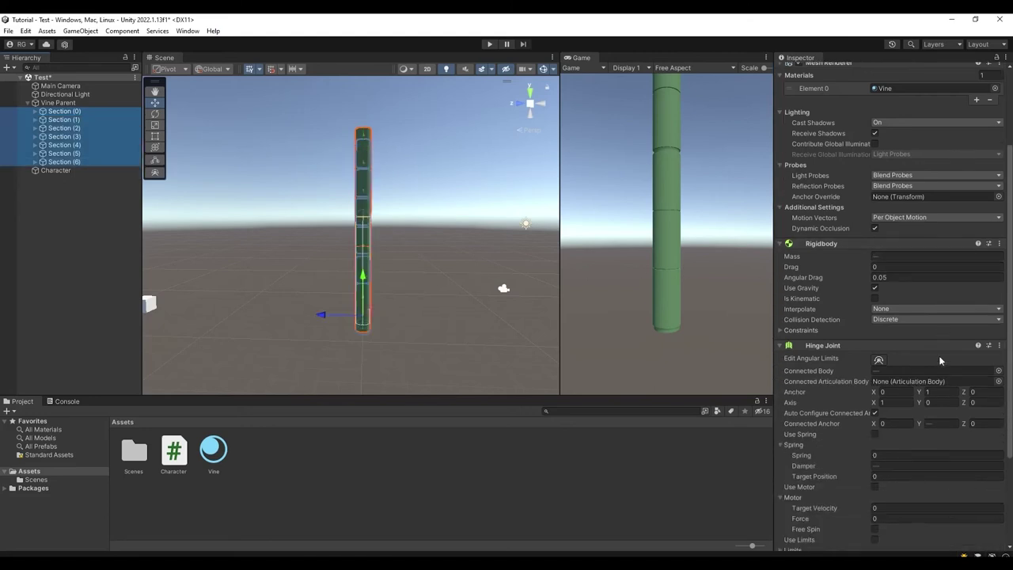
click(818, 301)
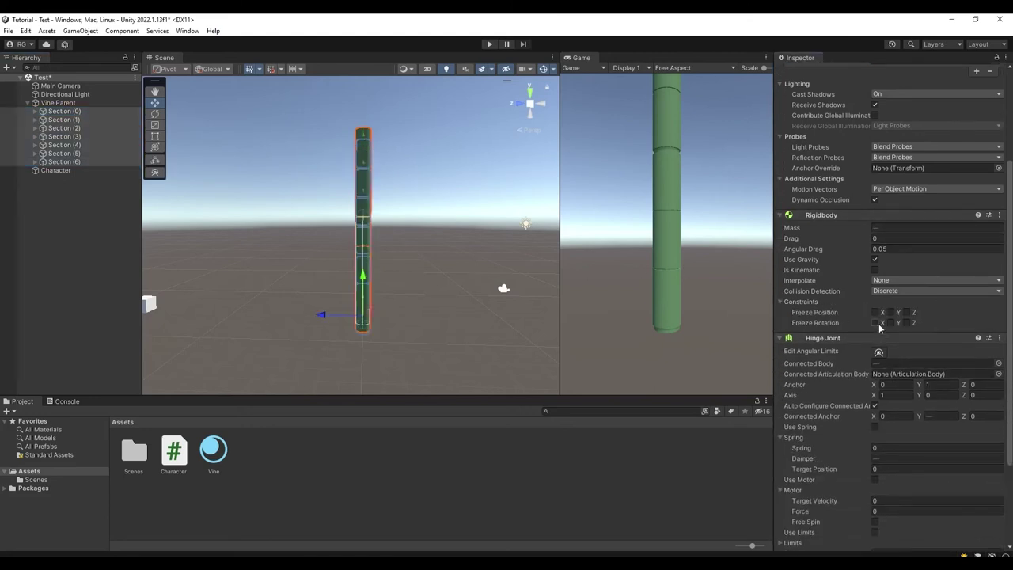
alt+drag(372, 301, 458, 313)
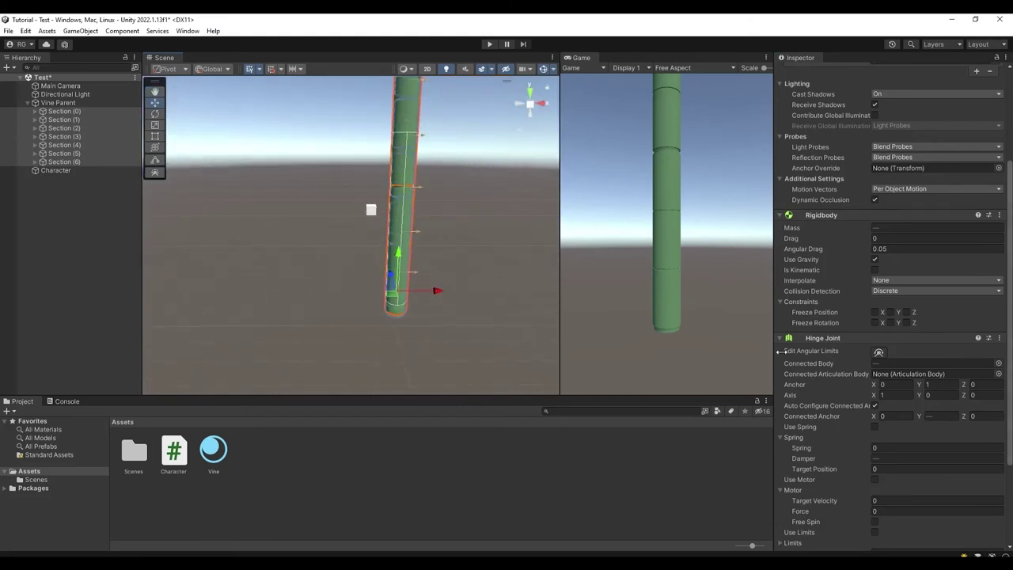
alt+drag(523, 300, 598, 265)
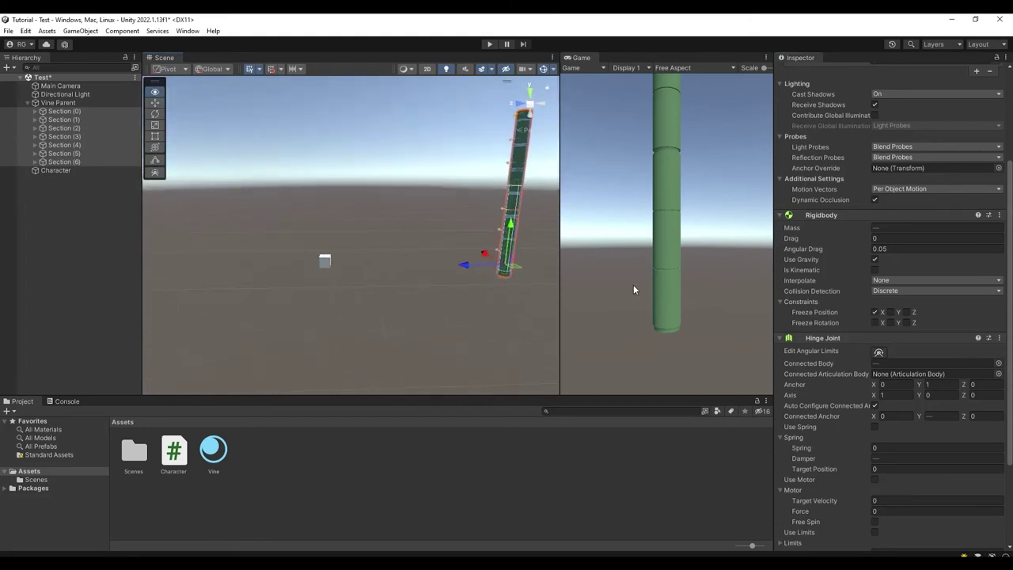
click(388, 322)
Step: Frame the Character cube and play-test the vine swing with the X constraint
alt+drag(387, 322, 68, 200)
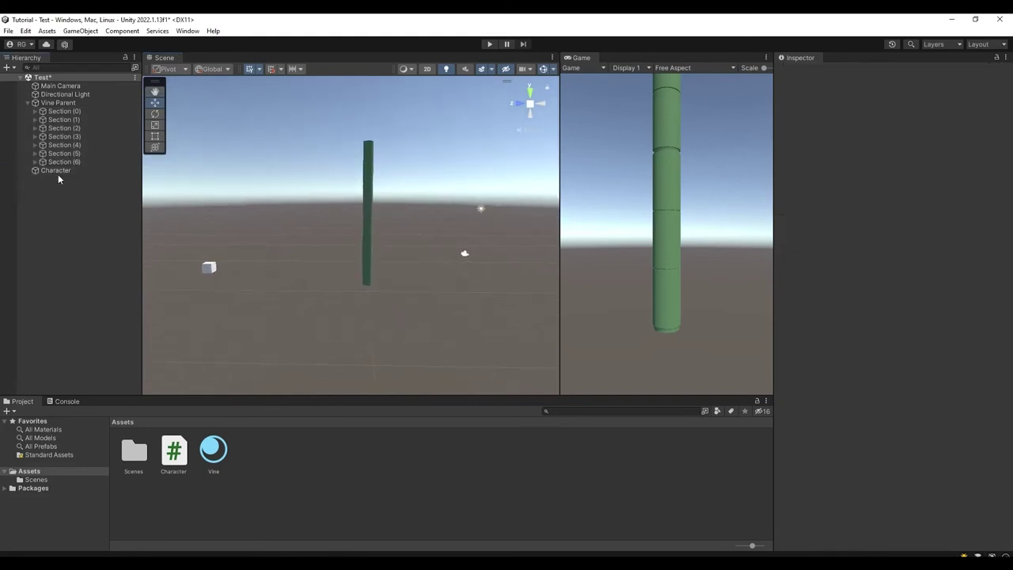
double_click(58, 173)
text(-20)
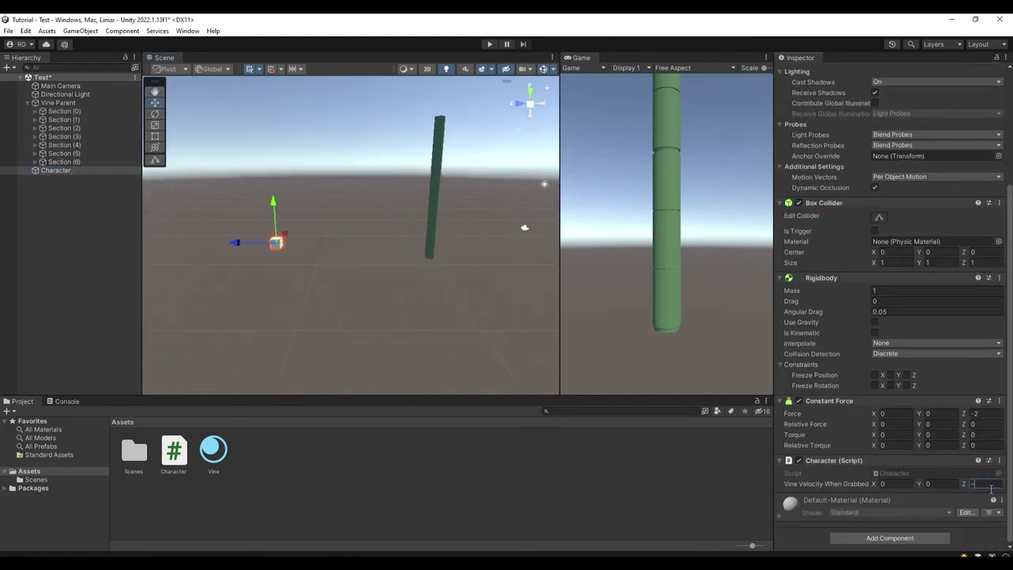
click(489, 44)
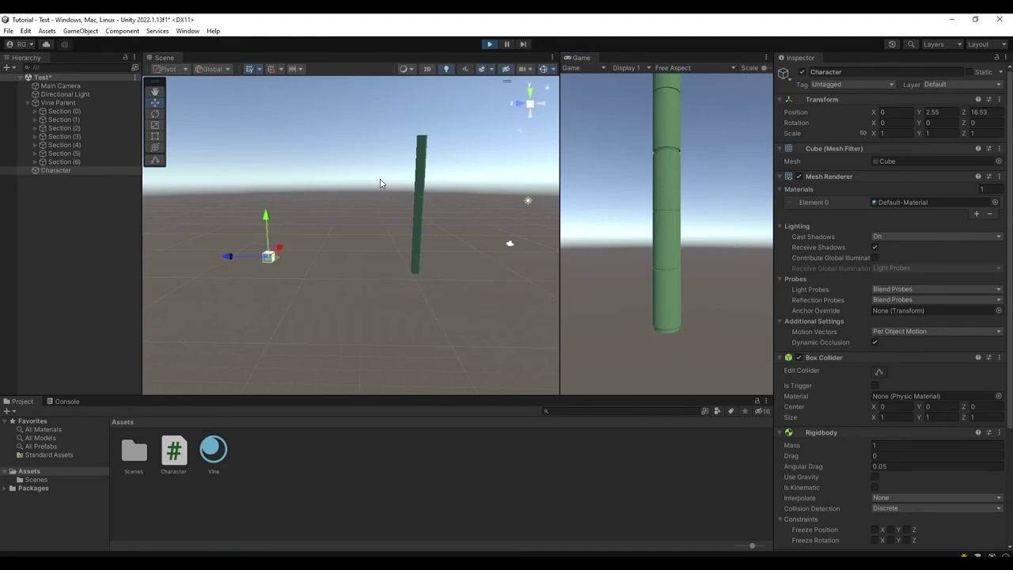
click(379, 182)
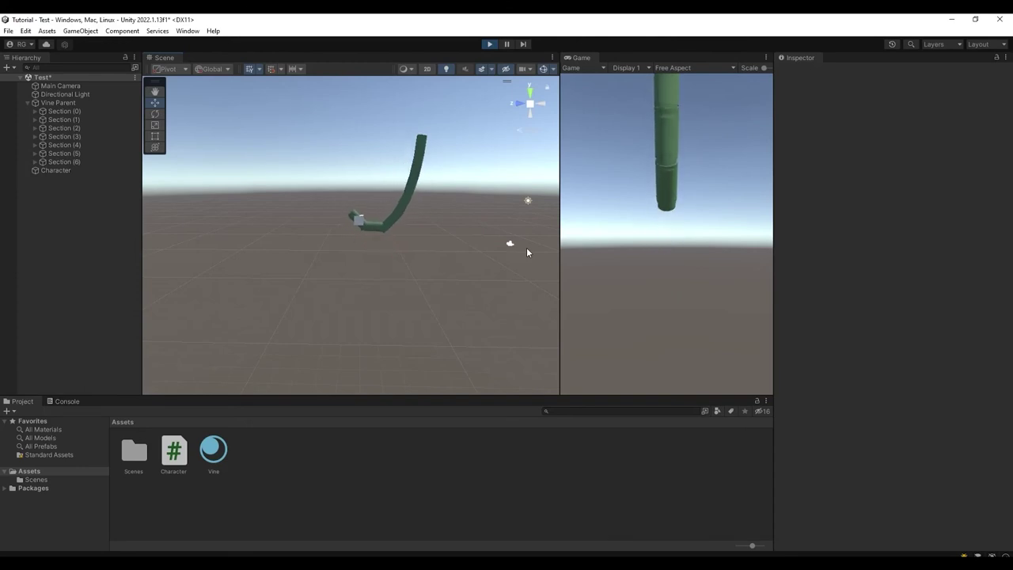
alt+drag(527, 251, 443, 273)
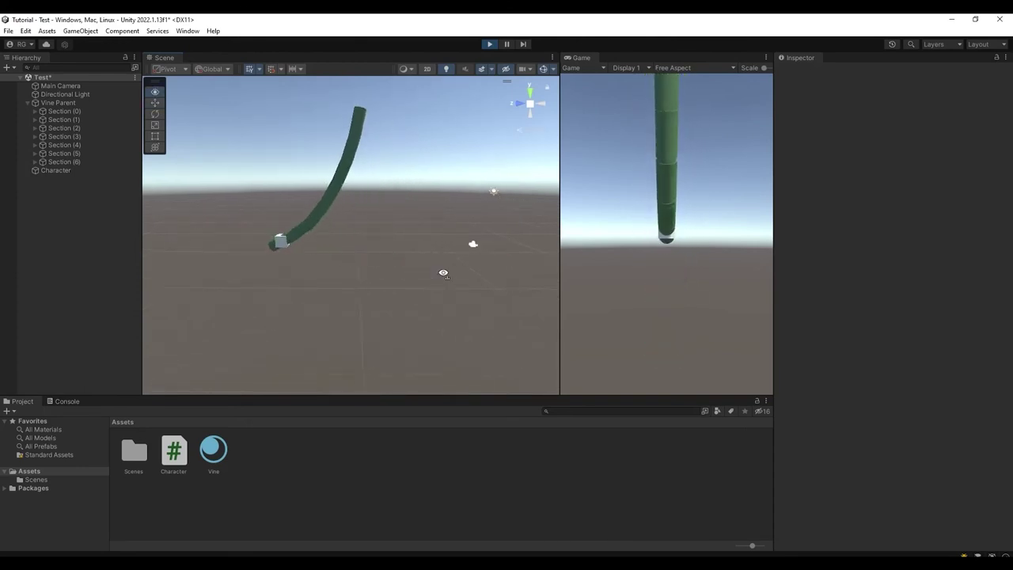
alt+drag(443, 273, 455, 268)
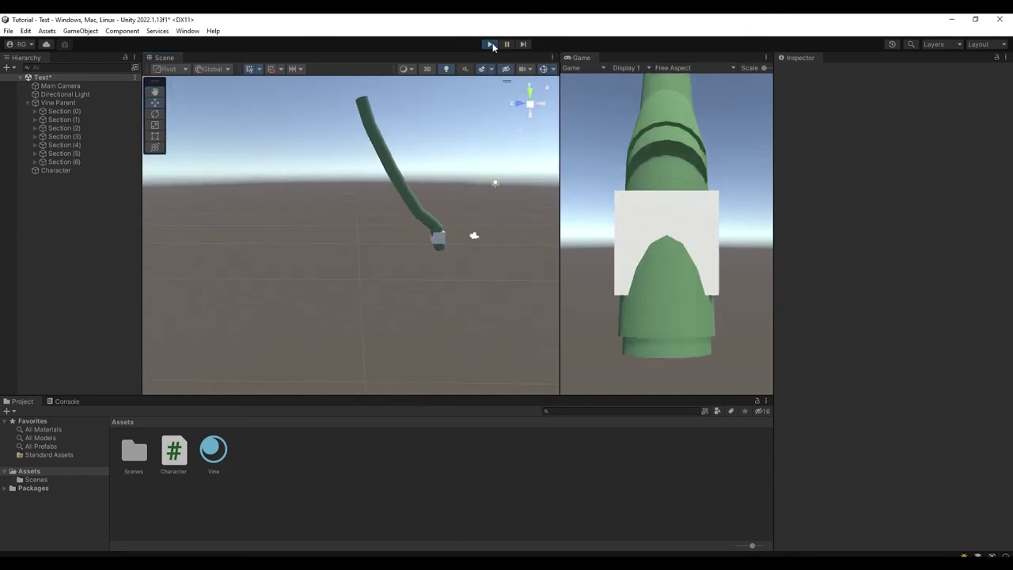
click(491, 43)
Step: Set the Damper of Section (6)'s Hinge Joint spring to 2
click(98, 160)
scroll(954, 242, down, 3)
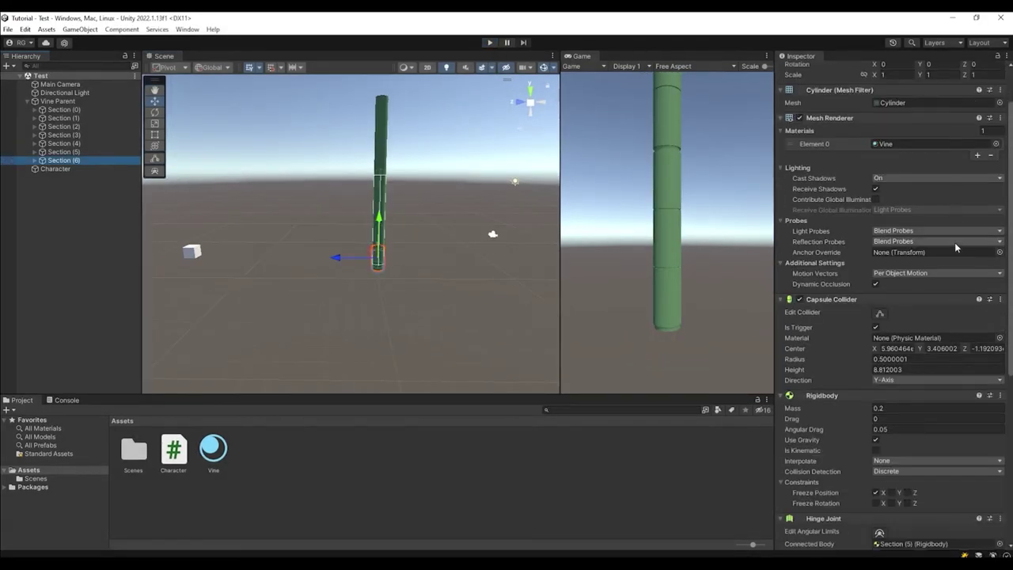
scroll(954, 246, down, 3)
scroll(951, 245, down, 3)
scroll(946, 250, down, 2)
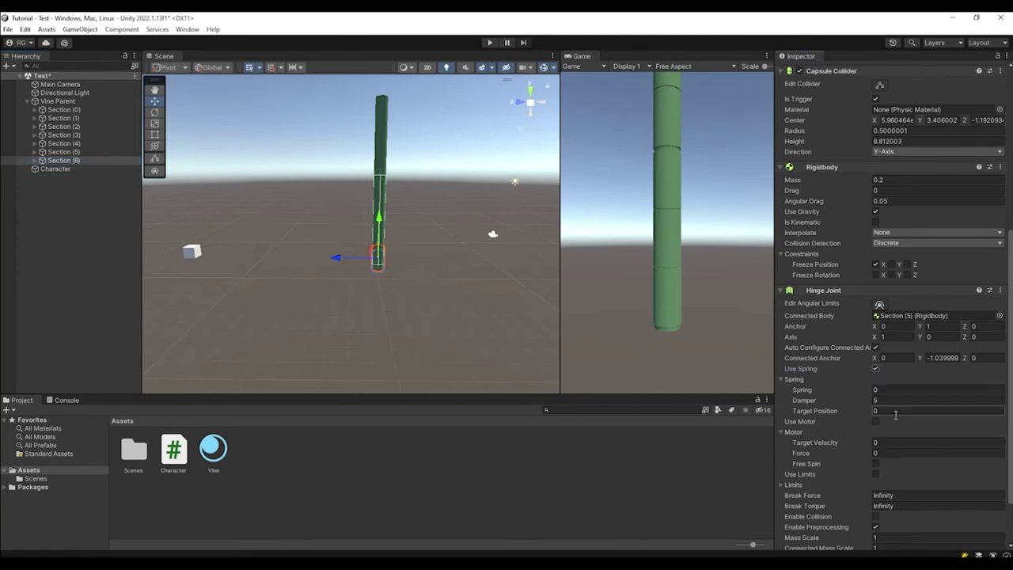
click(890, 401)
text(2)
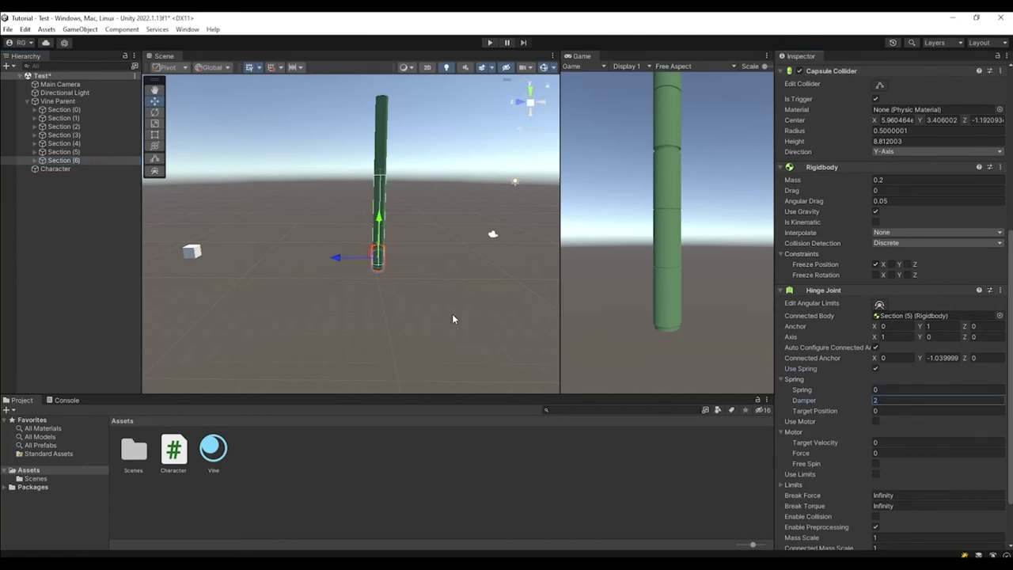
right_drag(454, 318, 436, 303)
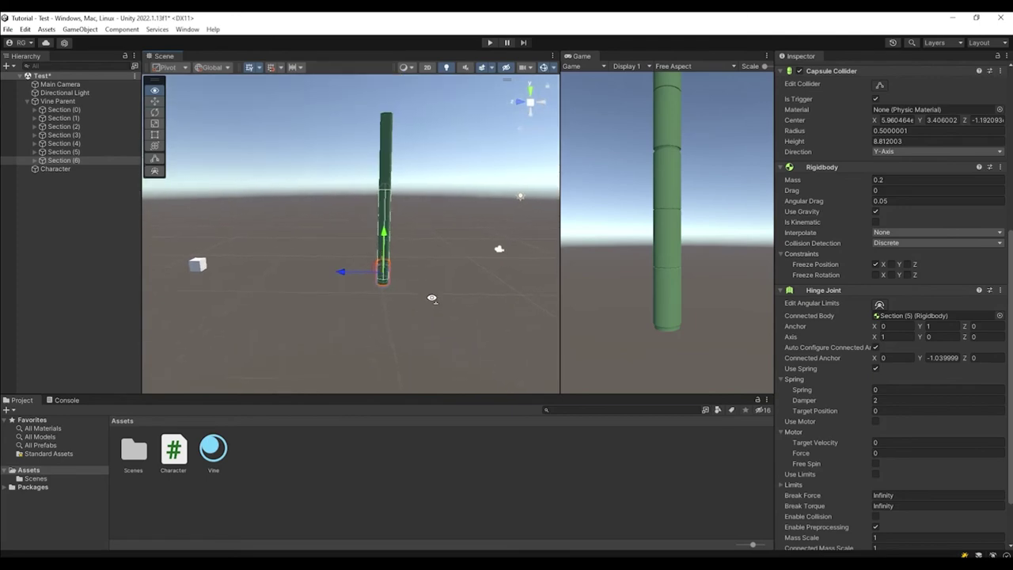
click(53, 168)
click(910, 472)
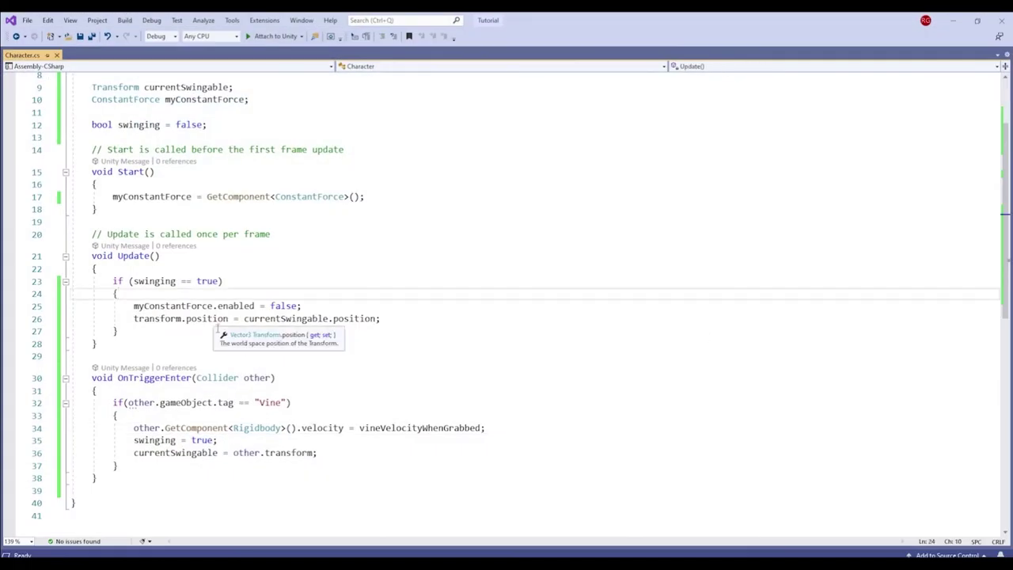
Step: In the swinging block, add if (Input.GetKeyDown(KeyCode.Space)) { swinging = false; }
click(428, 320)
key(Return)
text(i)
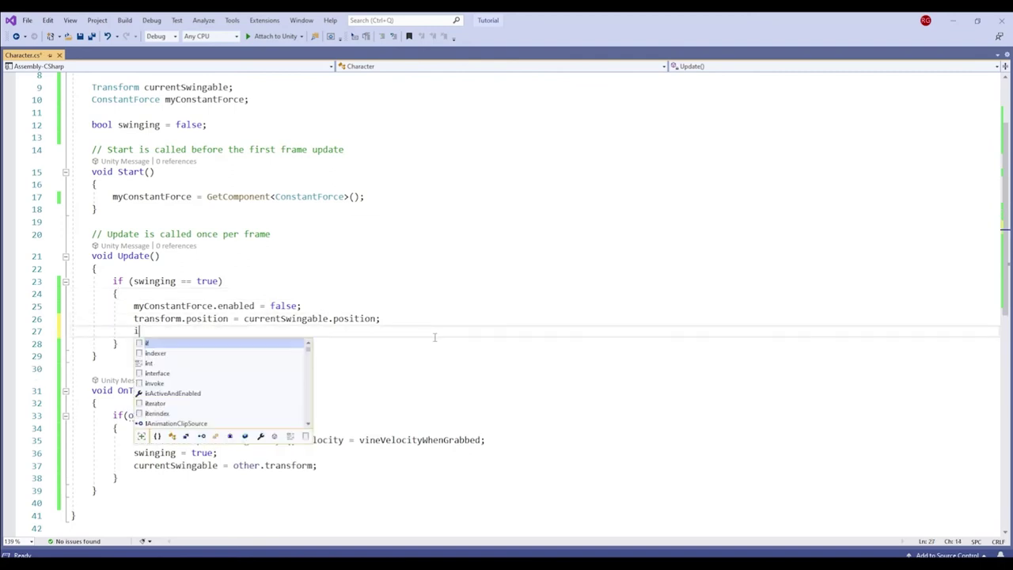
text(f(inp.)
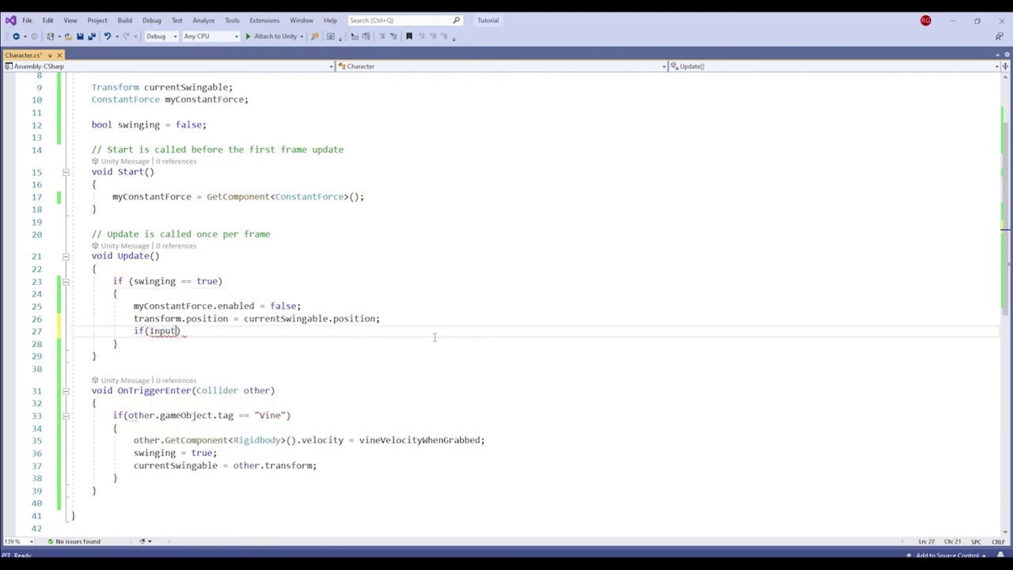
text(getkeyd)
key(Tab)
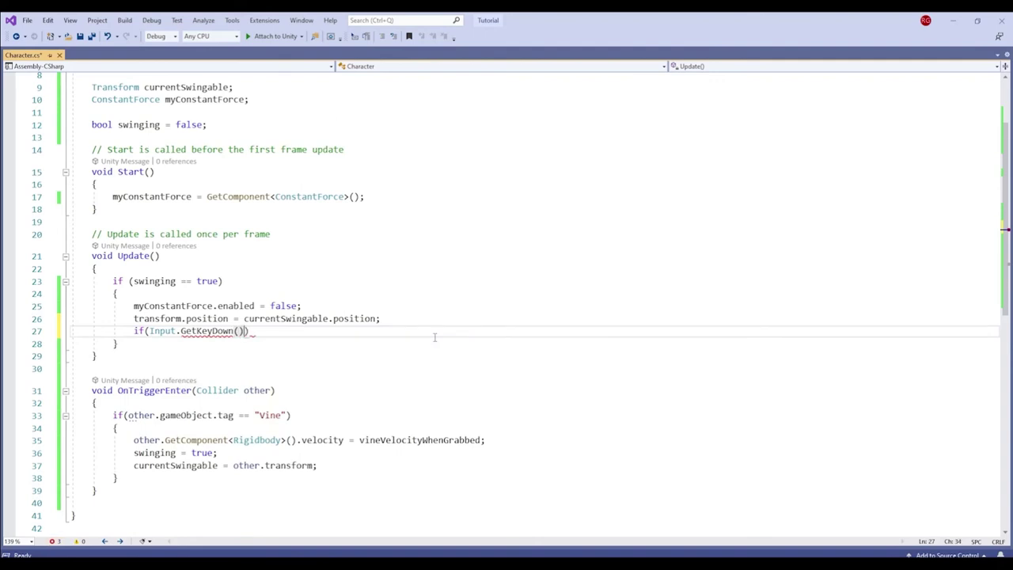
text(key)
key(Tab)
text(.)
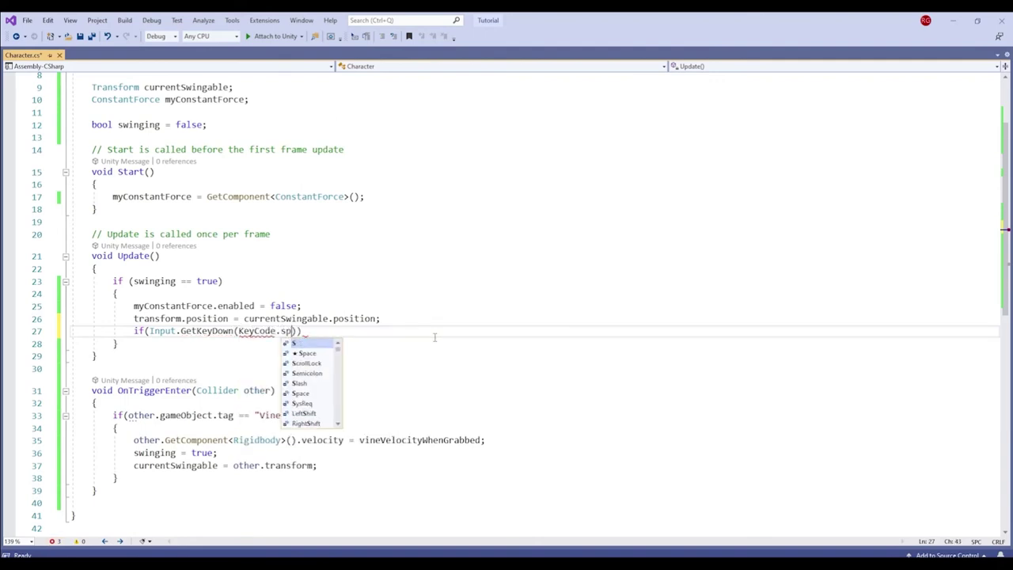
text(sp)
key(Tab)
text({)
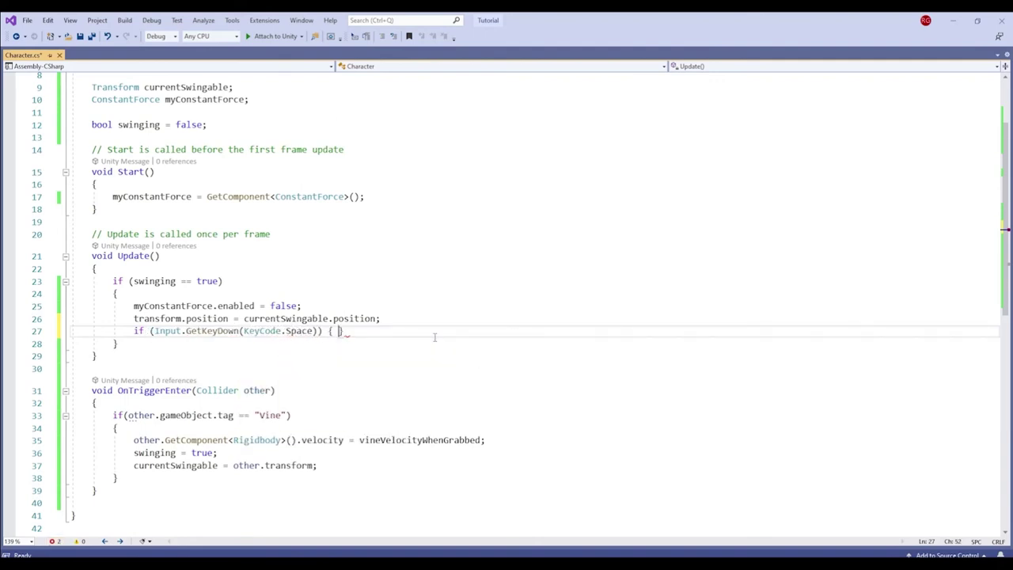
key(Return)
scroll(195, 266, down, 3)
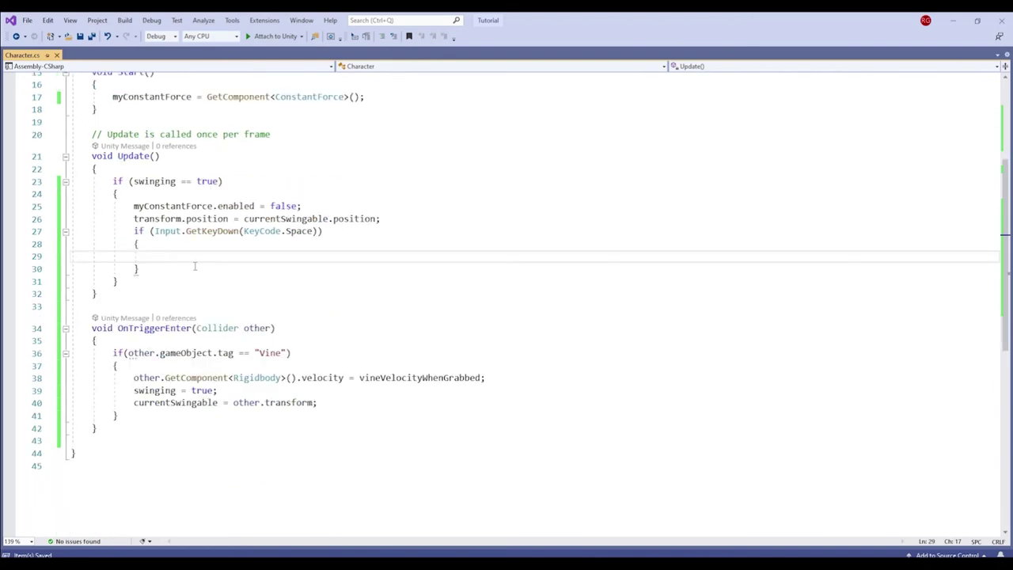
text(swinging = )
text(fa)
key(Tab)
scroll(183, 304, up, 3)
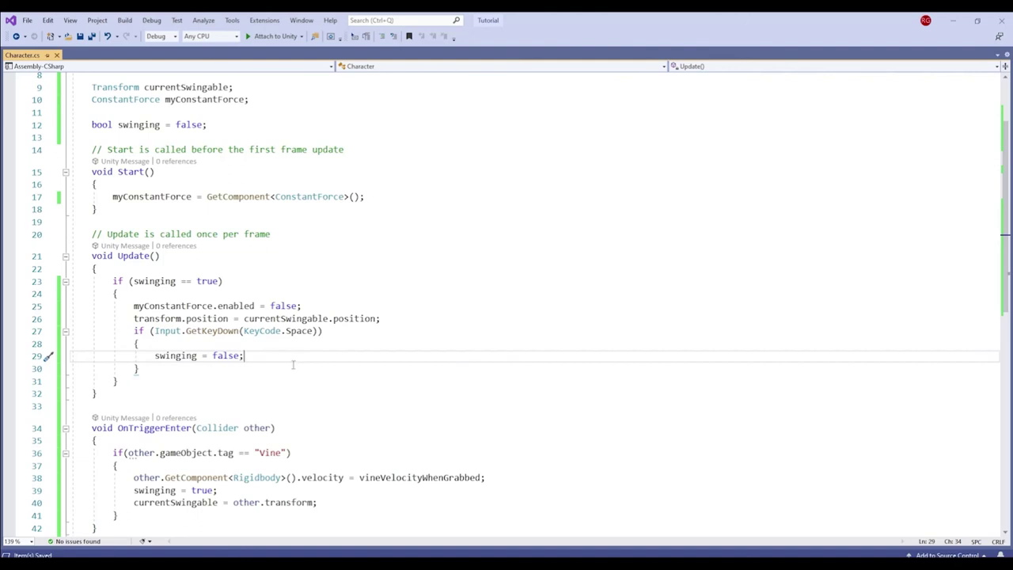
key(Return)
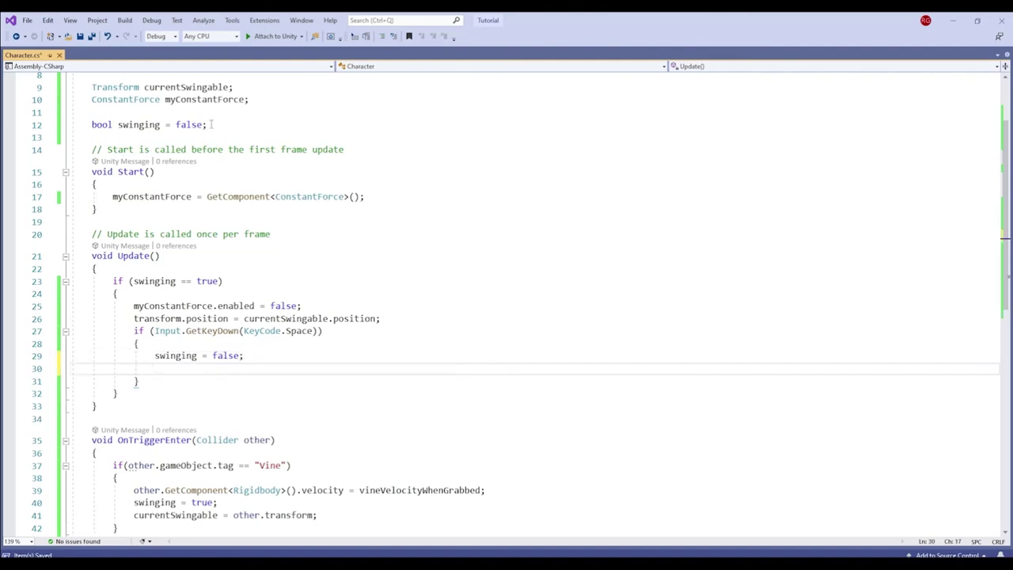
scroll(212, 124, up, 3)
Step: Declare a Rigidbody rb field and assign rb = GetComponent<Rigidbody>() in Start
click(149, 212)
key(Return)
text(T)
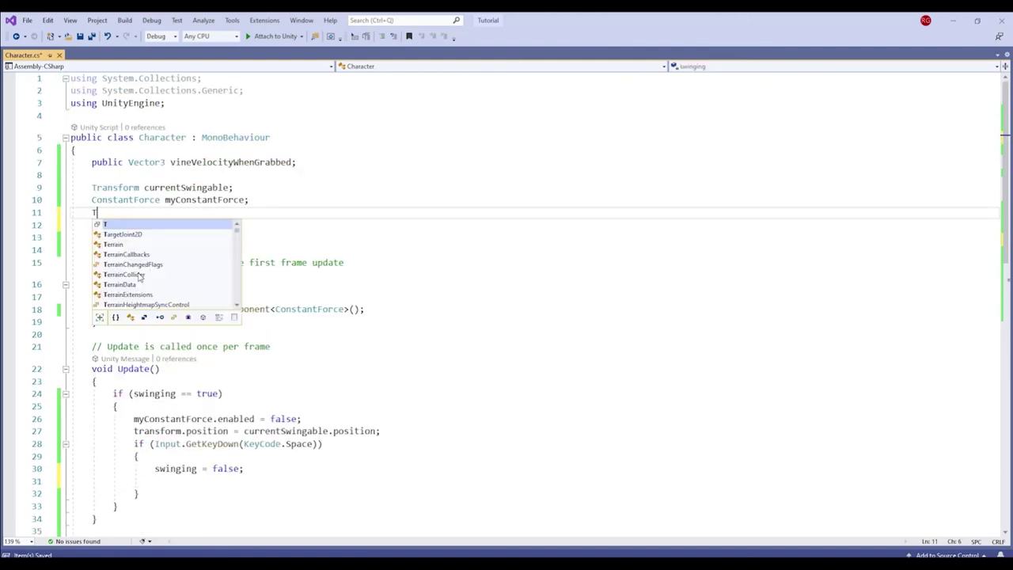
key(BackSpace)
text(Rig)
key(space)
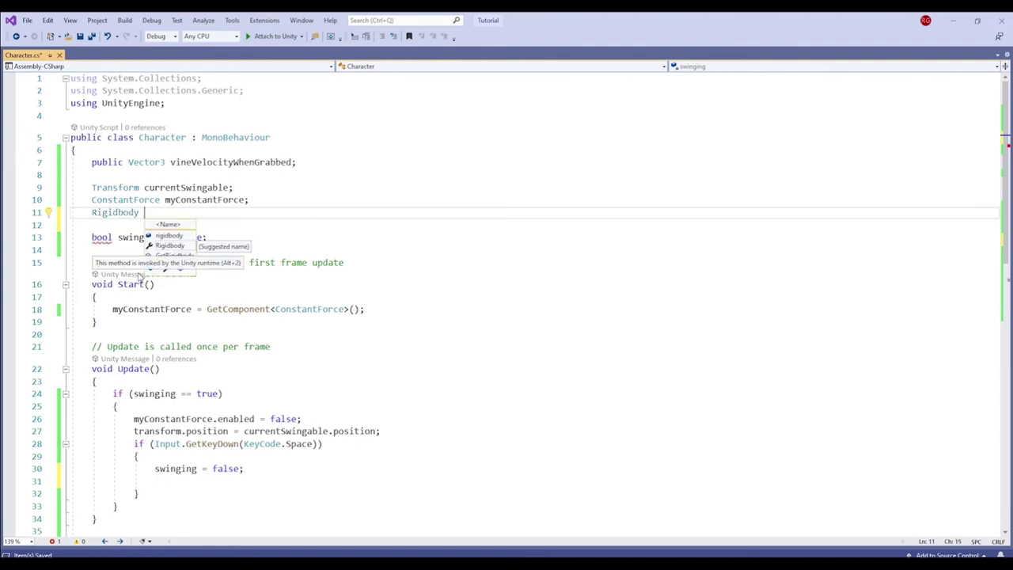
text(rb;)
click(431, 311)
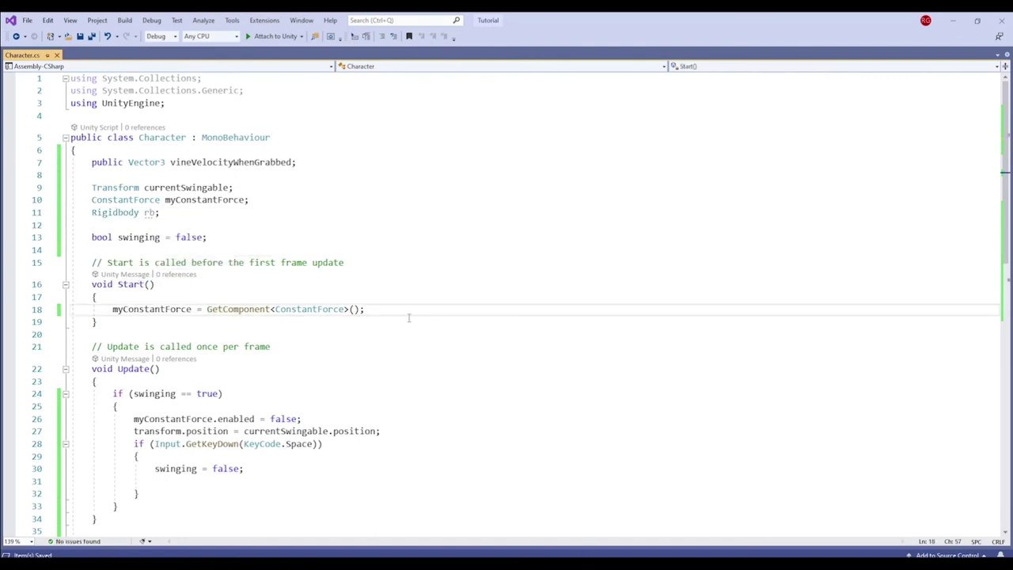
key(Return)
text(rb )
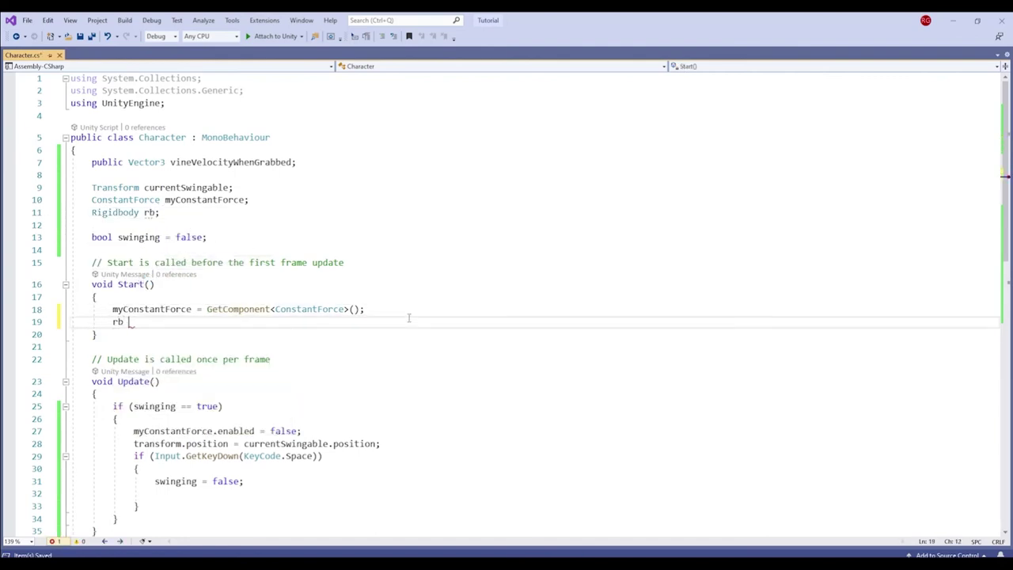
text(= G)
key(Tab)
text(<R)
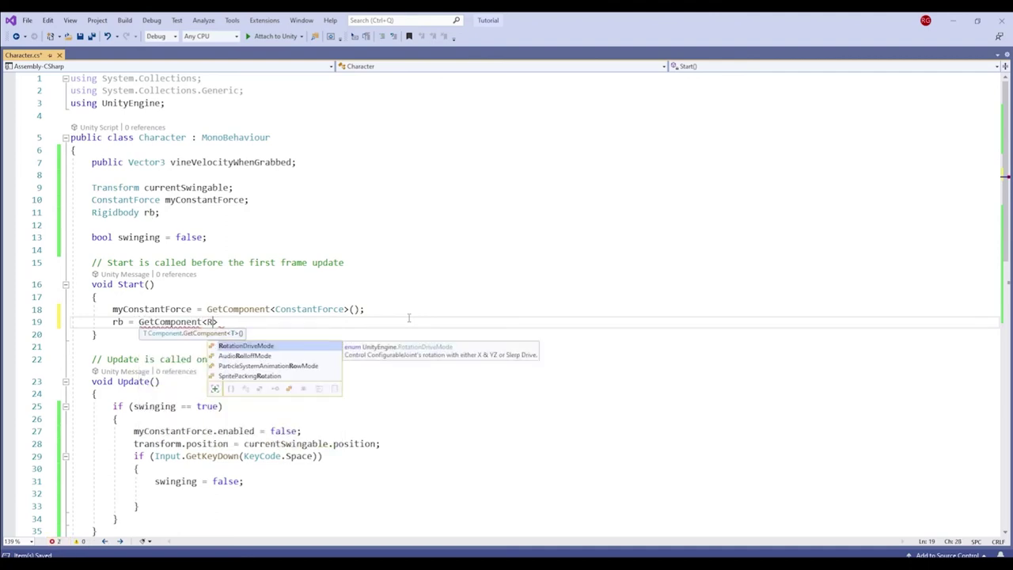
text(ig)
key(Tab)
text(>();)
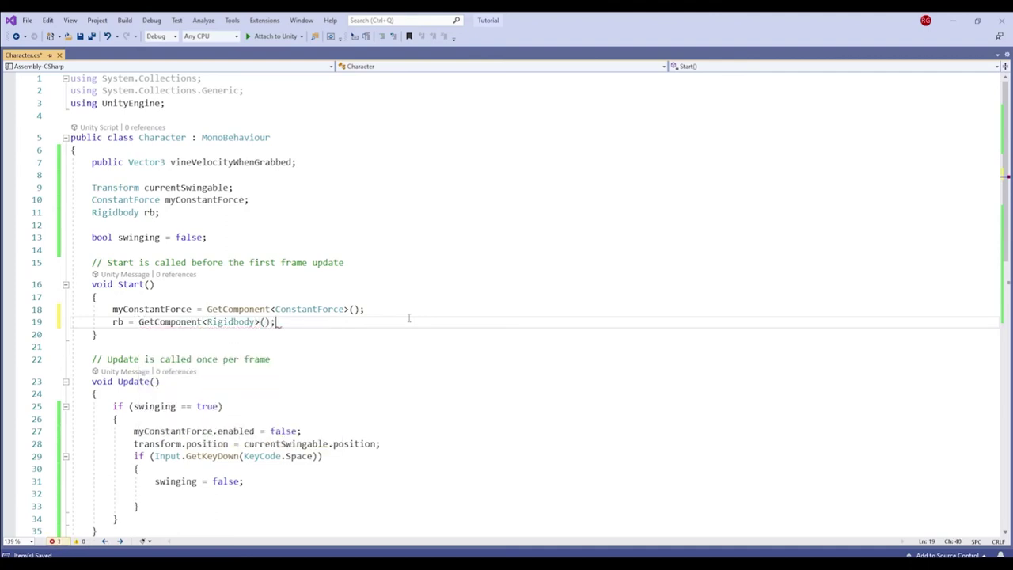
Step: In the Space release branch, set rb.velocity to currentSwingable's Rigidbody velocity
scroll(434, 302, down, 3)
click(261, 406)
key(Up)
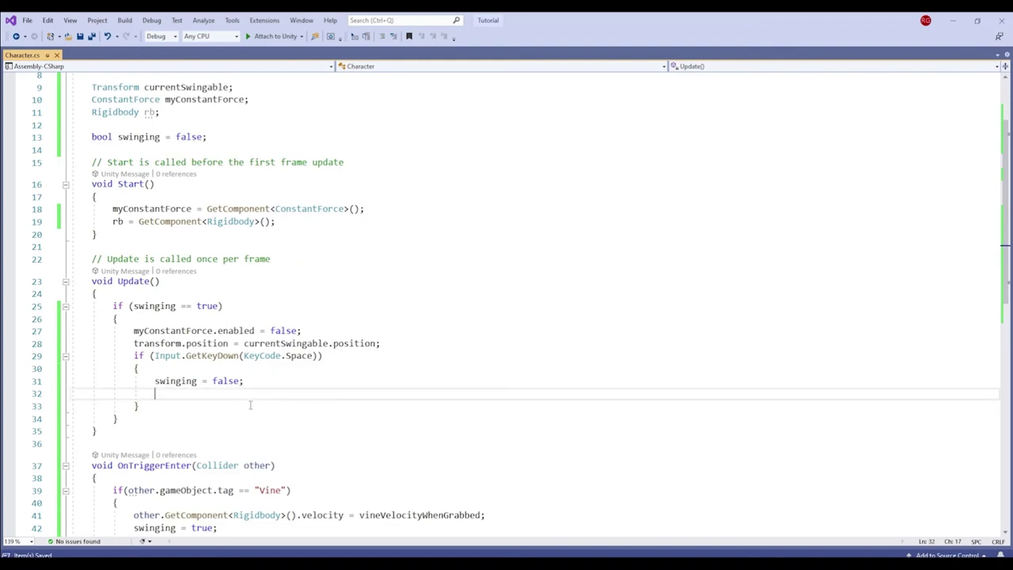
text(rb.v)
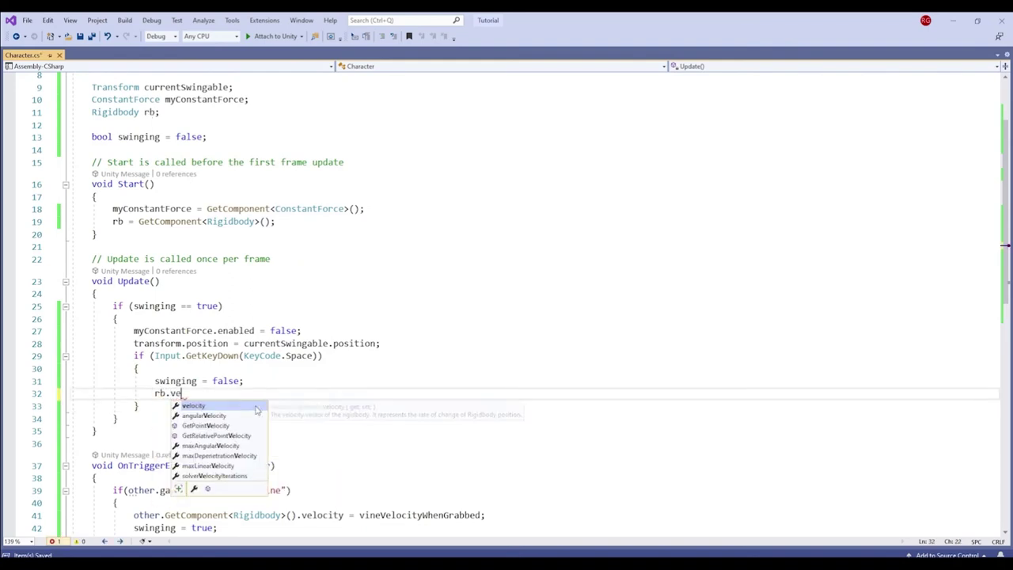
text(e)
key(Tab)
text(= )
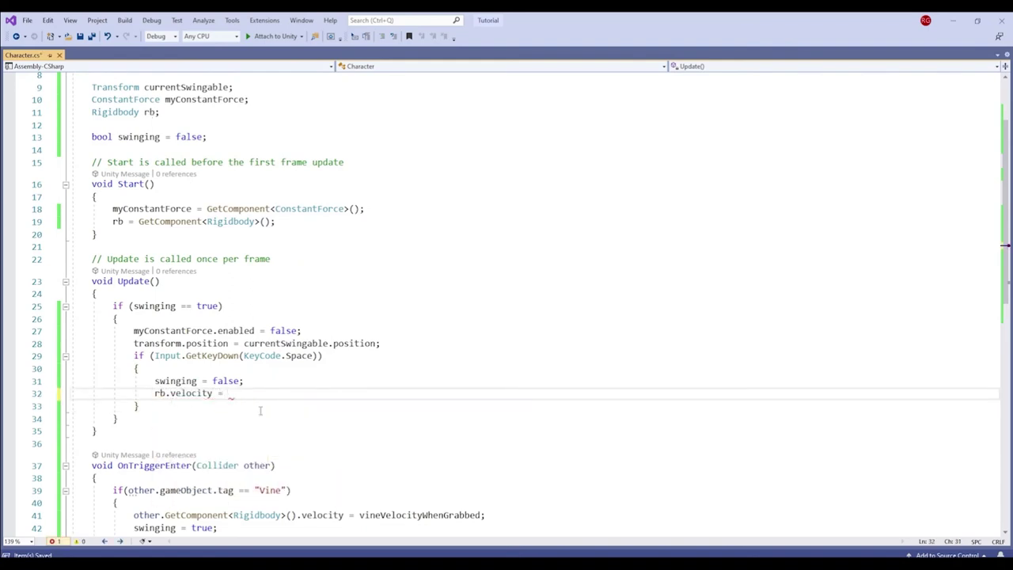
text(tr)
key(Tab)
text(c)
key(Tab)
text(.)
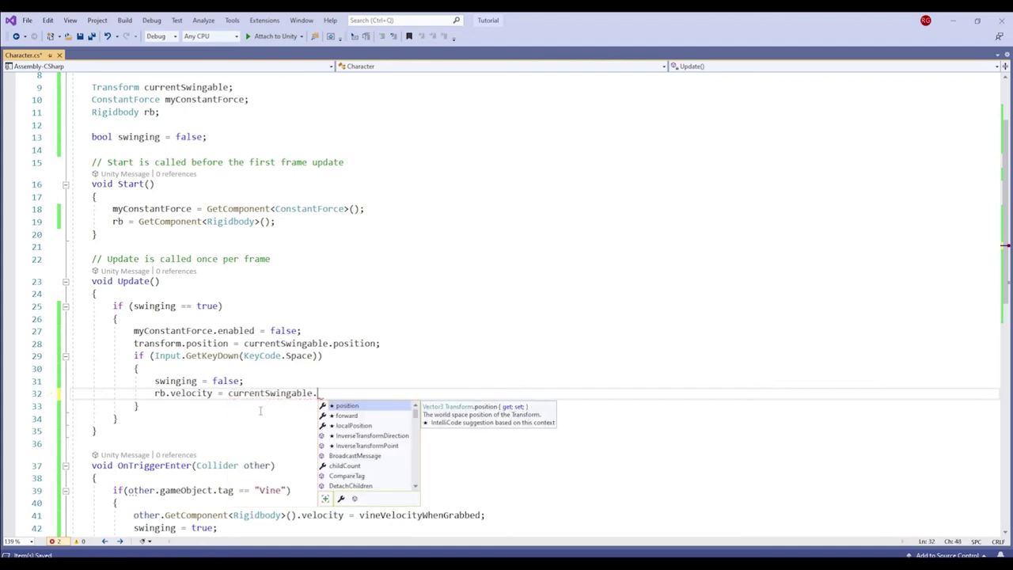
text(get)
key(Tab)
text(<)
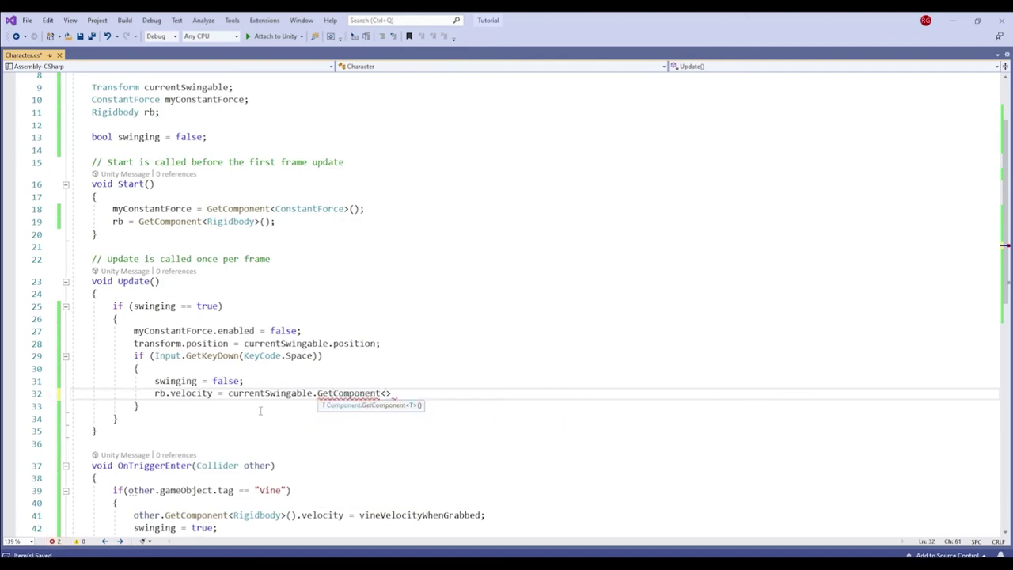
text(rig)
key(Tab)
text(>)
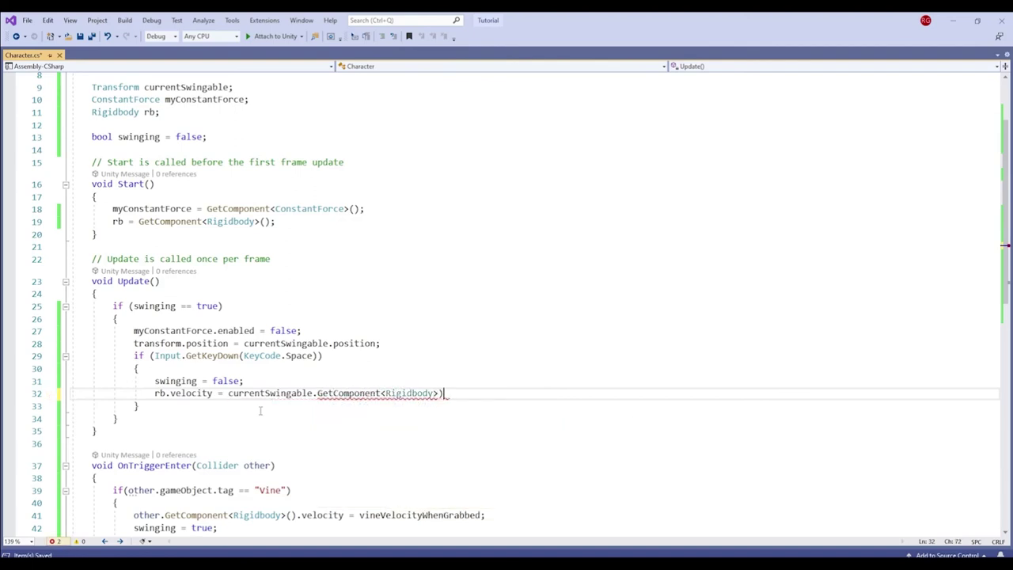
text(.ve;)
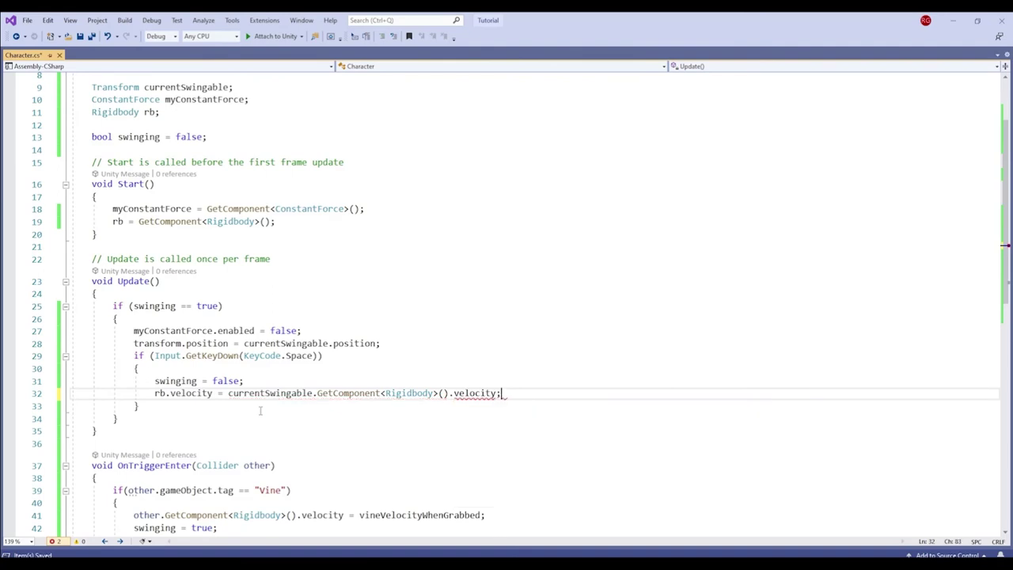
Step: Add rb.useGravity = true; to the release branch and return to Unity
key(Return)
text(rb)
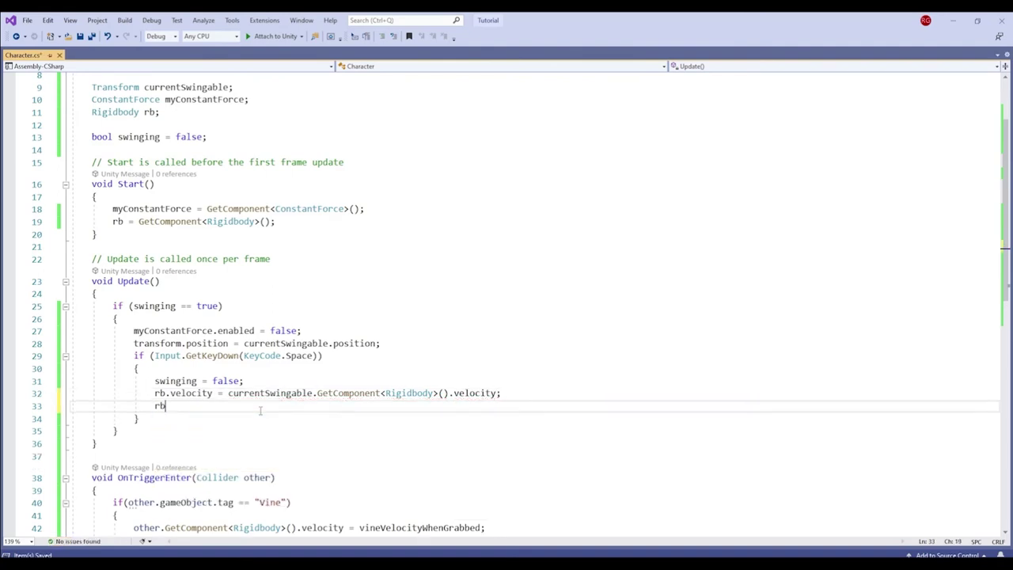
text(.useg)
key(Tab)
text(tru)
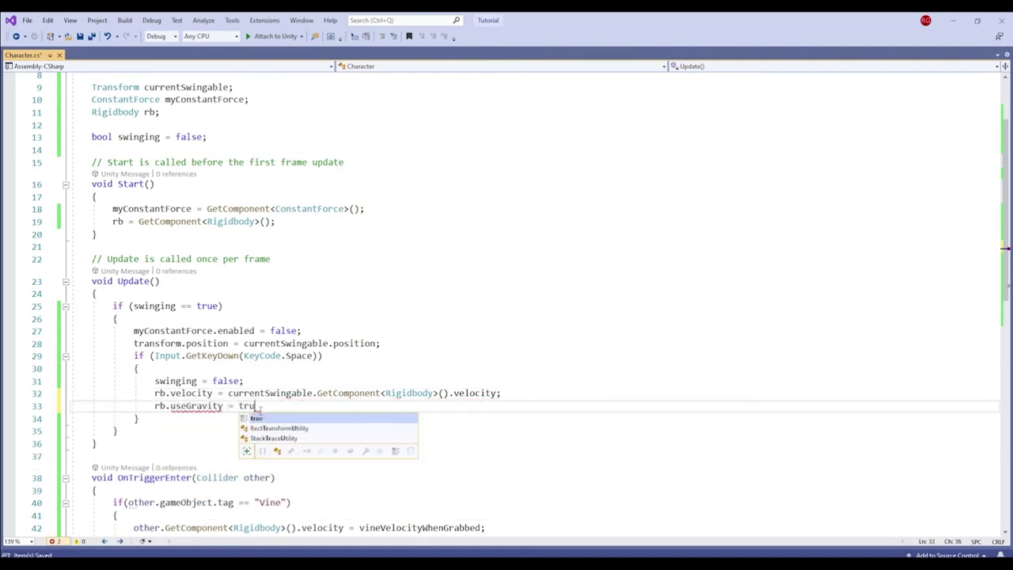
text(e;)
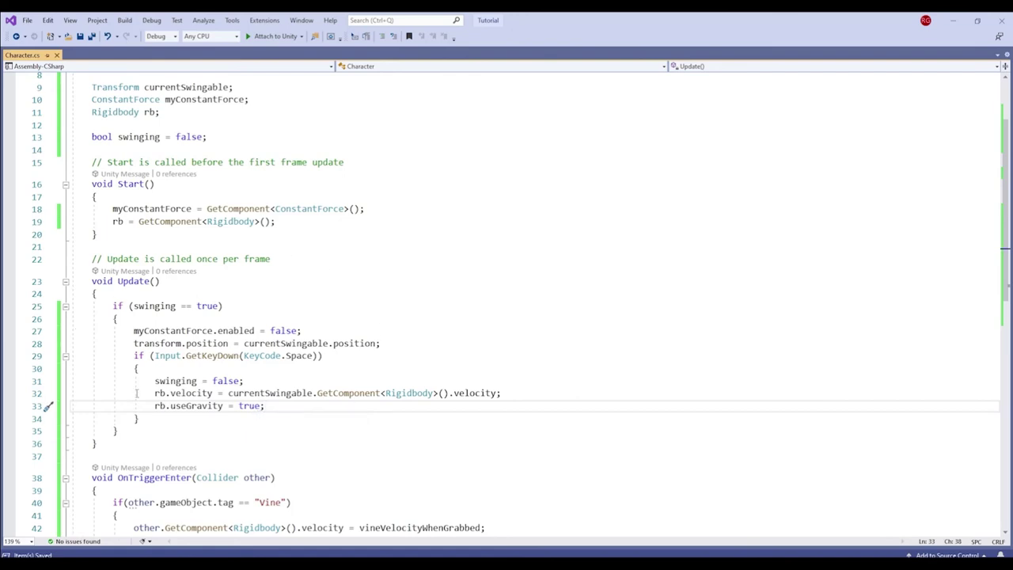
click(948, 17)
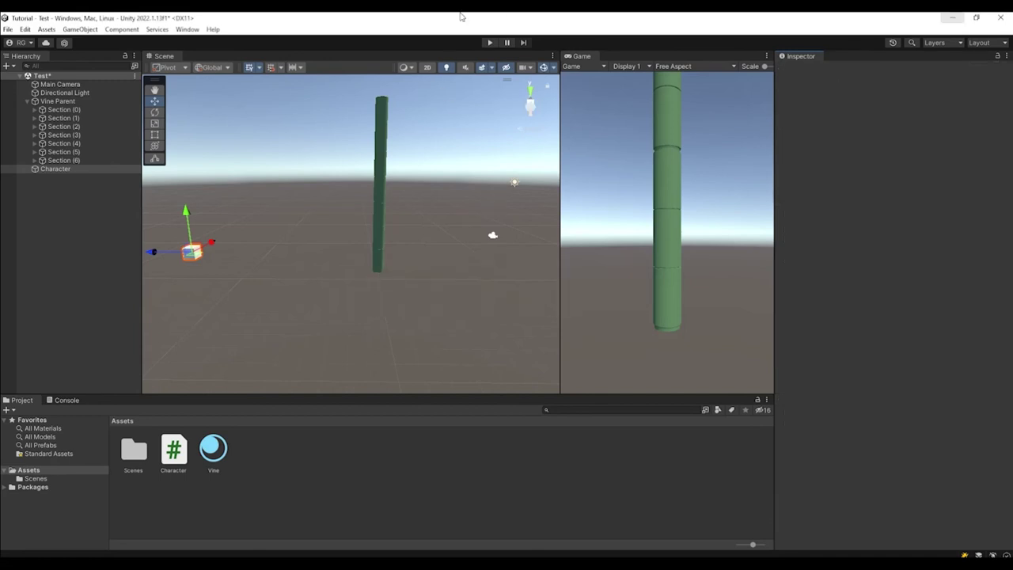
key(ctrl+p)
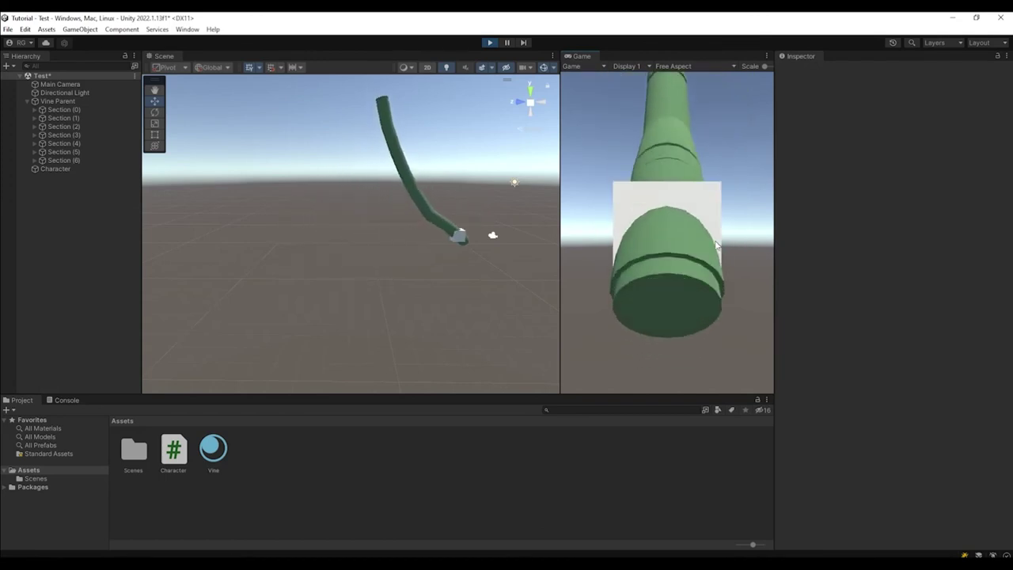
key(space)
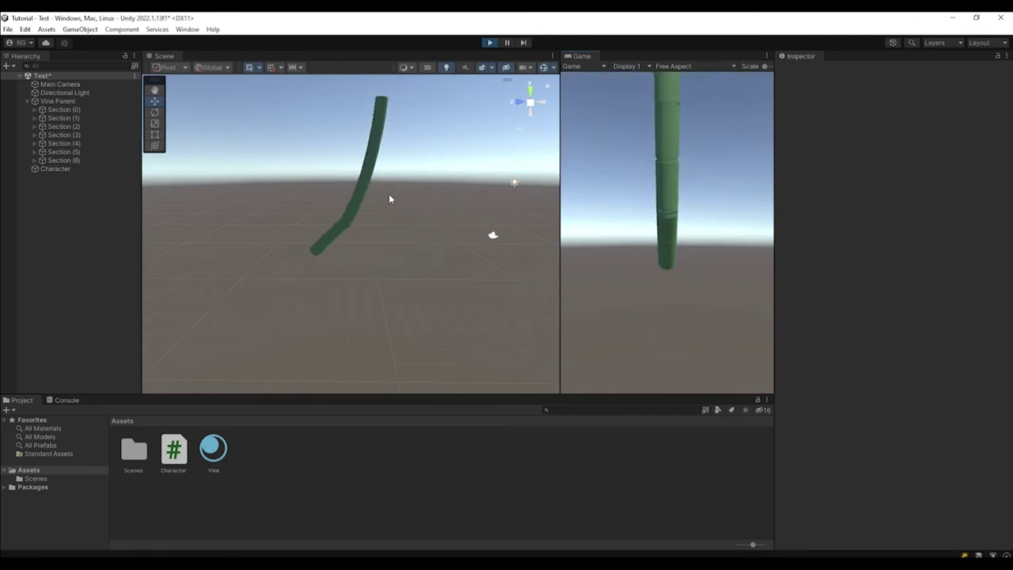
mouse_move(343, 231)
right_down()
mouse_move(427, 362)
mouse_move(348, 204)
right_up()
click(488, 41)
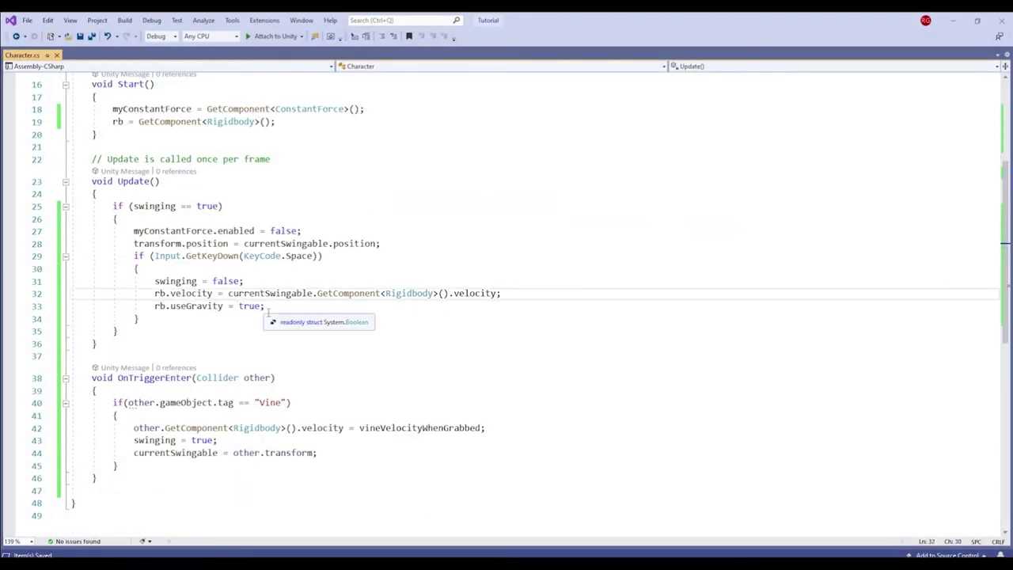
Step: Replace the release velocity with new Vector3(vine velocity x, y + 10, z)
drag(228, 293, 507, 297)
key(ctrl+c)
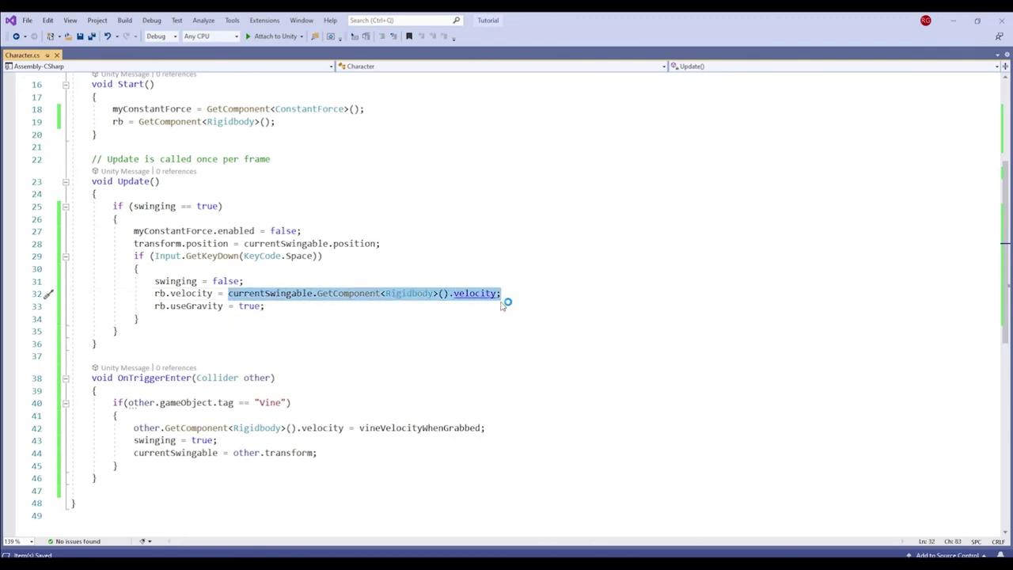
key(Delete)
text(new Ve)
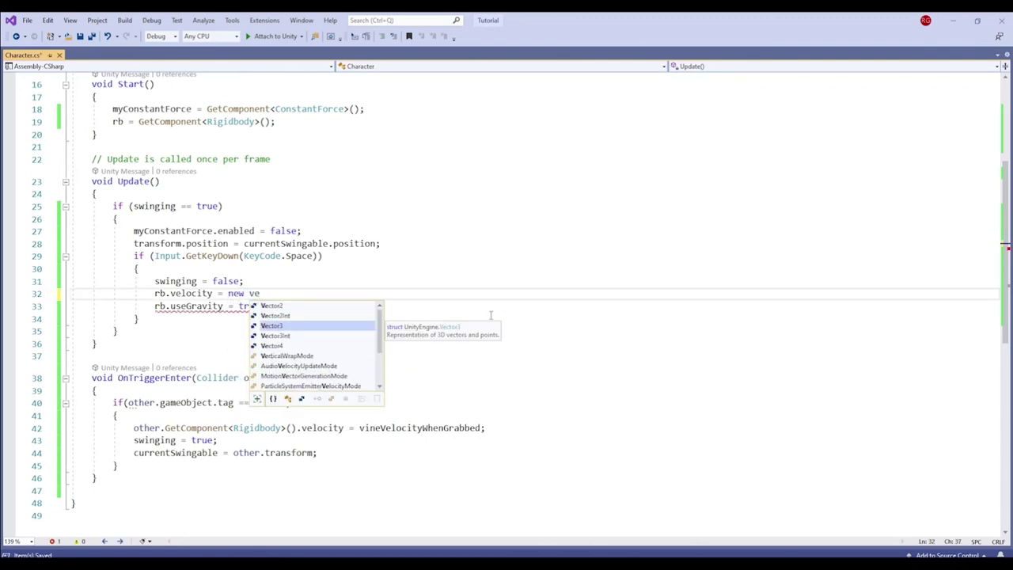
text(ctor3()
key(ctrl+v)
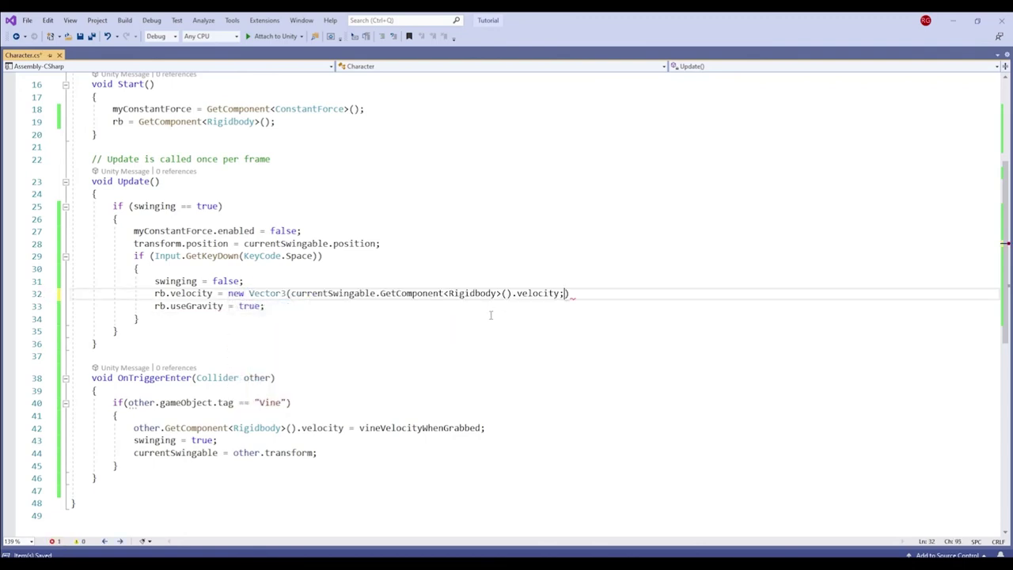
key(BackSpace)
text(.x)
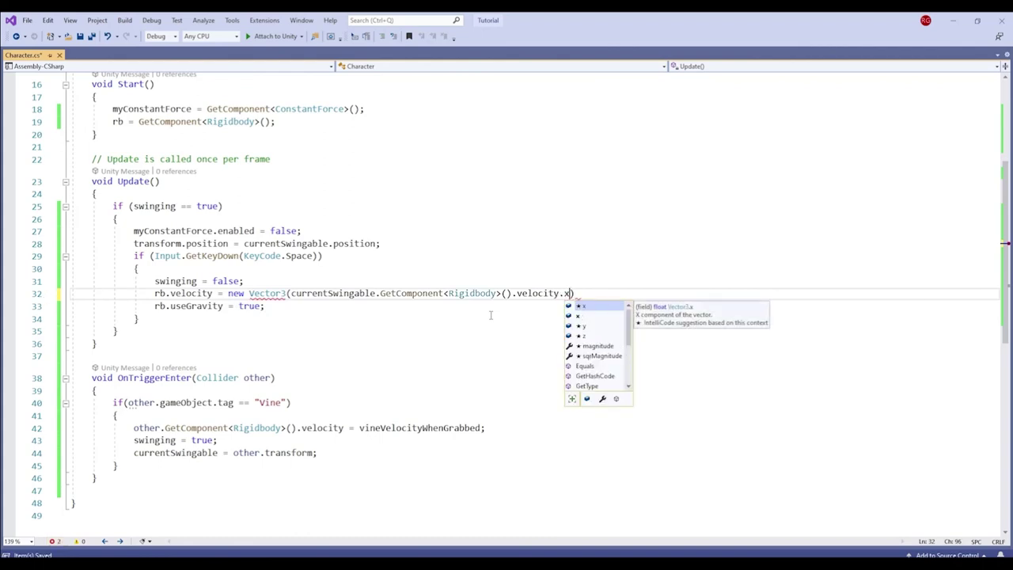
text(,)
key(ctrl+v)
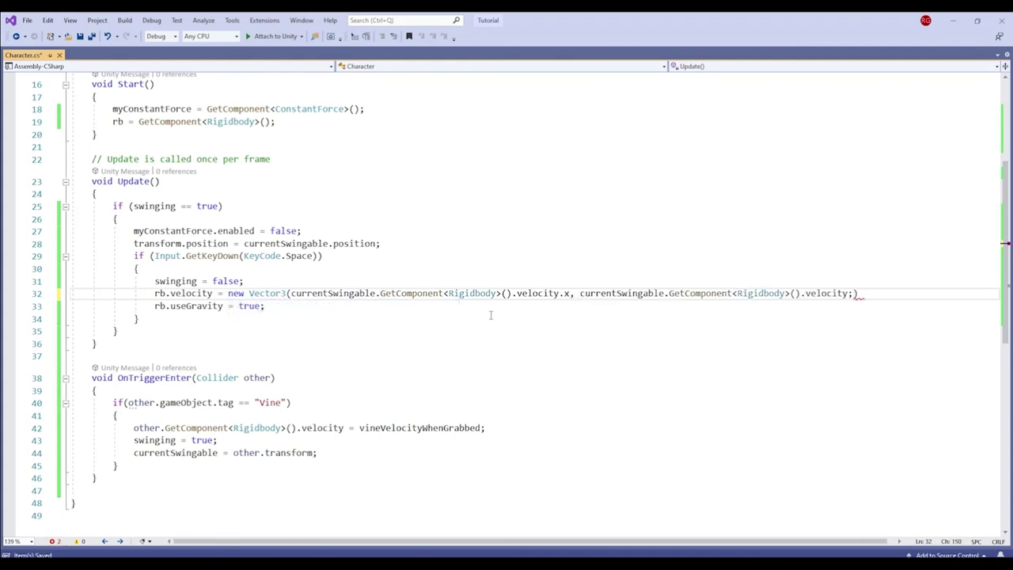
key(BackSpace)
text(.y y)
key(BackSpace)
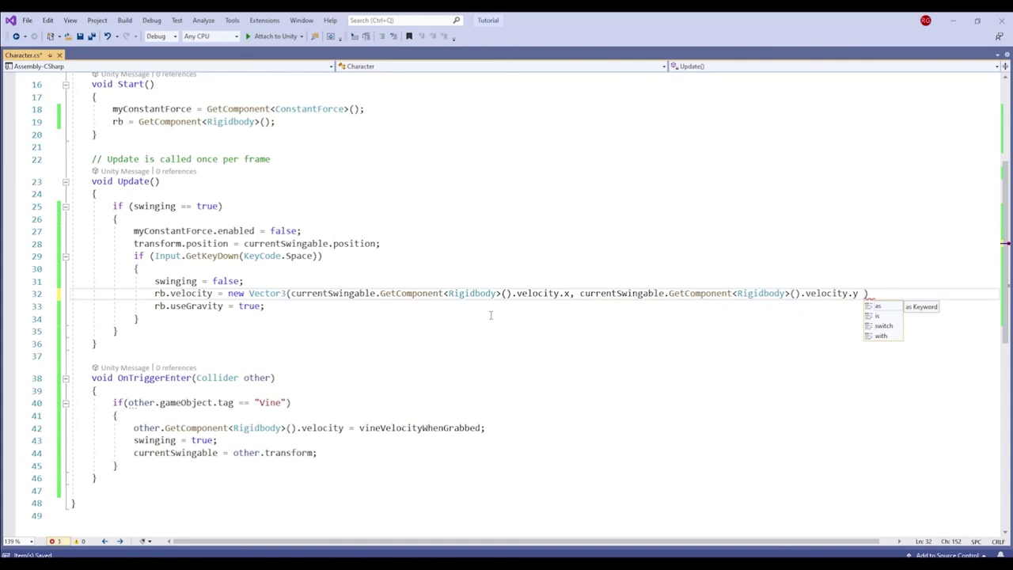
text(+ 10,)
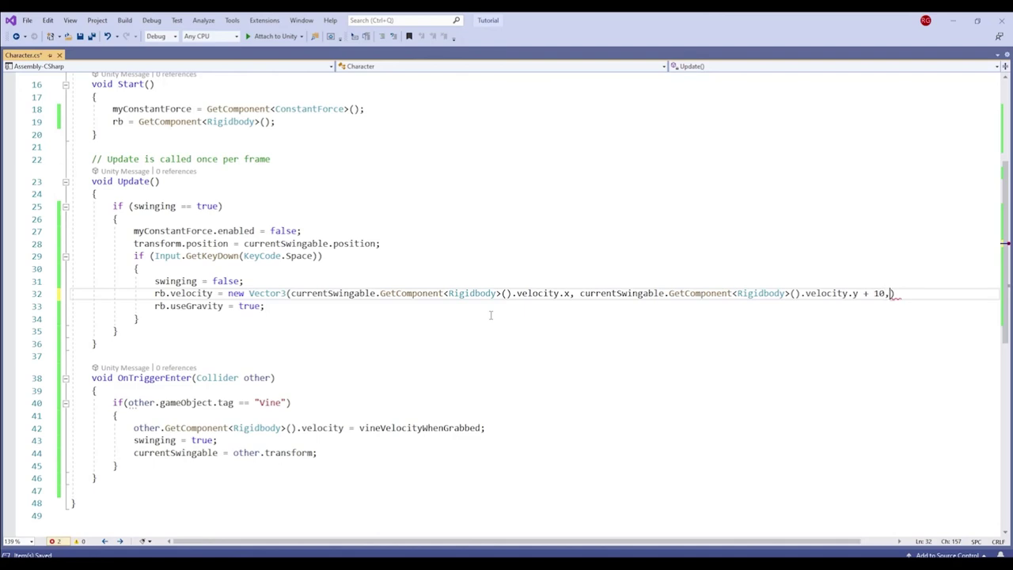
key(Return)
key(ctrl+v)
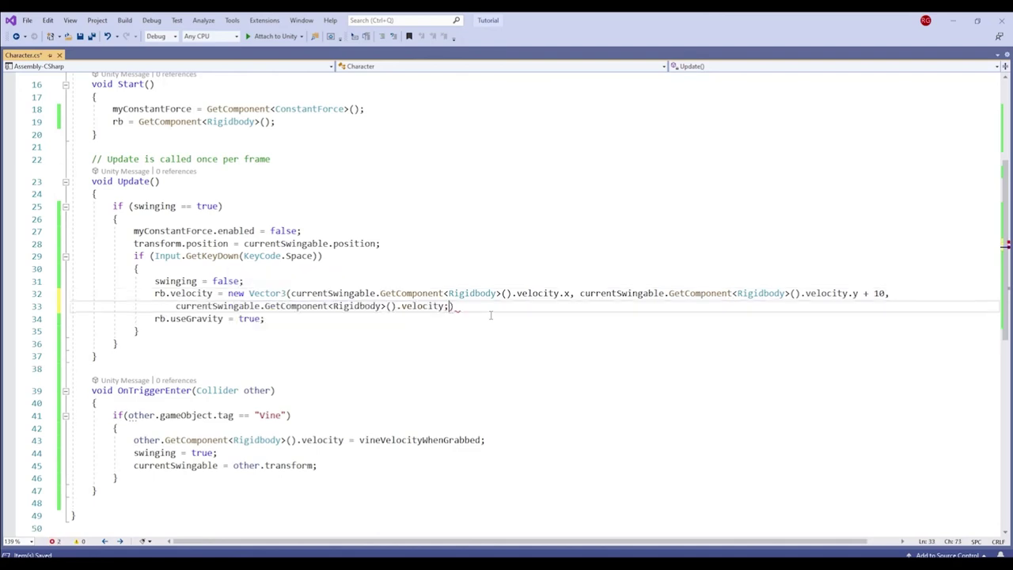
key(BackSpace)
text(z);)
Step: Save Character.cs and switch back to Unity
key(Return)
key(ctrl+s)
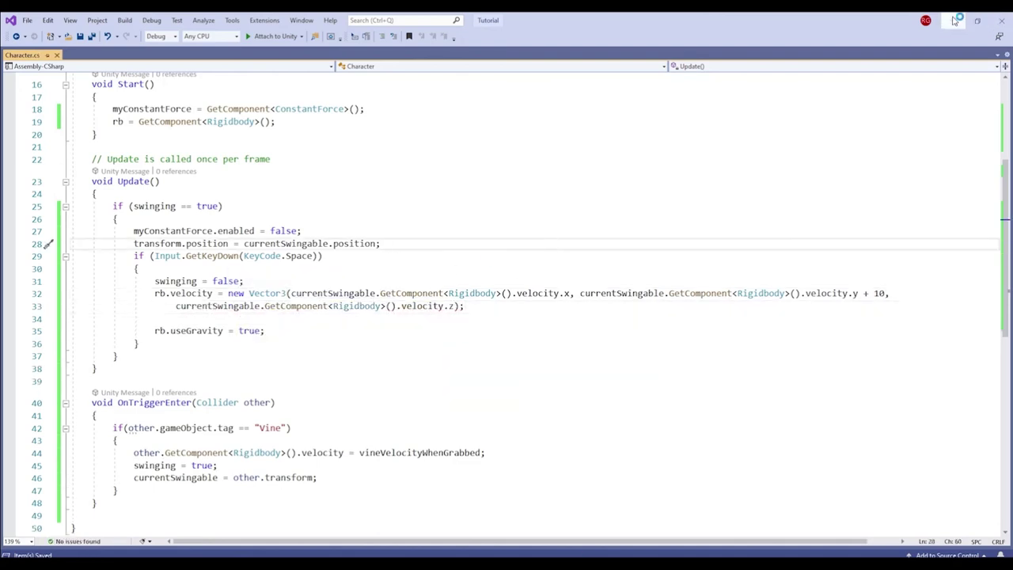
click(953, 20)
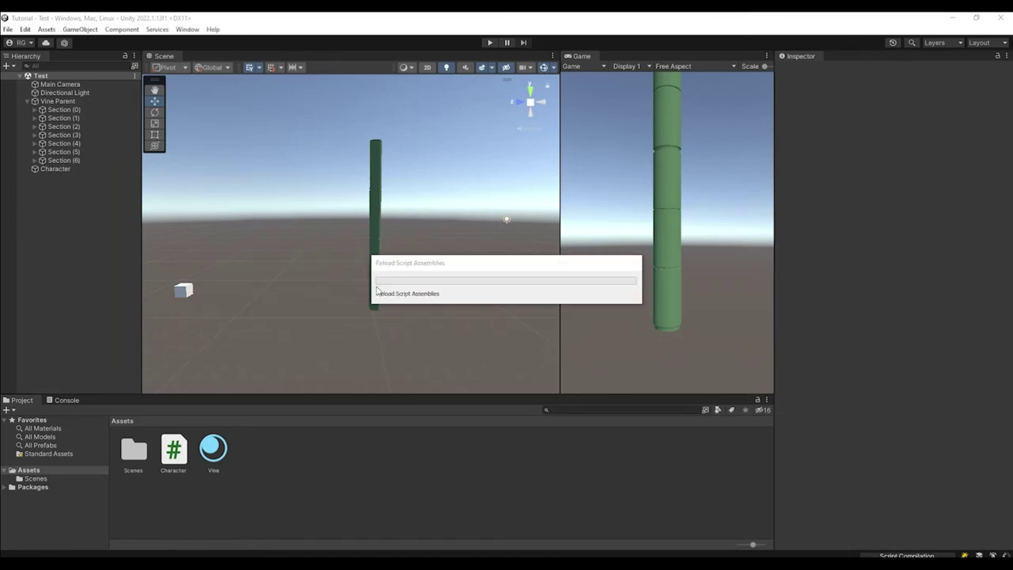
Step: Play the game, release the swinging cube with Space, and tilt the Scene view to watch it launch
click(489, 42)
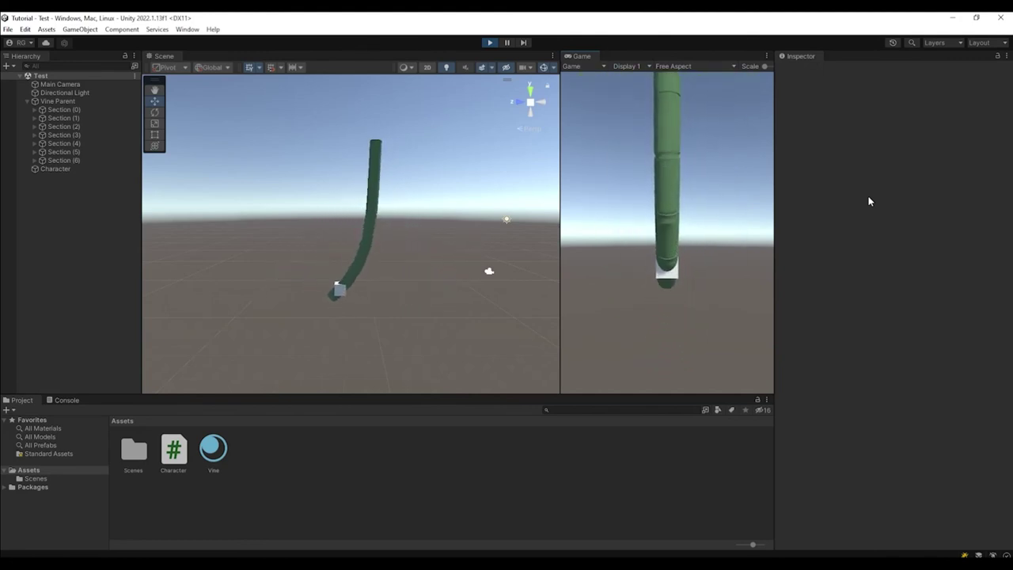
key(space)
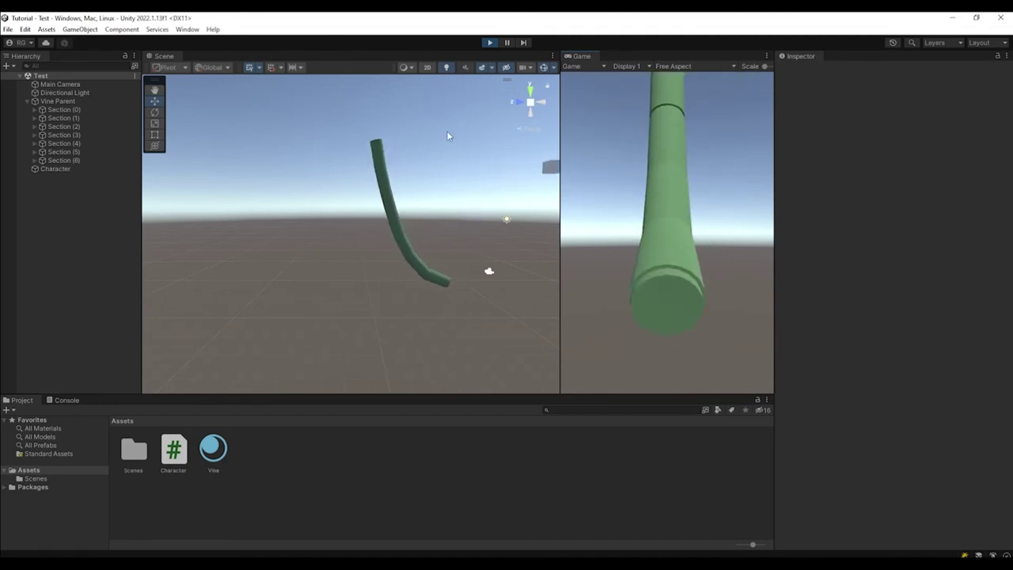
right_drag(447, 136, 490, 282)
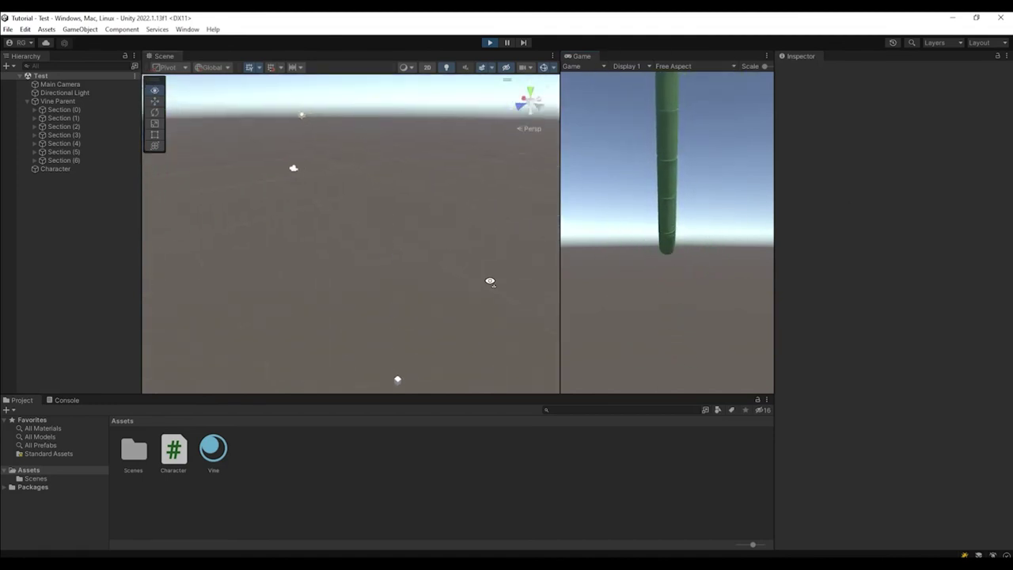